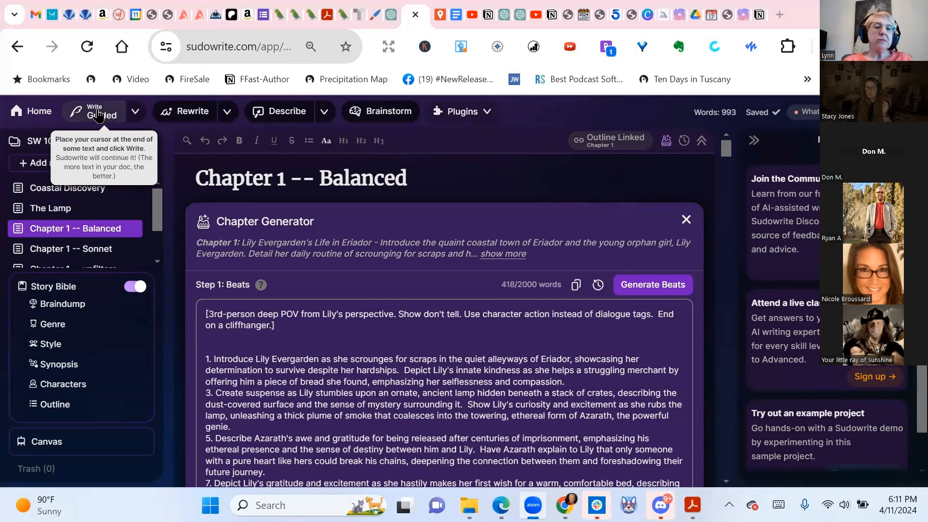
# Bring up Write Guided and read Chapter 1's 993 words down to the lurking-darkness ending of Beat 4
pyautogui.click(98, 116)
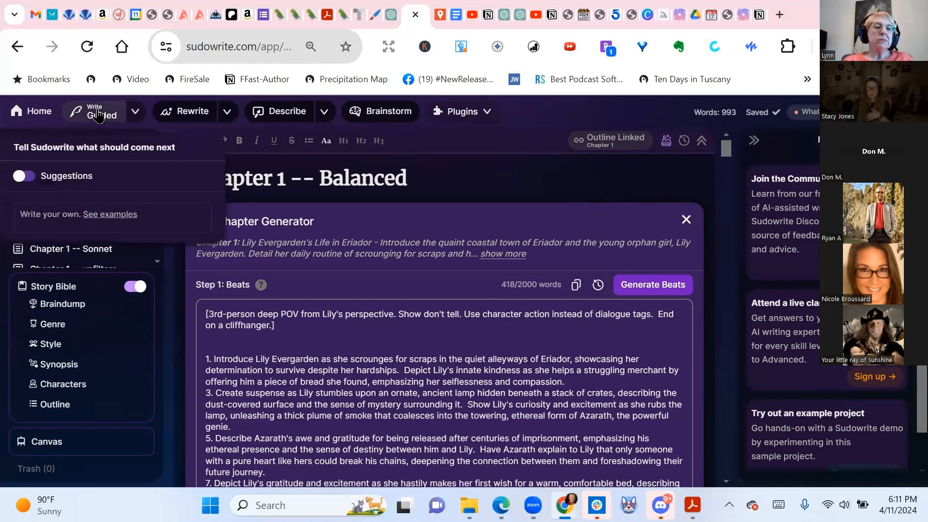
pyautogui.scroll(-5, 487, 297)
pyautogui.scroll(-1, 488, 296)
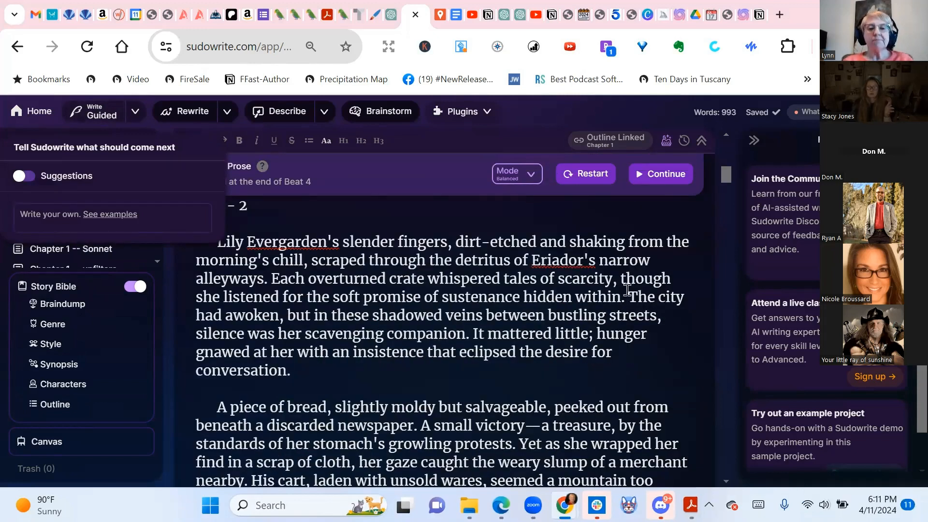
pyautogui.scroll(-15, 487, 297)
pyautogui.scroll(-15, 627, 290)
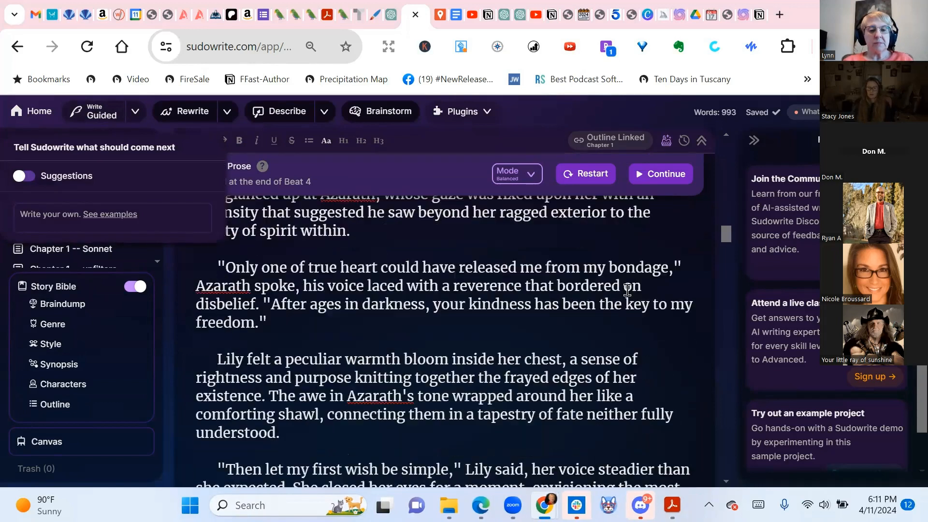
pyautogui.scroll(-5, 629, 293)
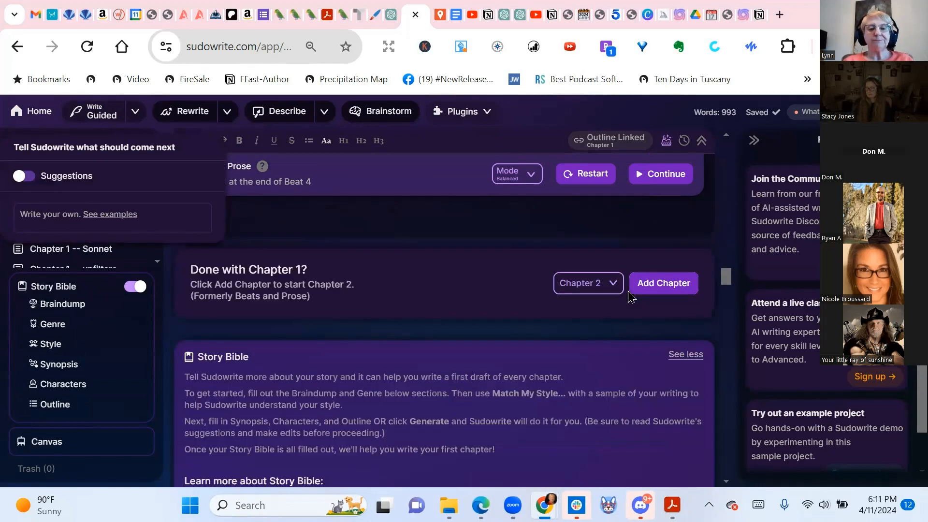
pyautogui.scroll(3, 441, 296)
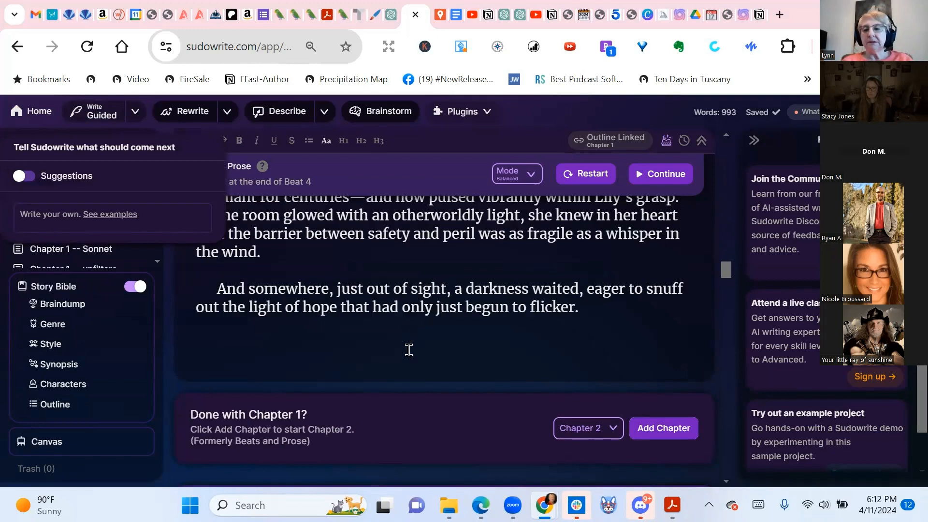
pyautogui.scroll(2, 409, 350)
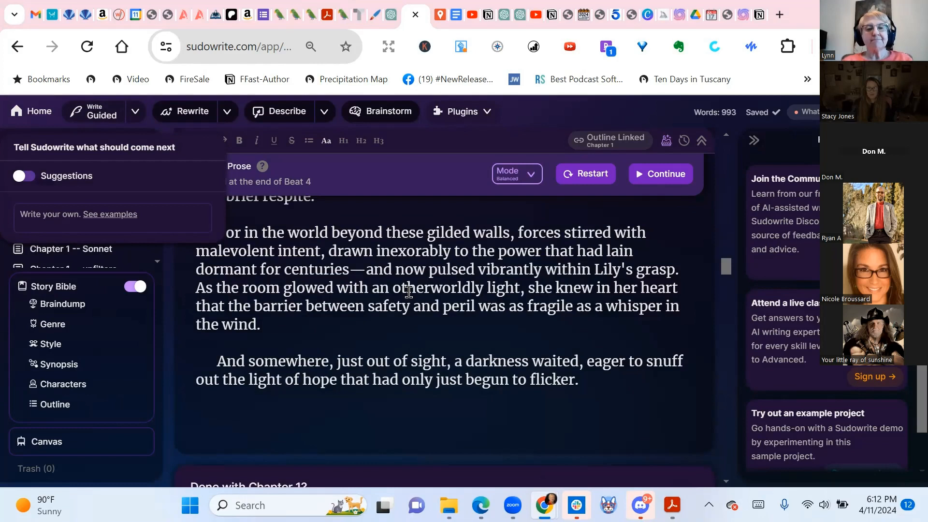
pyautogui.scroll(3, 410, 292)
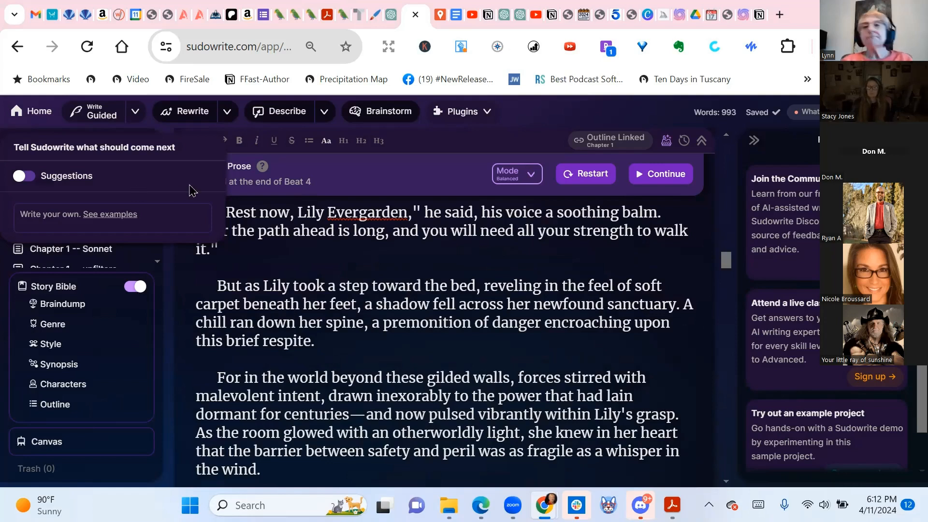
pyautogui.scroll(-3, 643, 367)
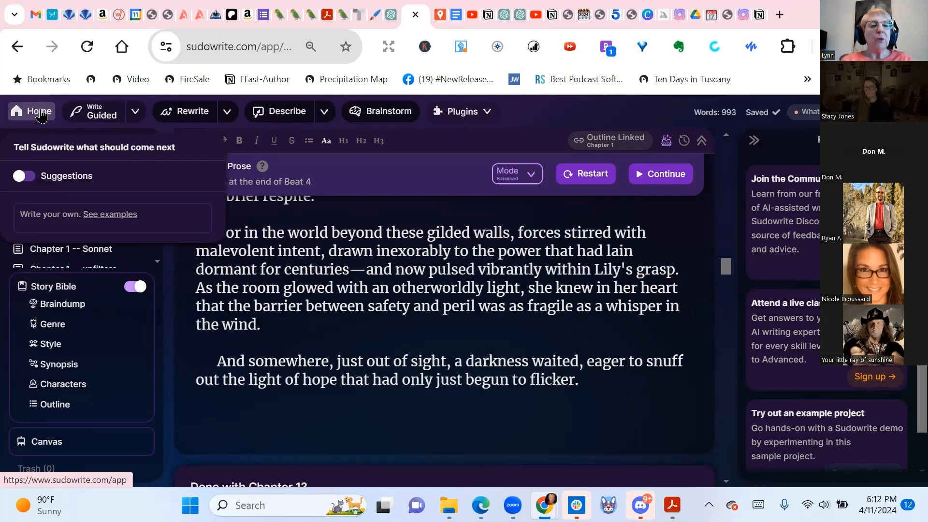
# Return to the projects dashboard and browse the cards, including SW 101 4-8-24 at 5,644 words
pyautogui.click(41, 116)
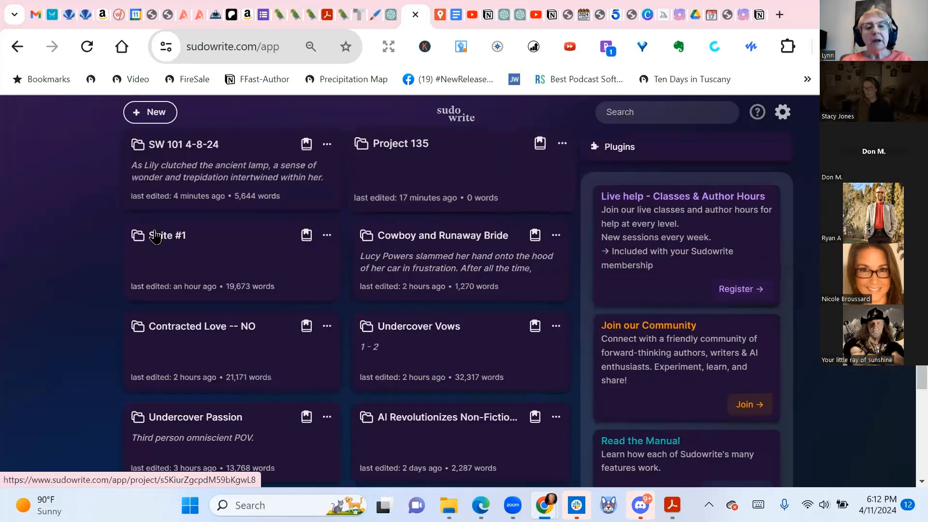
pyautogui.scroll(-2, 68, 265)
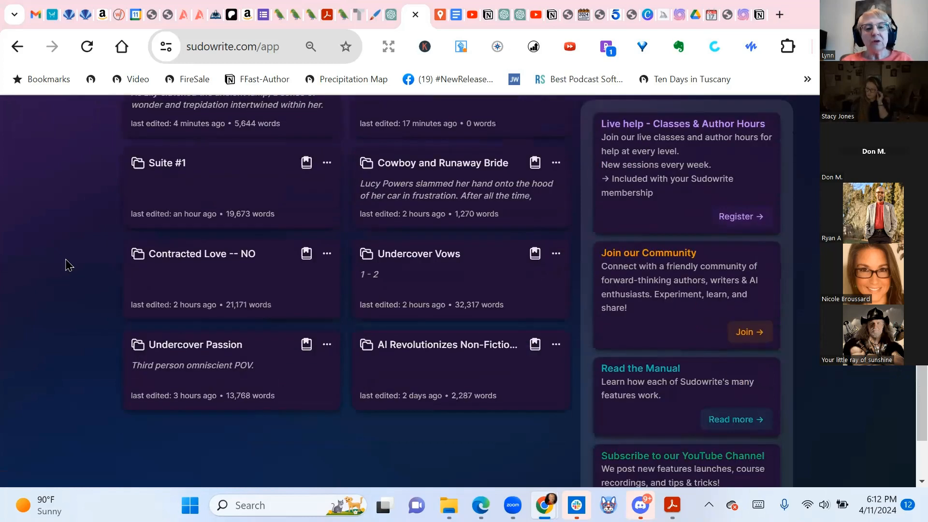
pyautogui.scroll(-1, 68, 265)
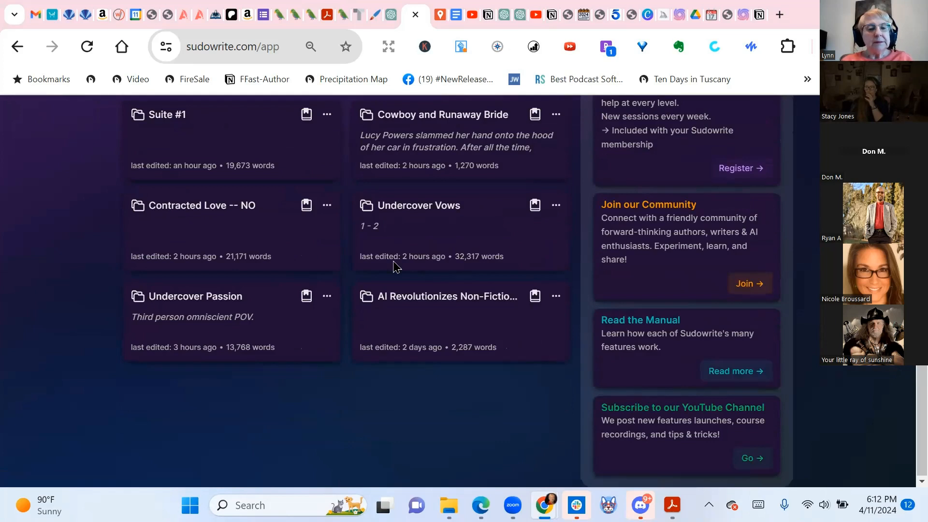
pyautogui.scroll(3, 394, 266)
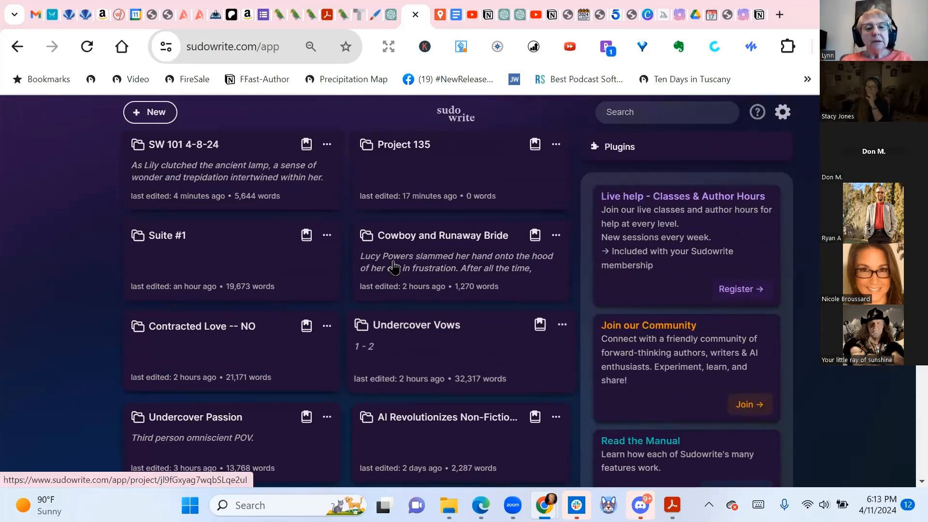
pyautogui.scroll(-3, 394, 266)
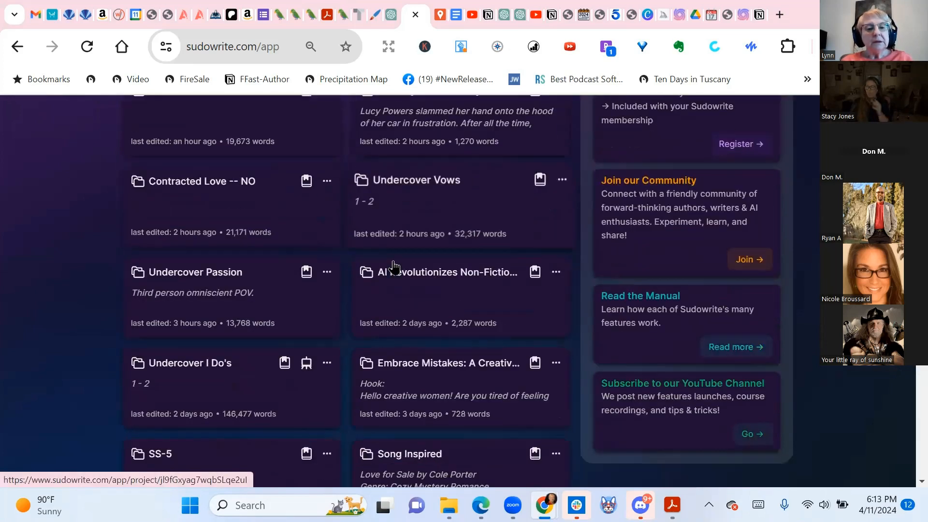
# Open the Undercover I Do's project and skim Chapter 3's 529-word beats
pyautogui.click(190, 364)
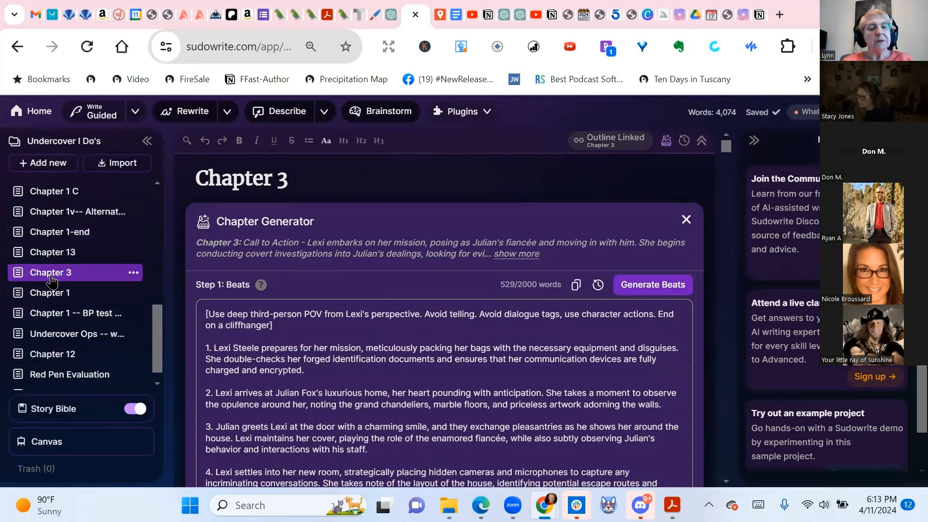
pyautogui.scroll(-12, 526, 271)
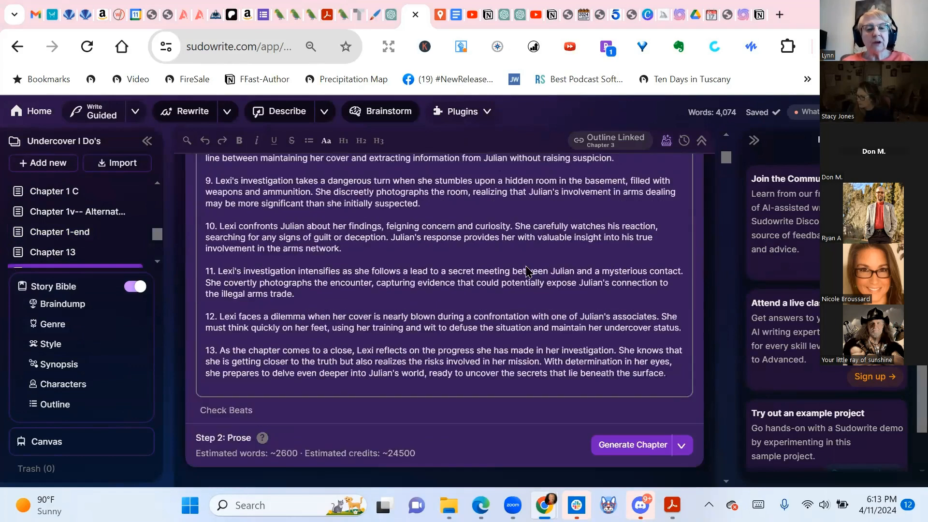
pyautogui.scroll(10, 442, 315)
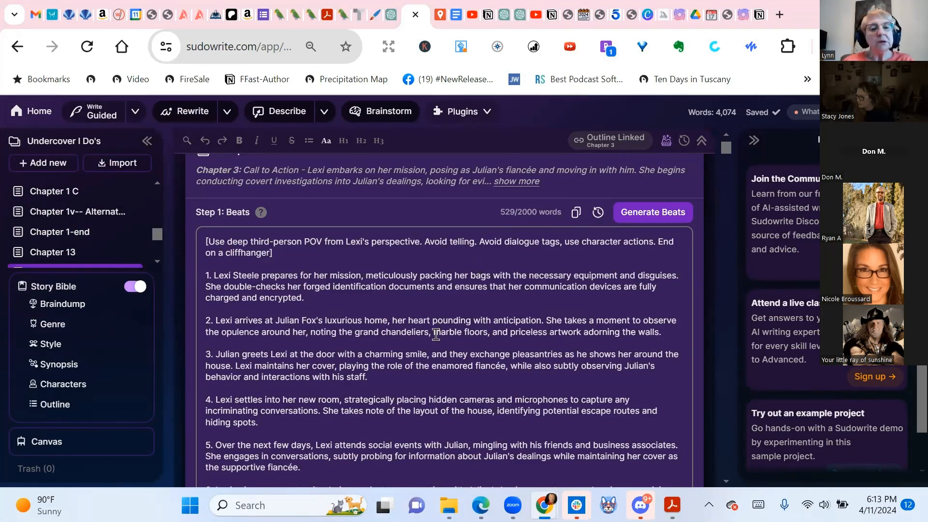
# Expand the project's chapter list in the sidebar and look through all chapters
pyautogui.click(73, 288)
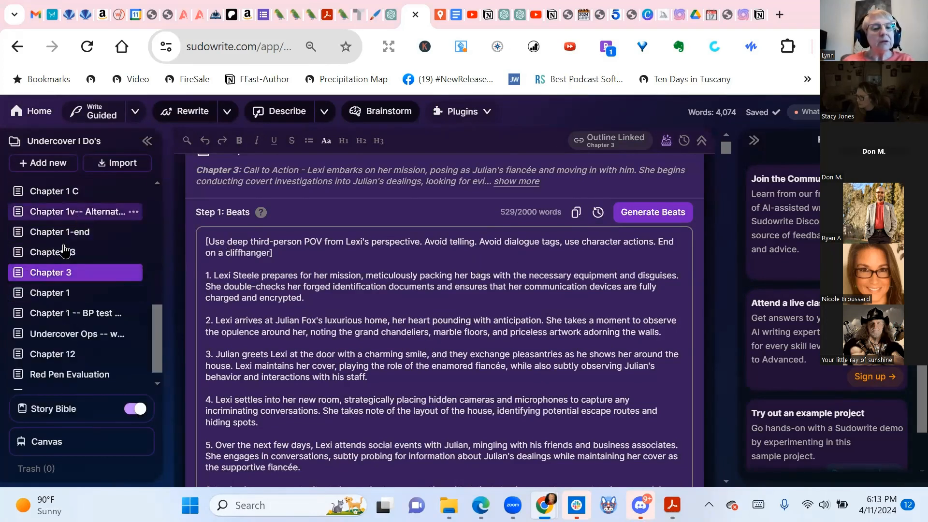
pyautogui.scroll(-1, 47, 290)
pyautogui.scroll(5, 48, 288)
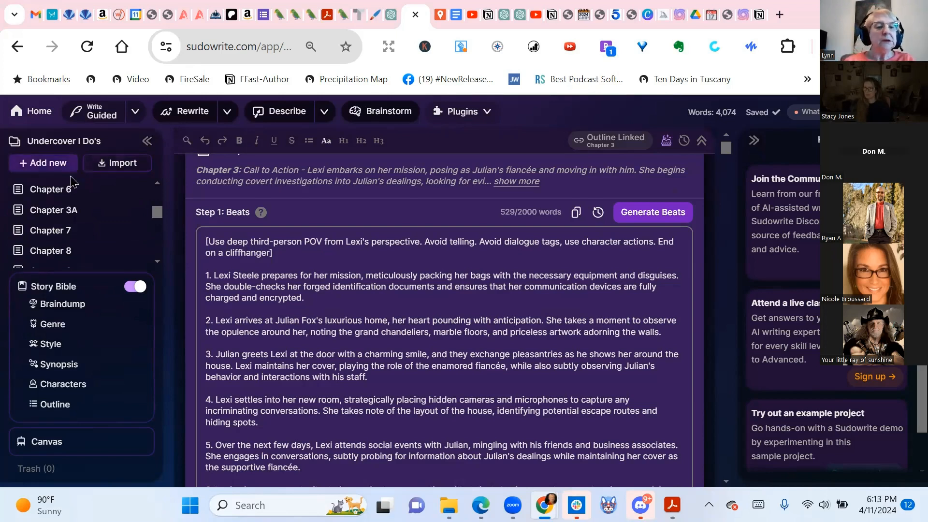
pyautogui.moveTo(67, 253)
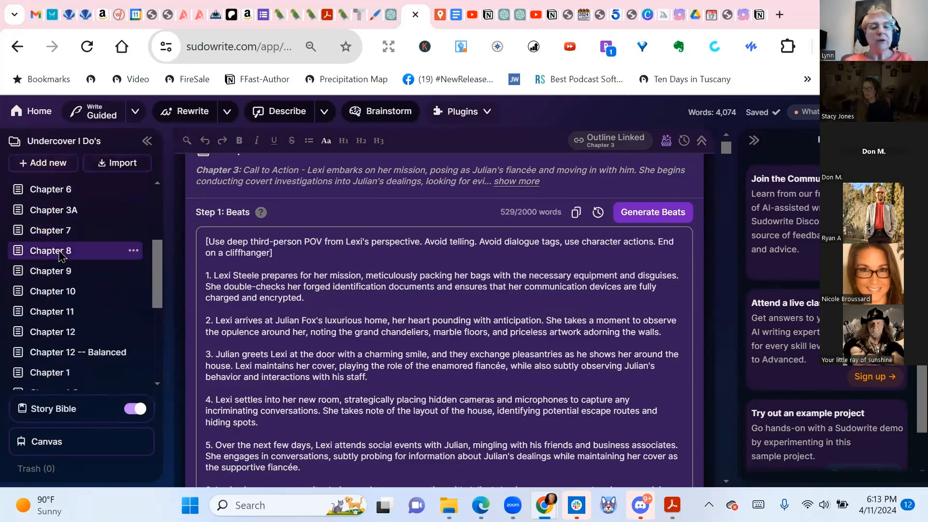
# Open Chapter 8 to view its 648-word beats about Julian's backstory
pyautogui.click(61, 252)
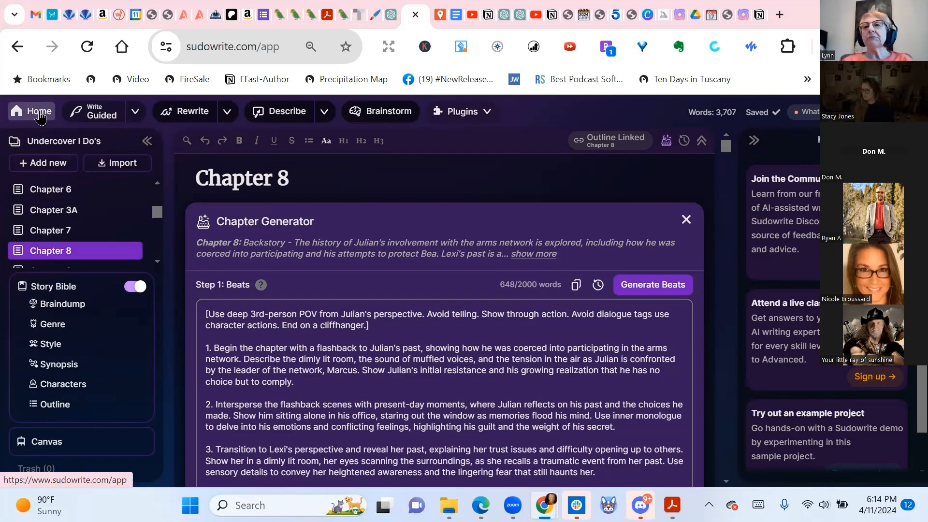
pyautogui.click(39, 113)
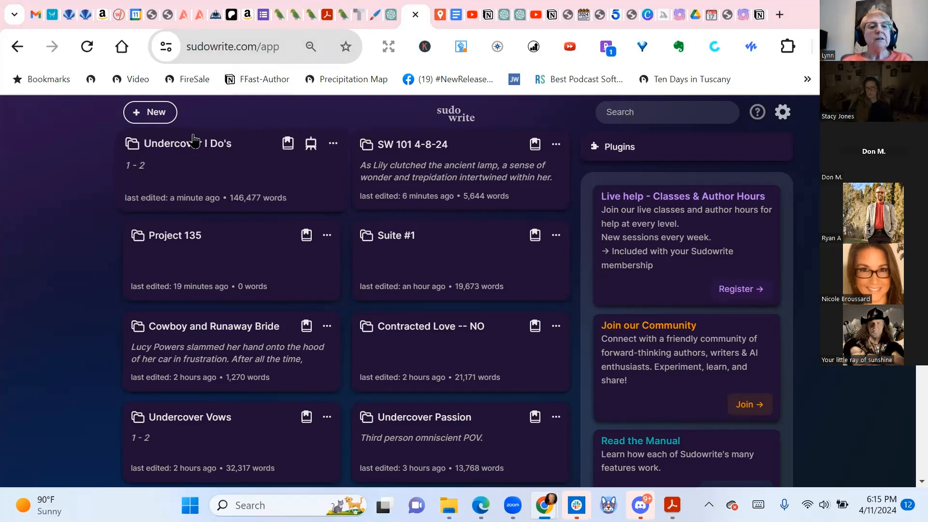
pyautogui.click(194, 150)
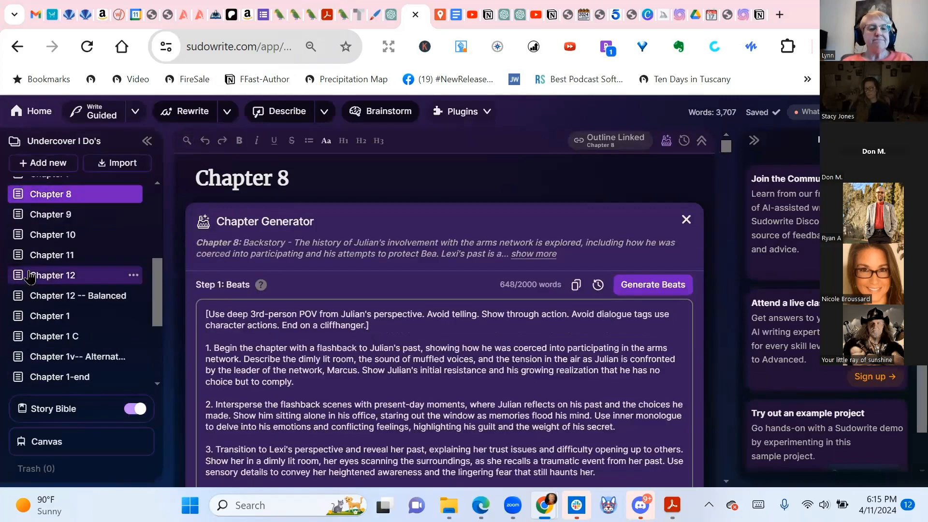
pyautogui.scroll(-4, 29, 277)
pyautogui.scroll(6, 29, 277)
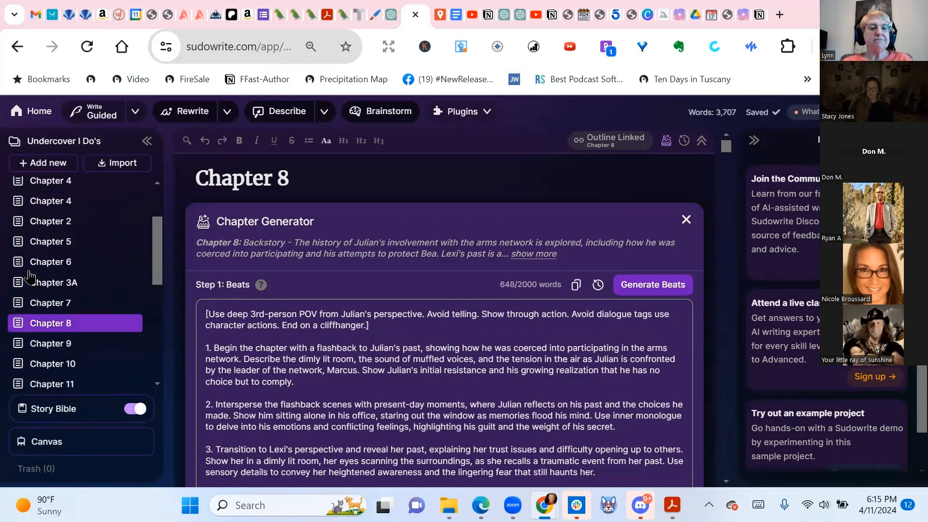
pyautogui.scroll(2, 29, 277)
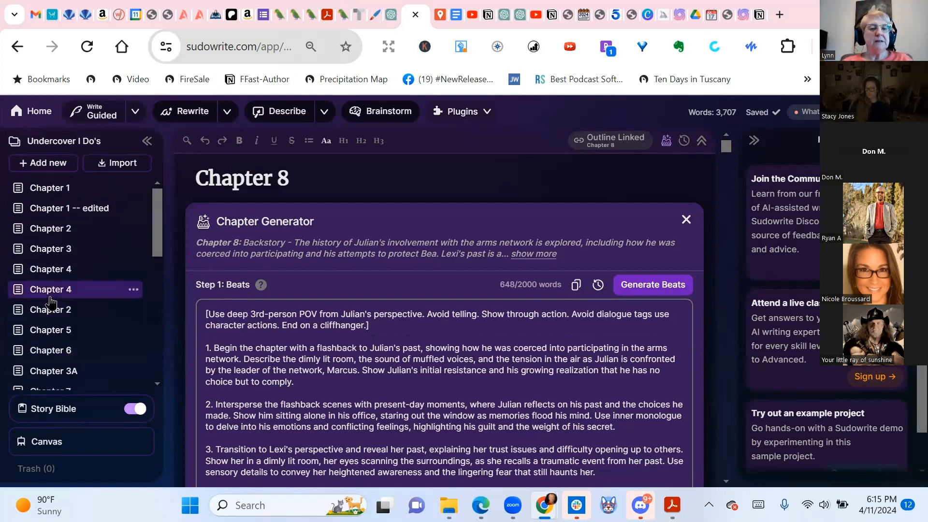
# Open Chapter 4 and read past its beats into the 5,986-word ballroom-intrigue prose sections
pyautogui.click(50, 296)
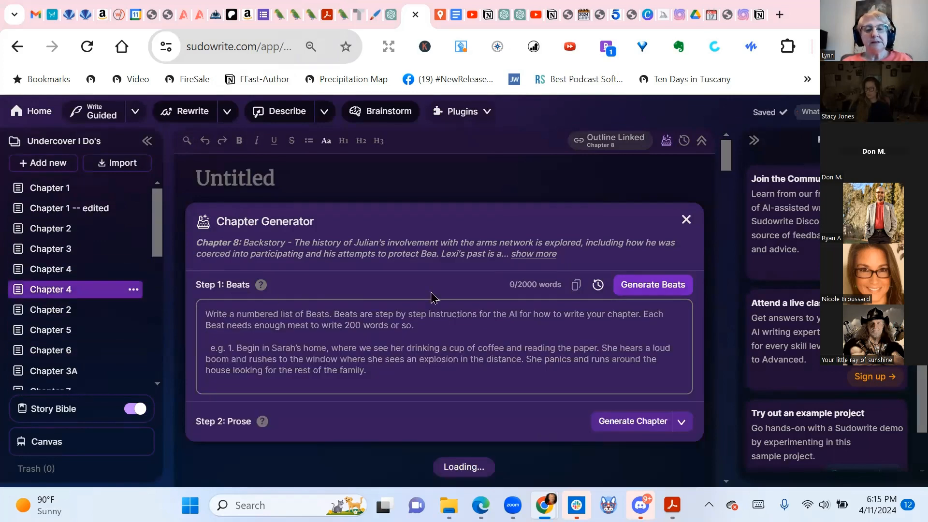
pyautogui.scroll(-3, 510, 263)
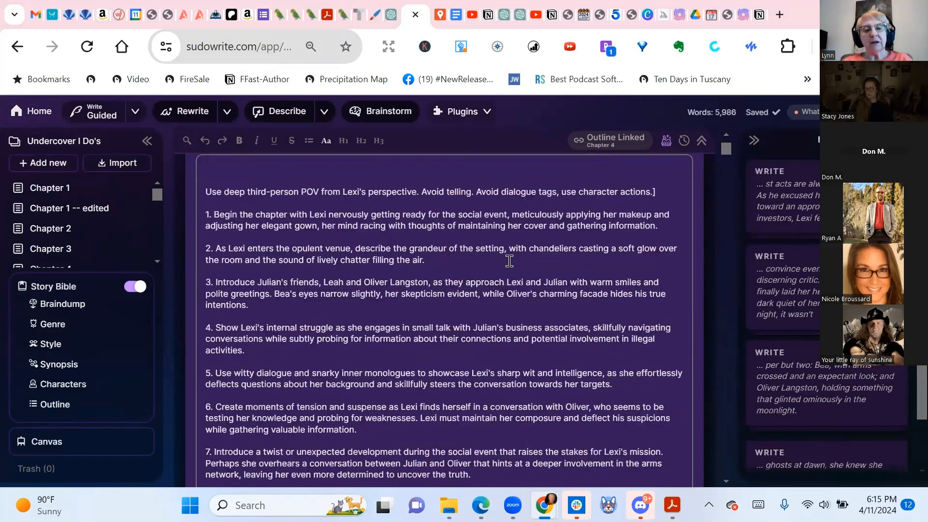
pyautogui.scroll(-10, 510, 261)
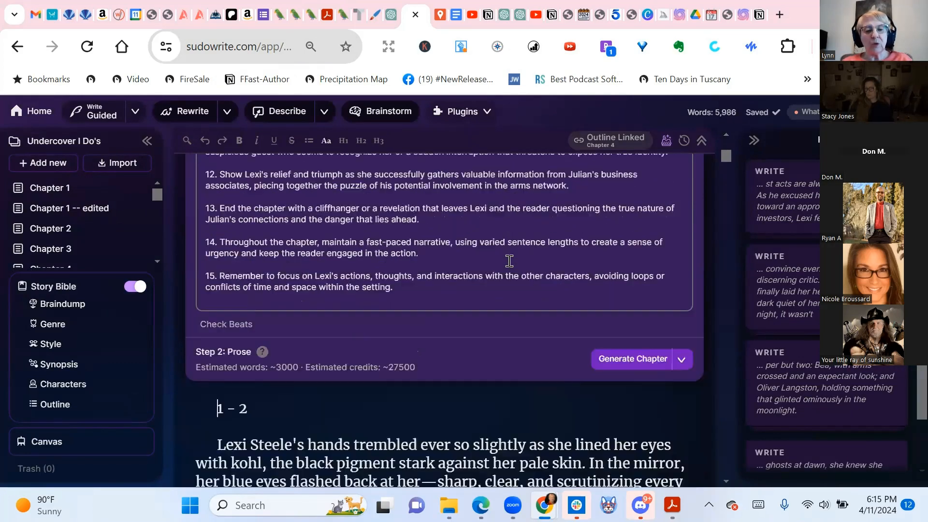
pyautogui.scroll(-10, 510, 261)
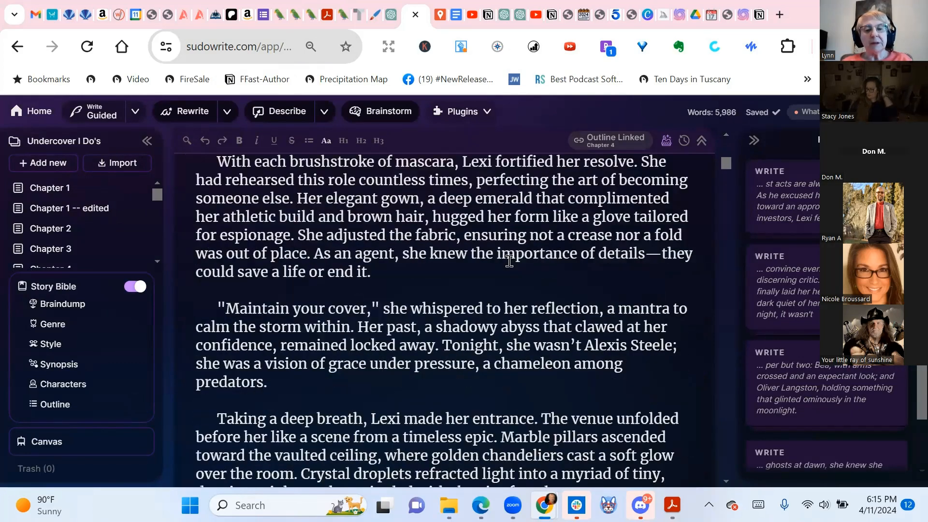
pyautogui.scroll(-10, 510, 261)
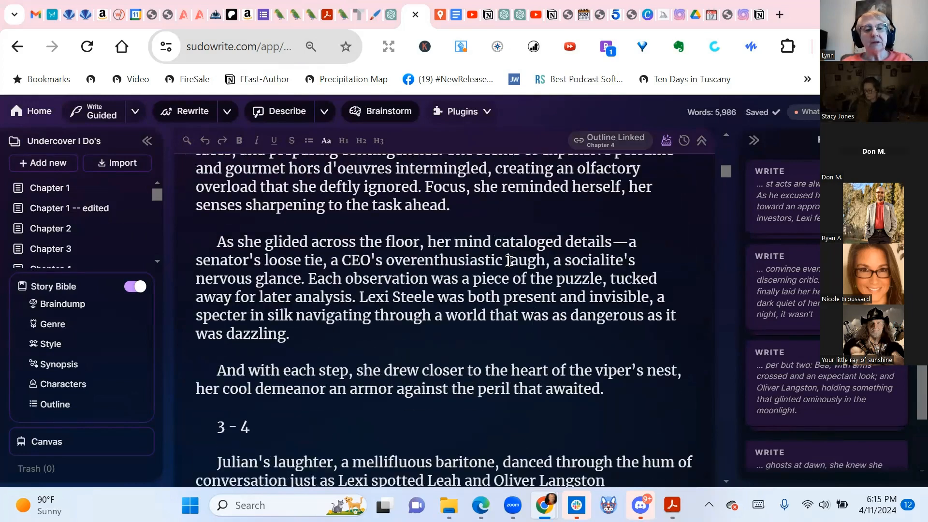
pyautogui.scroll(-10, 510, 261)
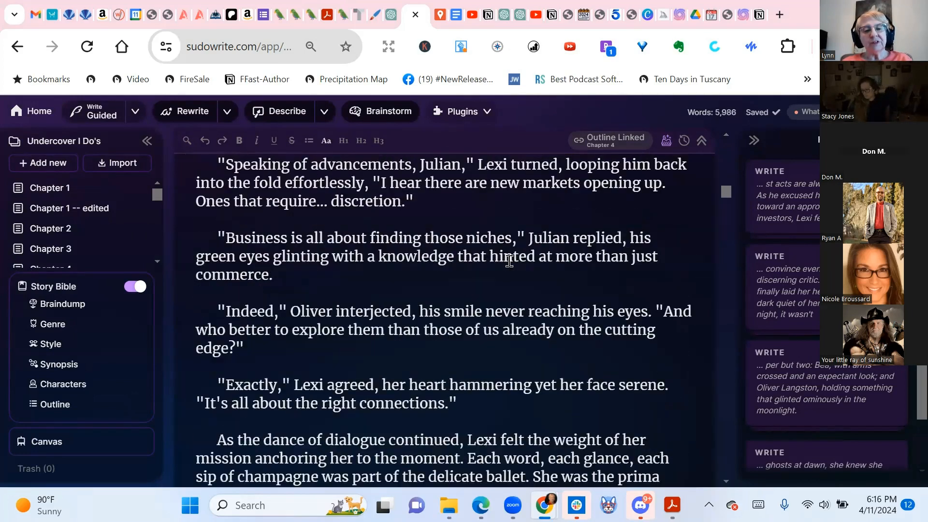
pyautogui.scroll(-10, 509, 261)
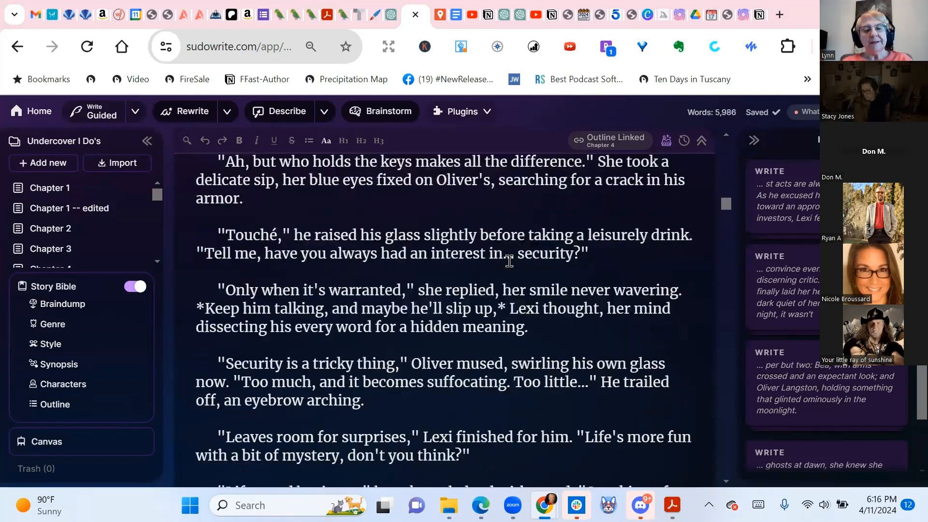
pyautogui.scroll(-5, 509, 261)
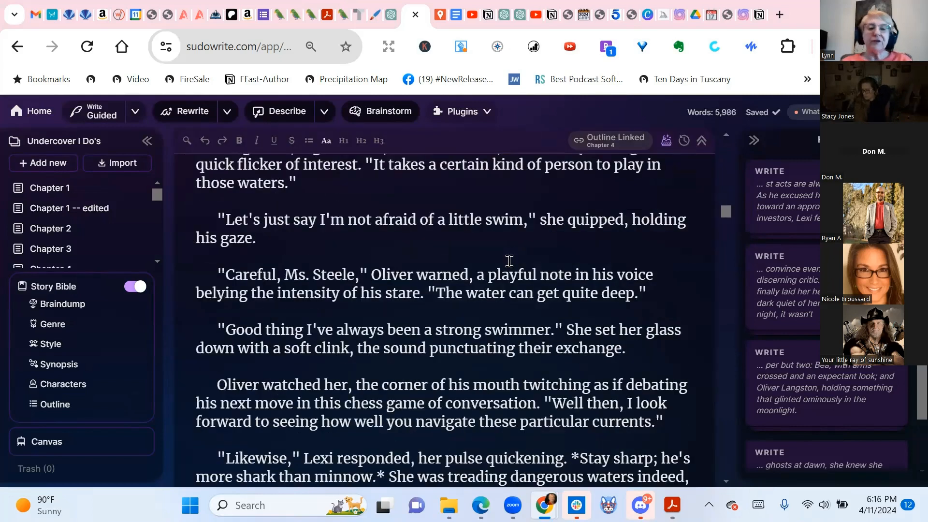
pyautogui.scroll(-4, 517, 282)
pyautogui.scroll(-12, 517, 282)
pyautogui.scroll(-12, 517, 283)
pyautogui.scroll(-12, 517, 282)
pyautogui.scroll(-12, 517, 283)
pyautogui.scroll(-12, 517, 282)
pyautogui.scroll(-12, 517, 282)
pyautogui.scroll(-12, 517, 282)
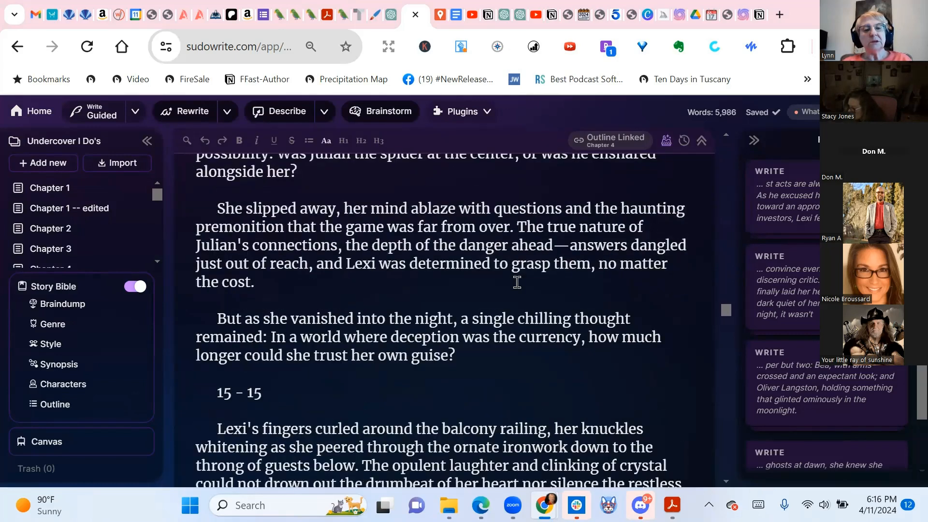
pyautogui.scroll(-12, 517, 282)
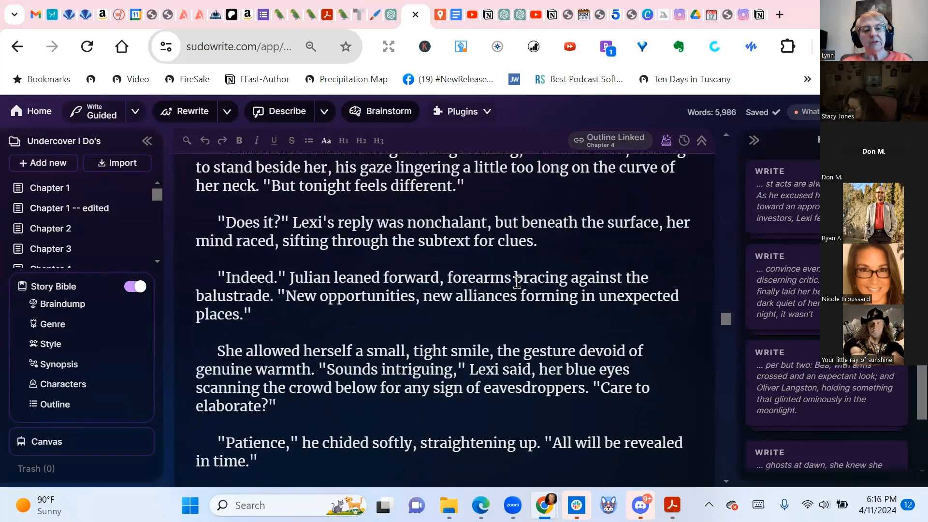
pyautogui.scroll(-8, 517, 282)
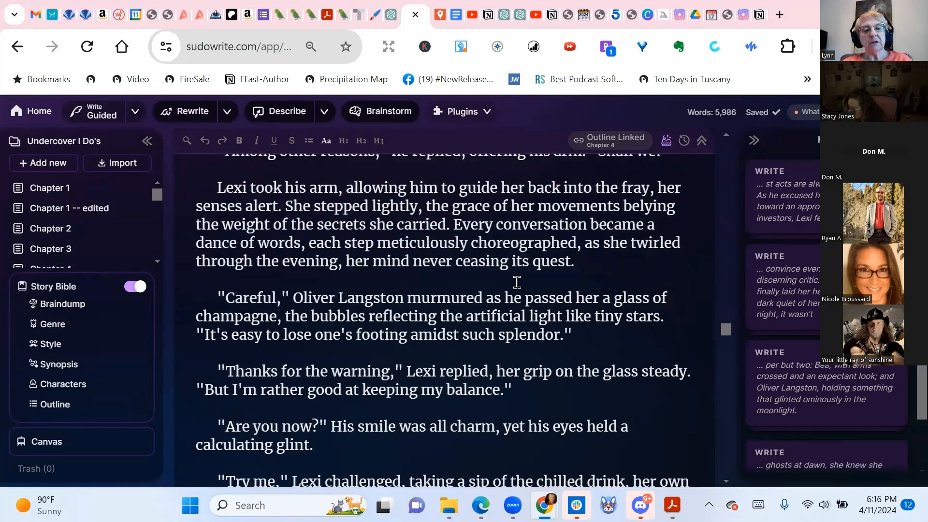
pyautogui.scroll(-12, 517, 282)
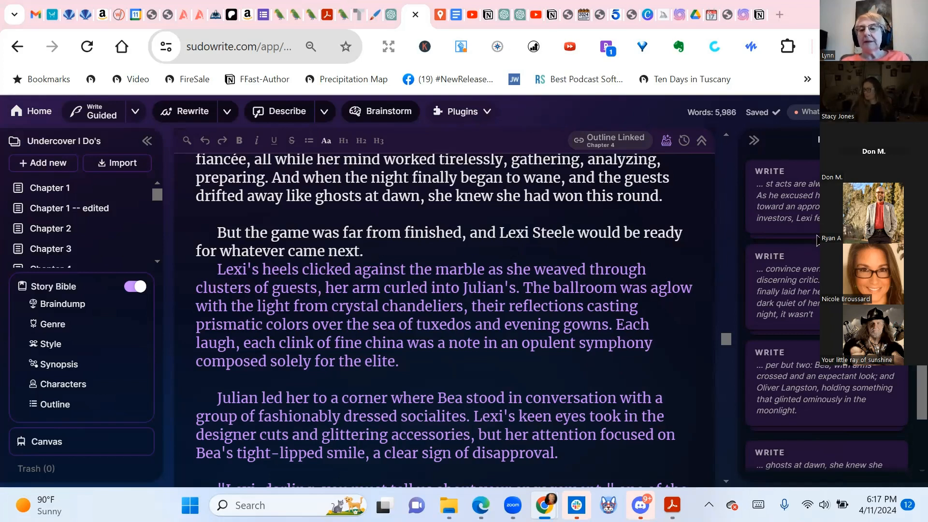
# Look through the entries in the Write history panel
pyautogui.scroll(-1, 827, 339)
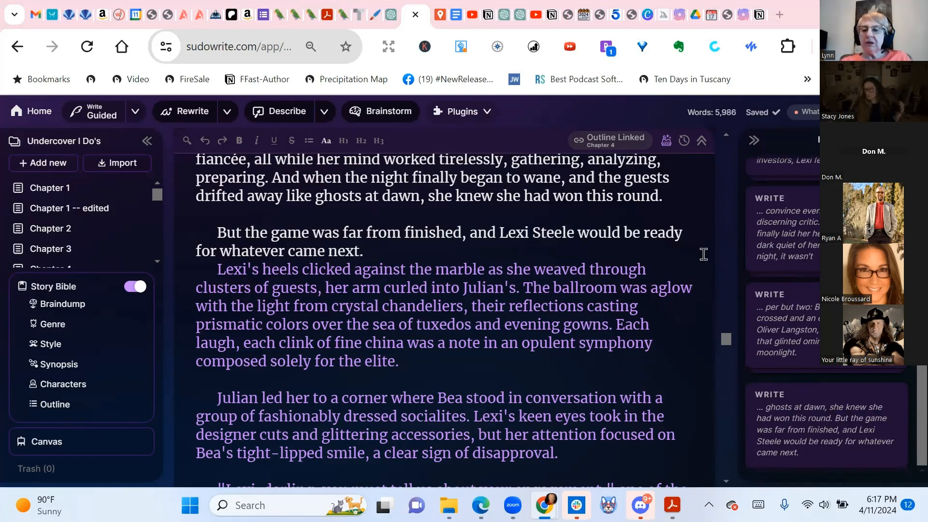
pyautogui.scroll(1, 696, 328)
pyautogui.scroll(-5, 694, 241)
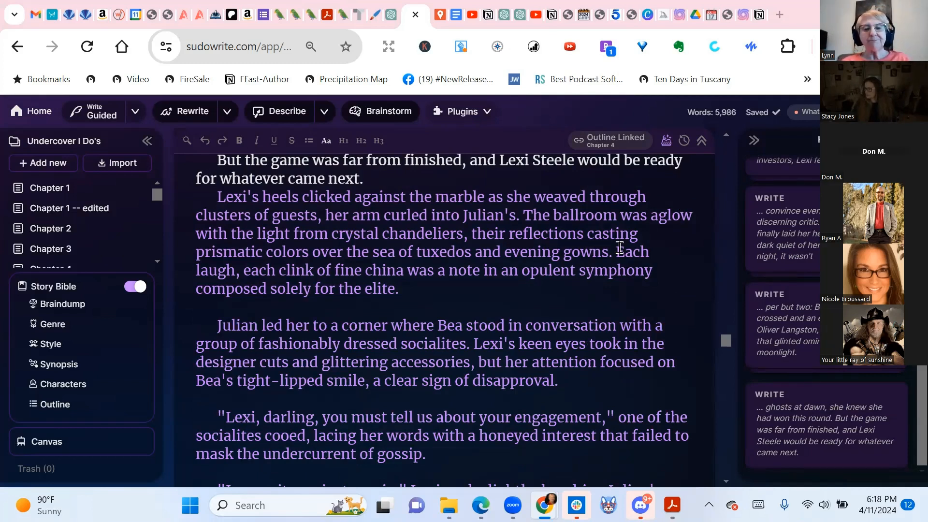
# Read the purple added passages down to Lexi and Julian's quiet car ride ending Chapter 4
pyautogui.scroll(-3, 492, 288)
pyautogui.scroll(-15, 492, 289)
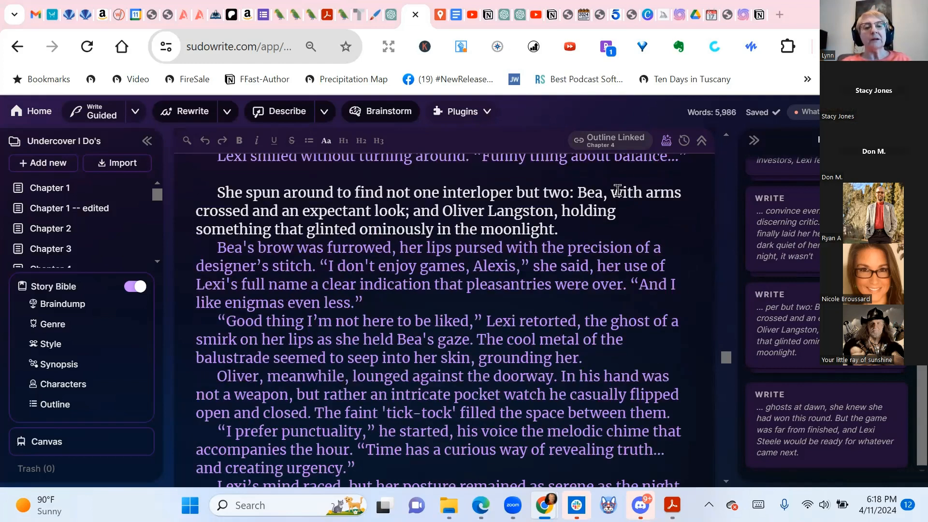
pyautogui.scroll(-15, 520, 204)
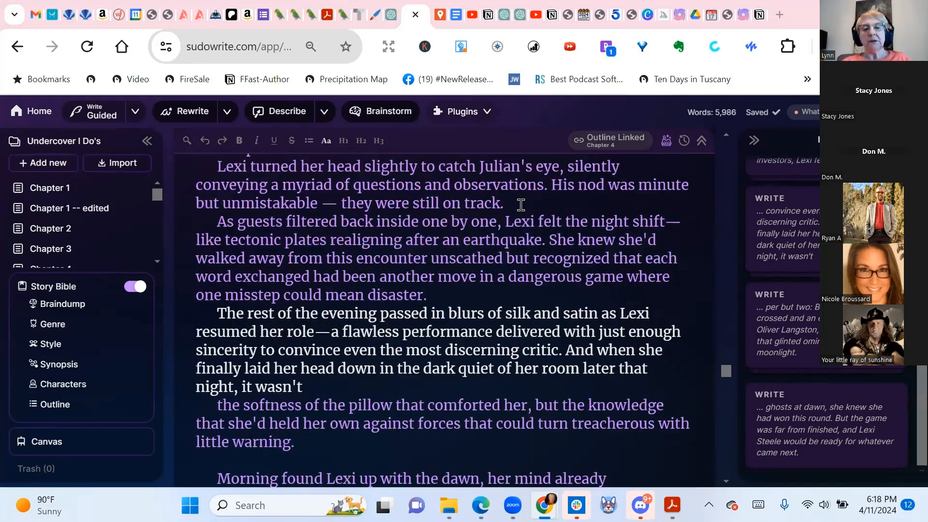
pyautogui.scroll(-15, 520, 205)
pyautogui.scroll(-20, 521, 204)
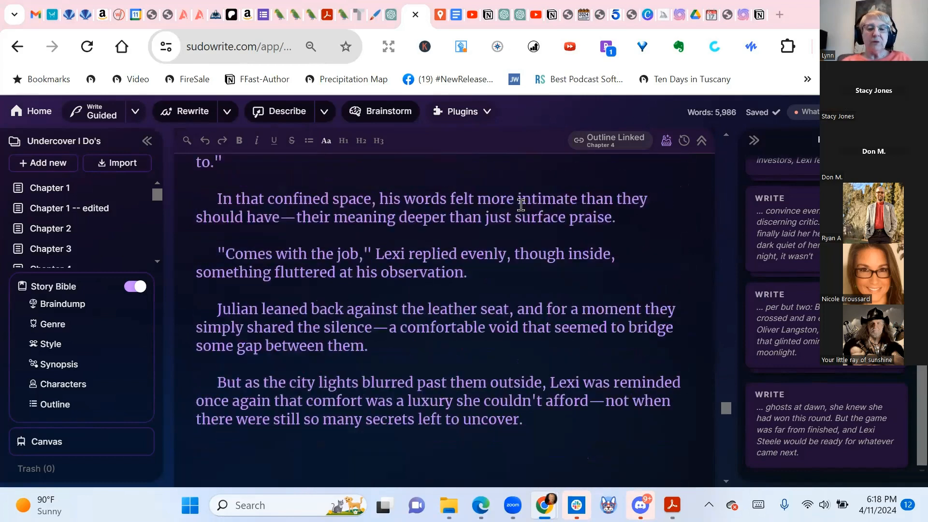
pyautogui.scroll(-5, 520, 204)
pyautogui.scroll(5, 521, 205)
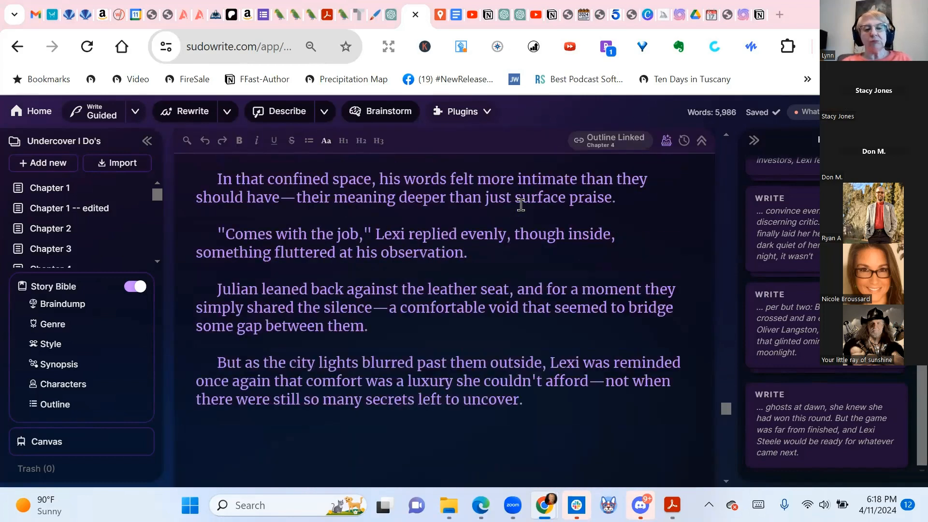
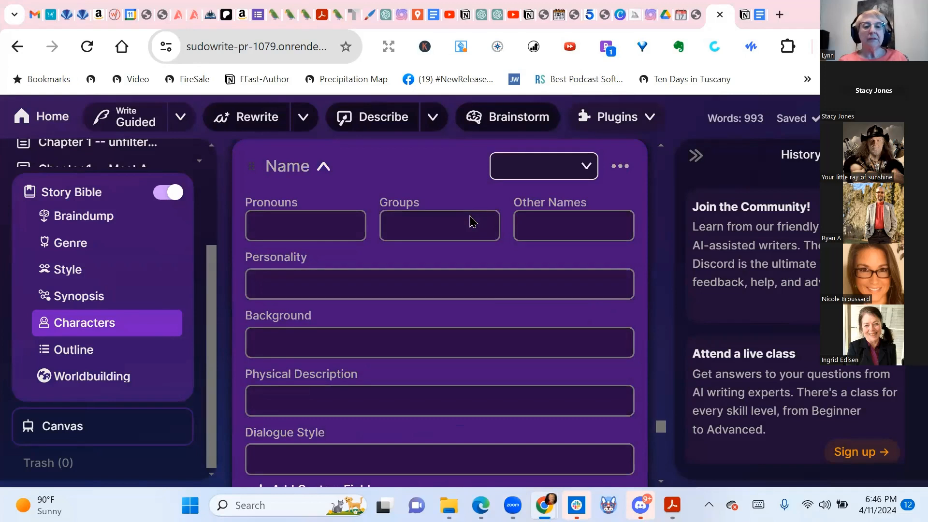
# Enter 'She' in the blank character card's Pronouns field
pyautogui.click(348, 227)
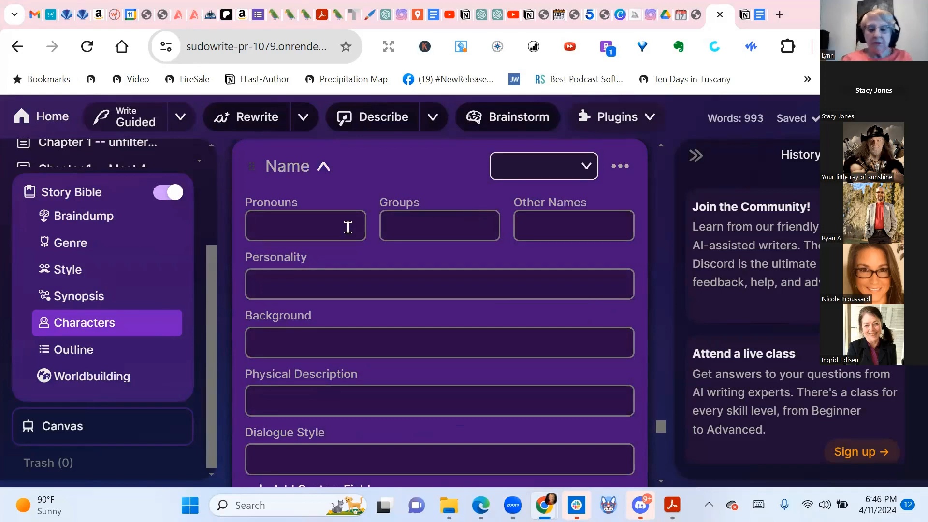
pyautogui.write('She')
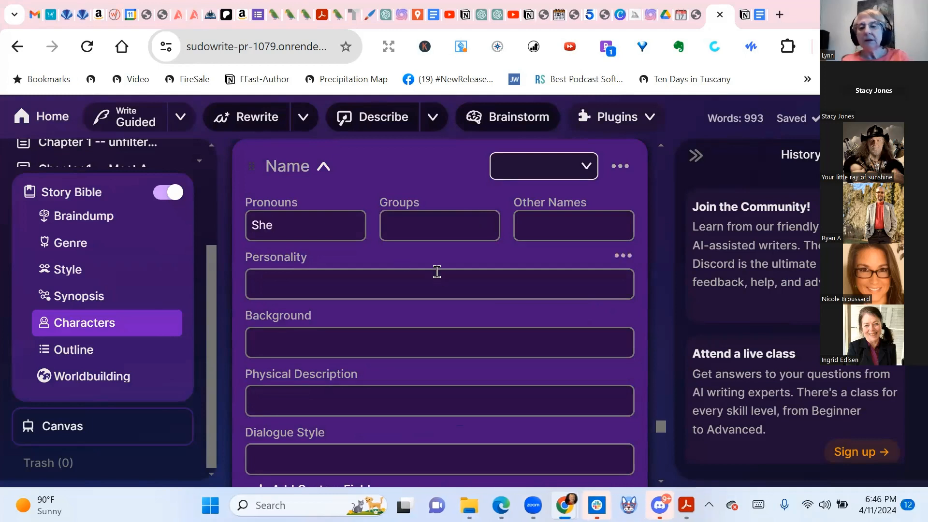
pyautogui.scroll(-2, 436, 271)
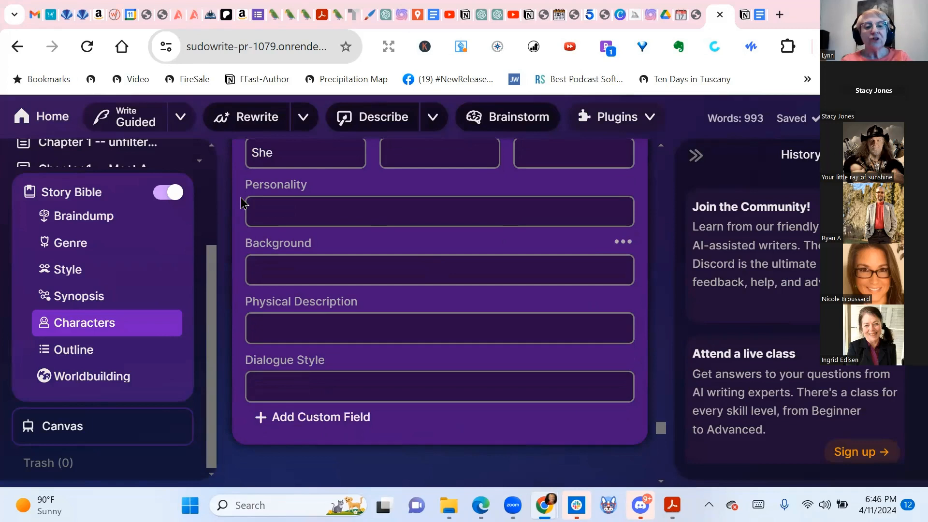
pyautogui.scroll(3, 244, 202)
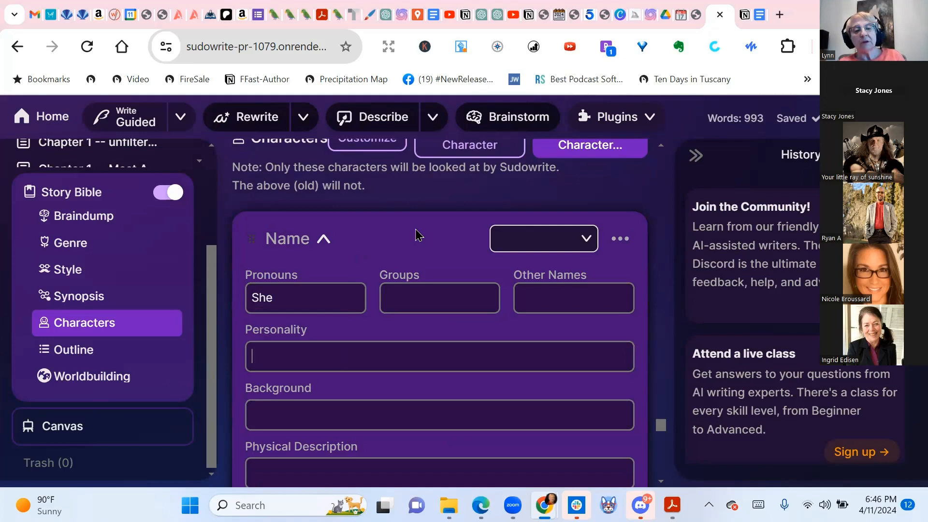
# Paste the saved ISFJ Lily description into Personality and name the character Lily Evergarden
pyautogui.press('super+v')
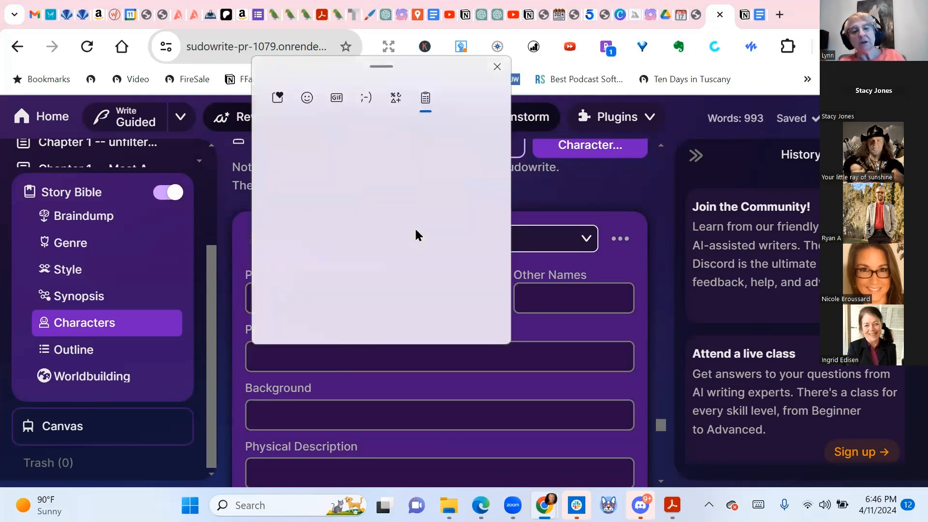
pyautogui.click(388, 249)
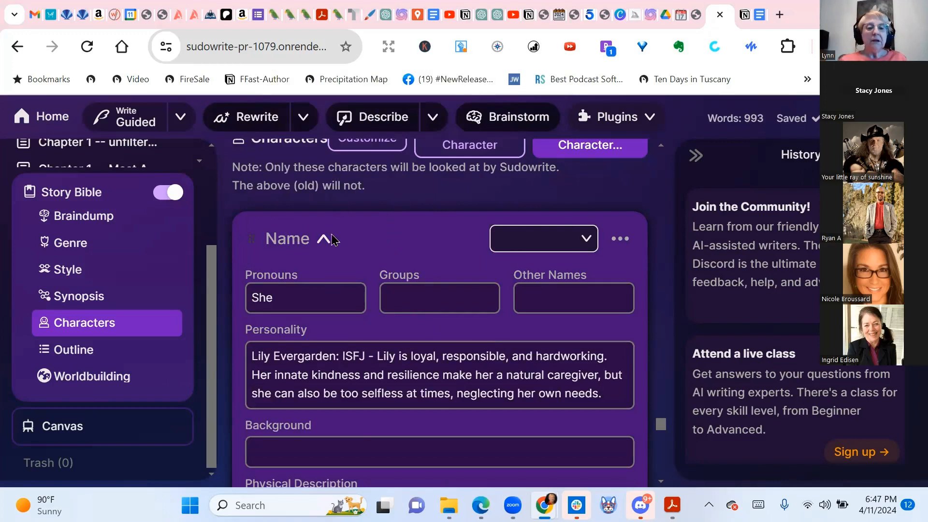
pyautogui.click(284, 232)
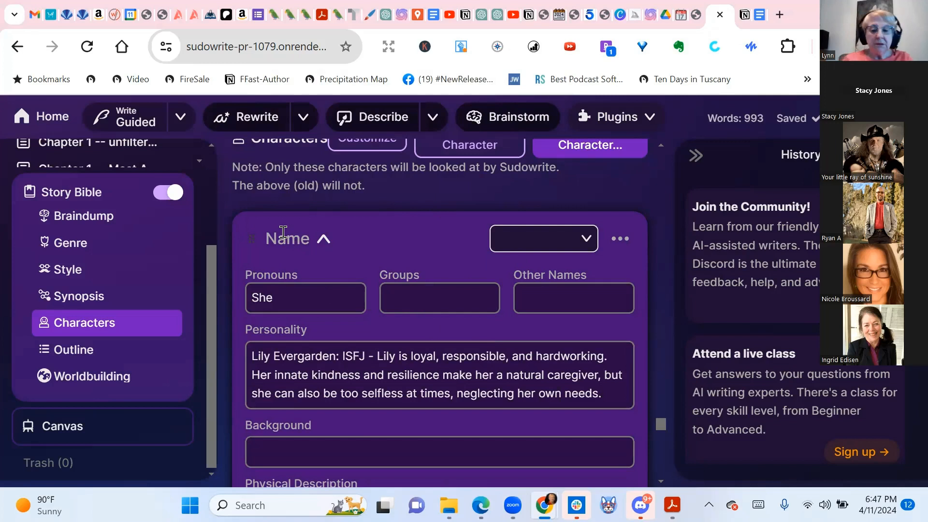
pyautogui.write('Lil')
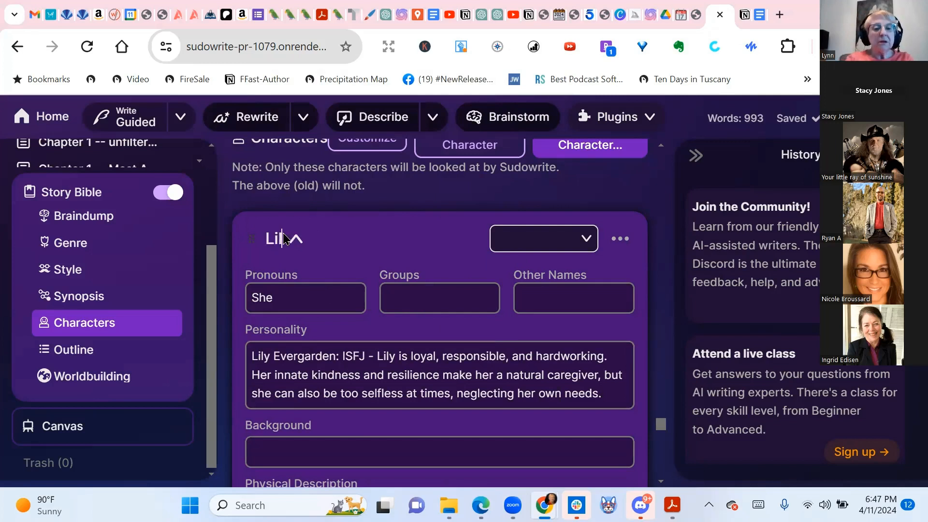
pyautogui.write('y Ev')
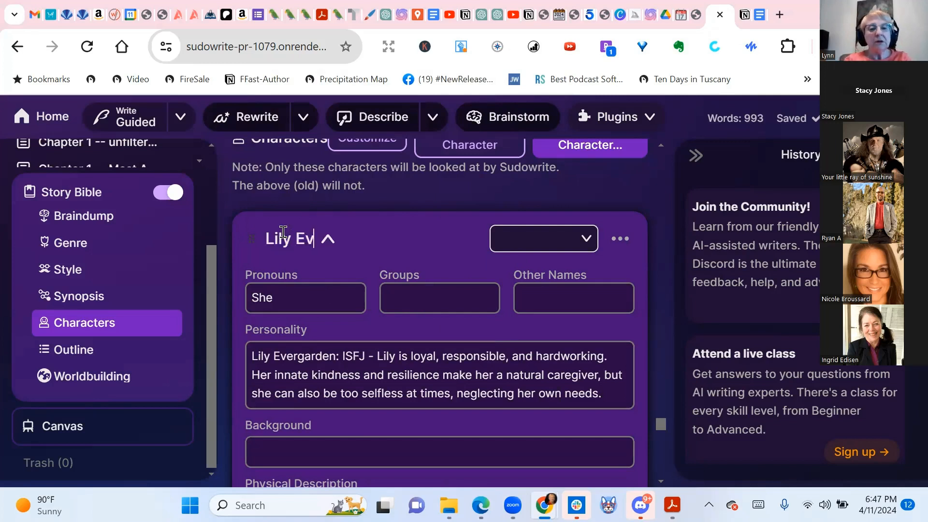
pyautogui.write('ergarden')
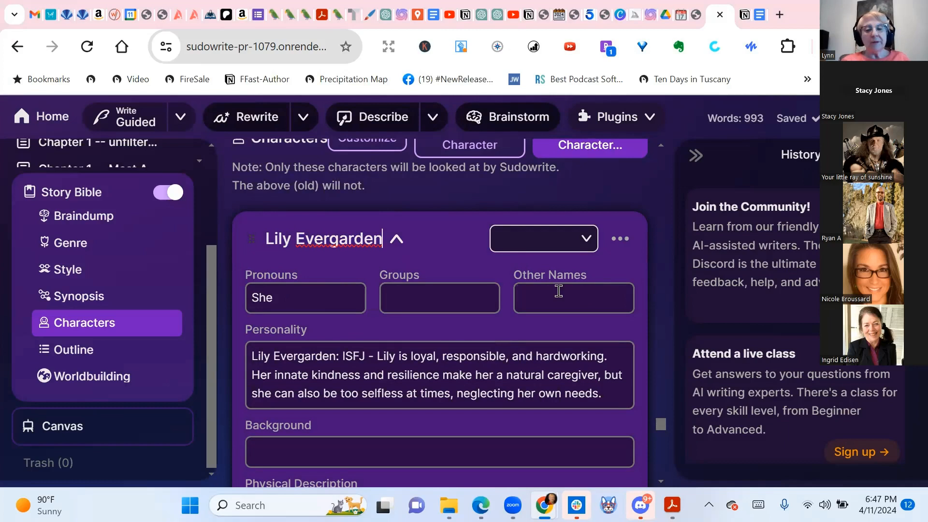
pyautogui.scroll(-1, 424, 349)
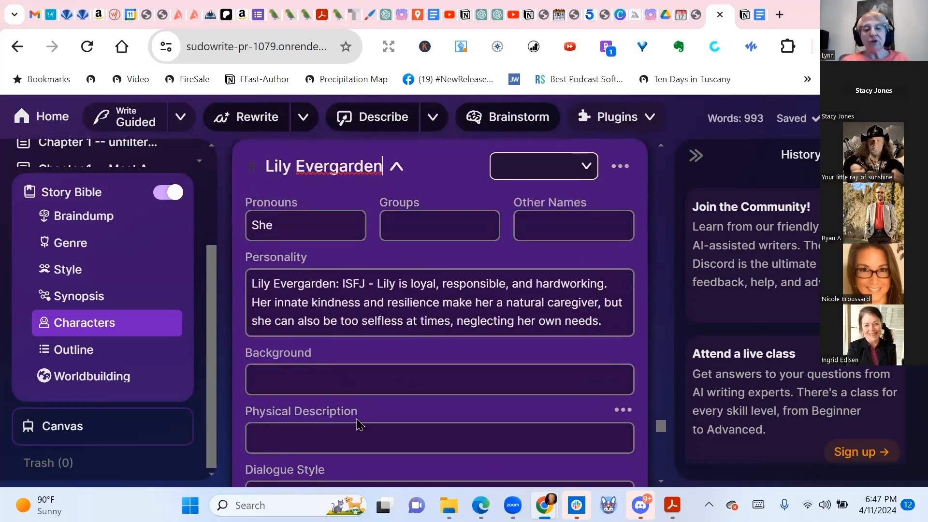
pyautogui.scroll(-1, 357, 418)
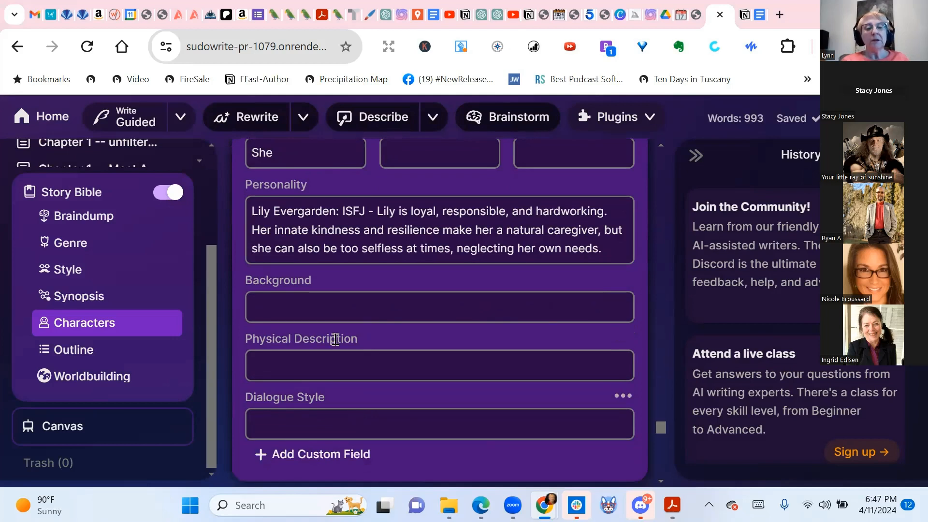
# Write 'pixie cut brown hair, short, hazel eyes,' in Lily's Physical Description
pyautogui.click(413, 361)
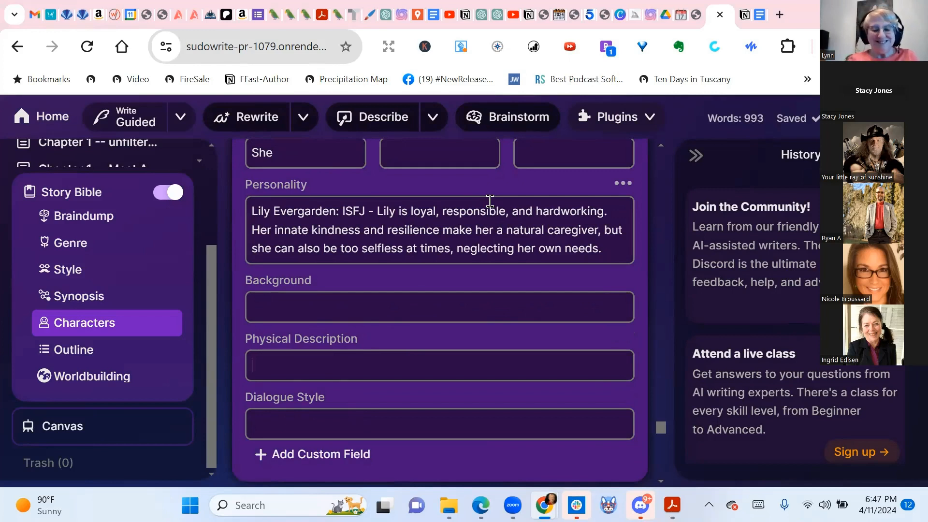
pyautogui.write('b')
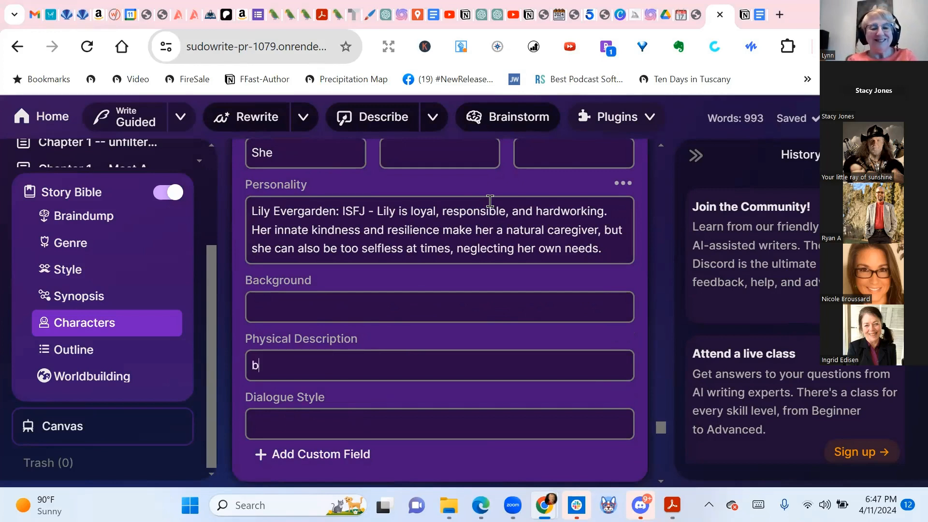
pyautogui.write('rown h')
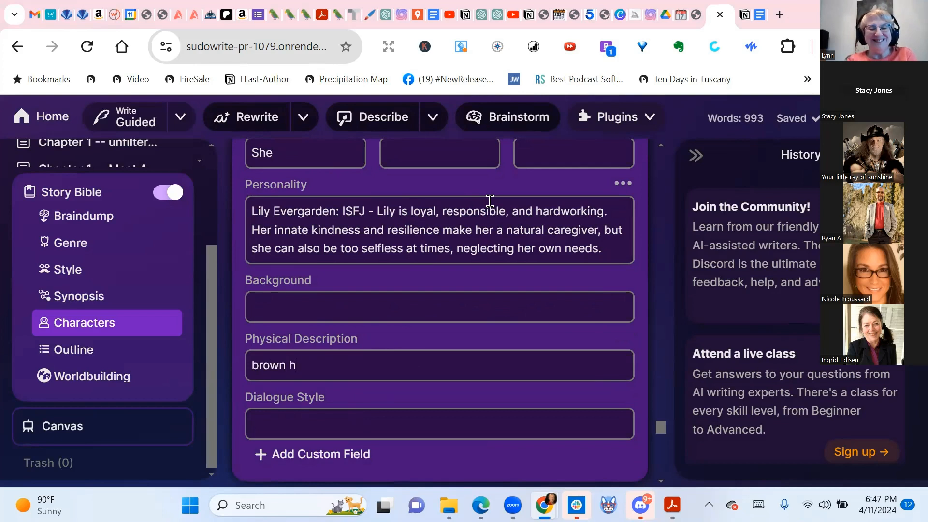
pyautogui.write('air,')
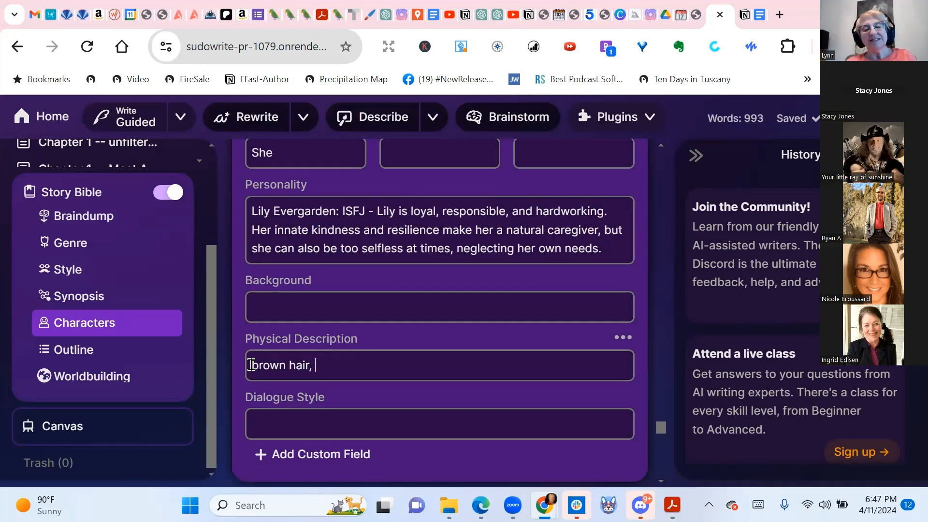
pyautogui.write('pixie c')
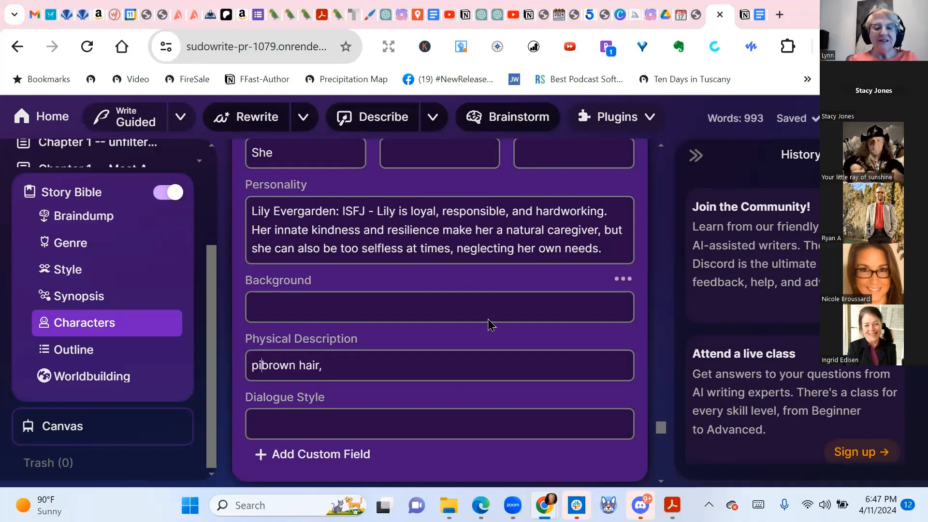
pyautogui.write('ut')
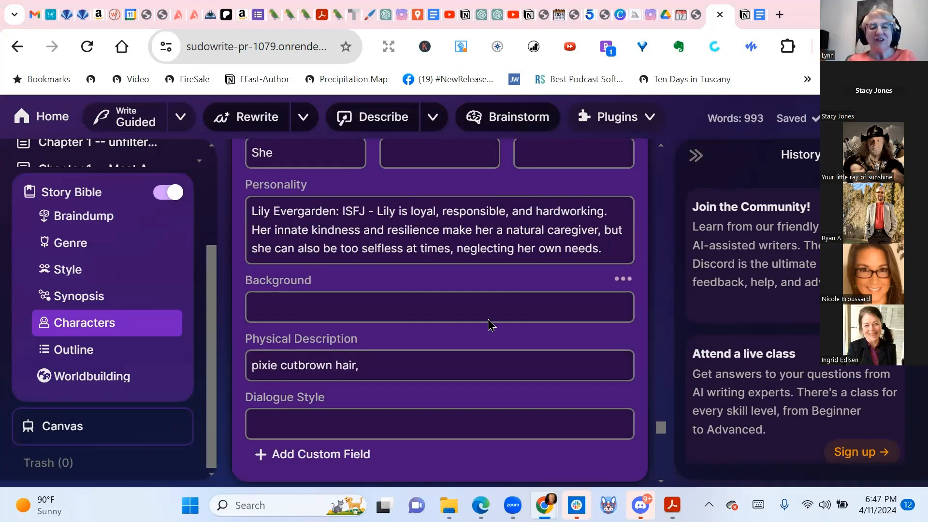
pyautogui.click(420, 371)
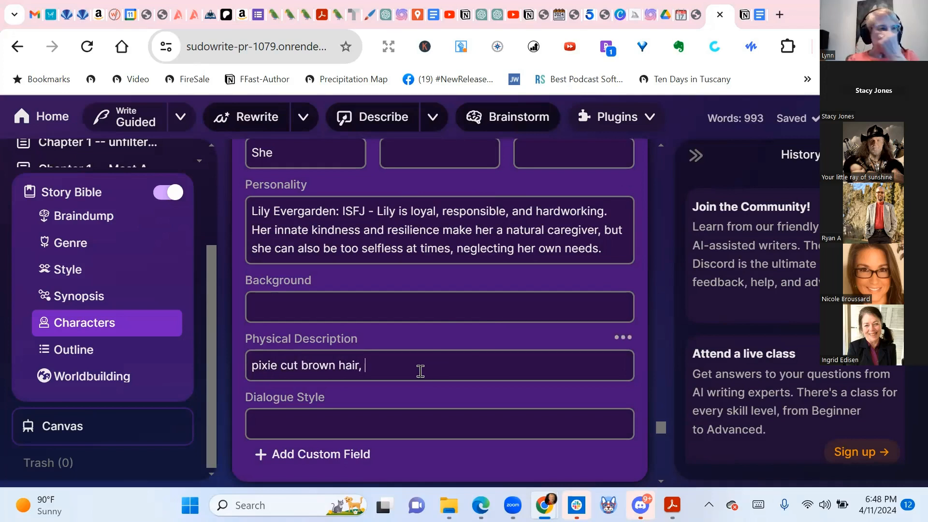
pyautogui.write('short')
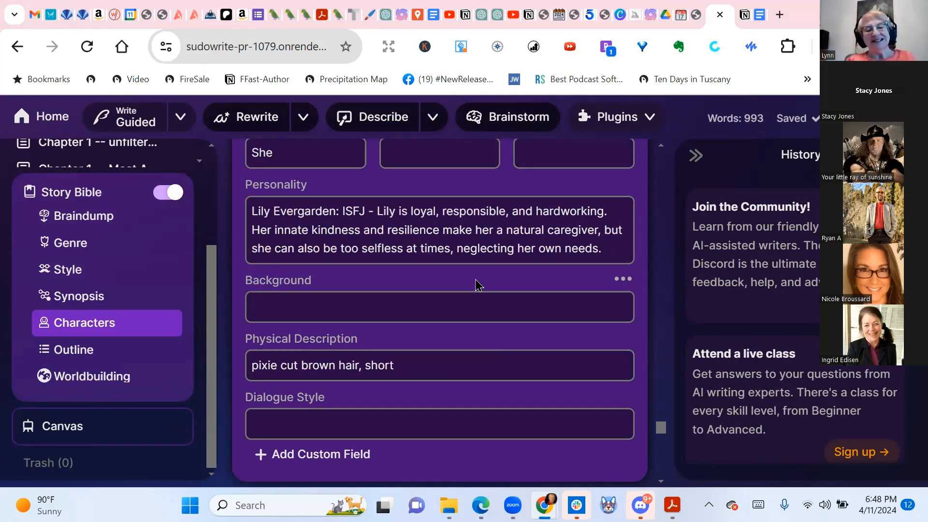
pyautogui.write(', hazel eyes,')
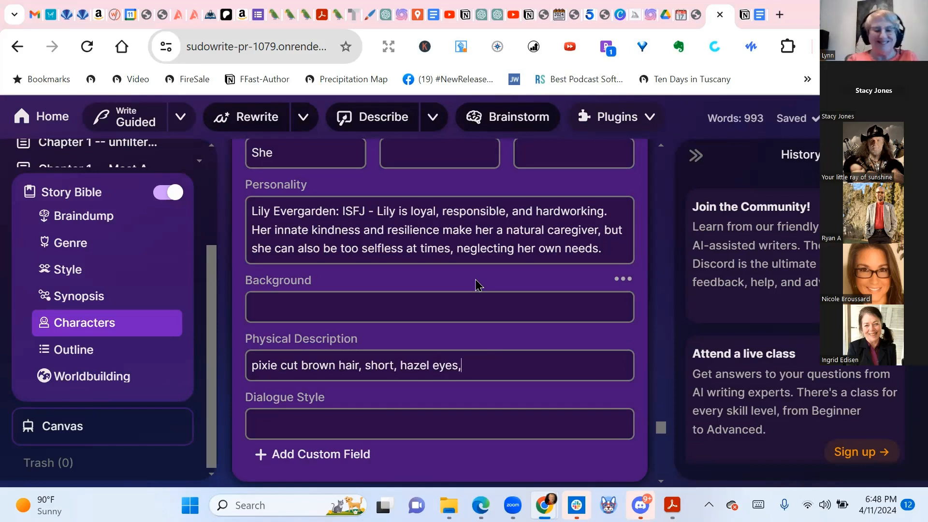
pyautogui.scroll(-3, 476, 286)
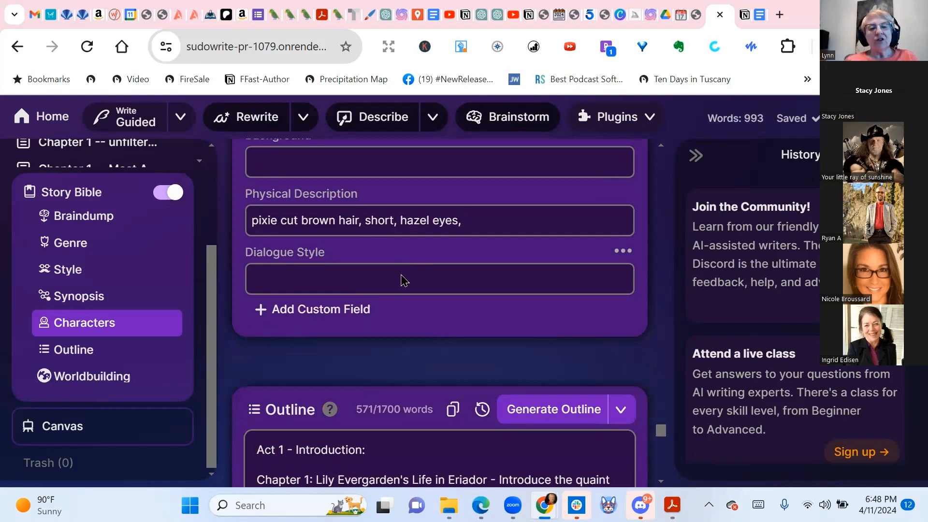
# Copy the loyal, hardworking caregiver part of Lily's Personality text into her Background
pyautogui.scroll(2, 402, 280)
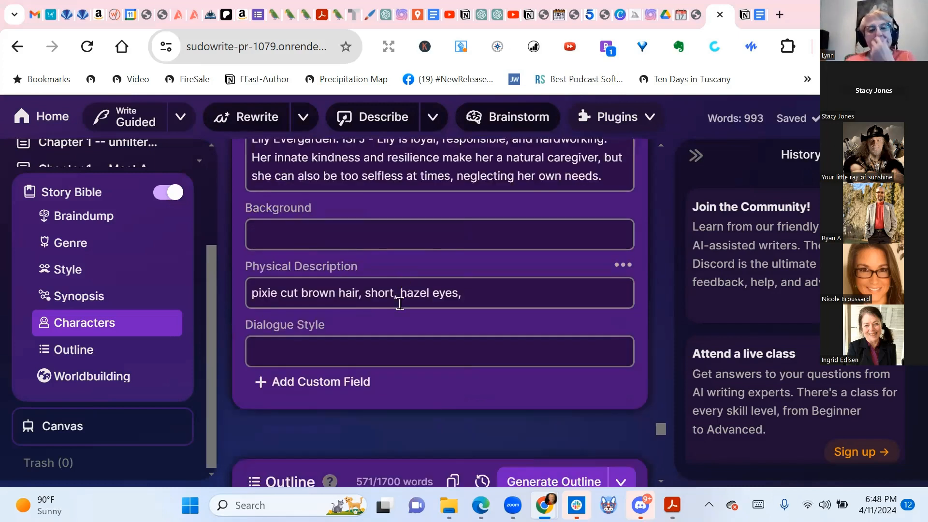
pyautogui.click(397, 355)
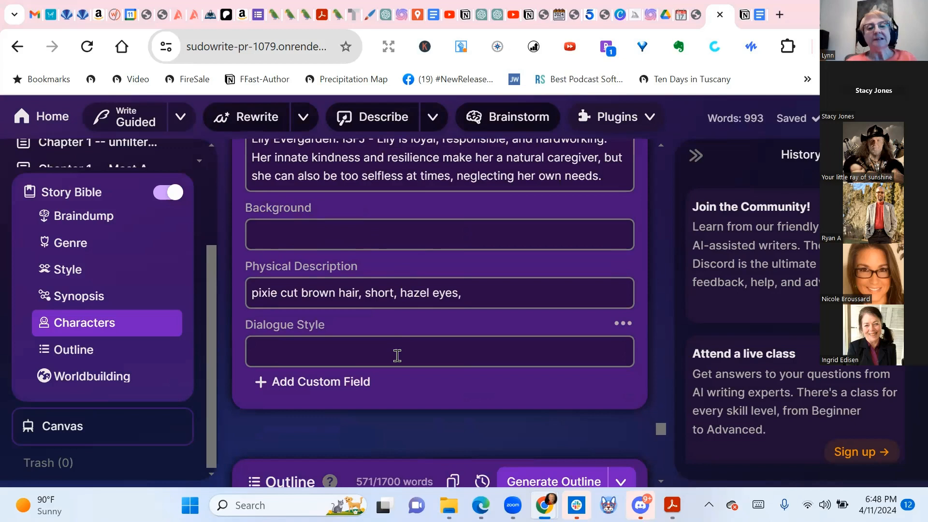
pyautogui.scroll(3, 398, 355)
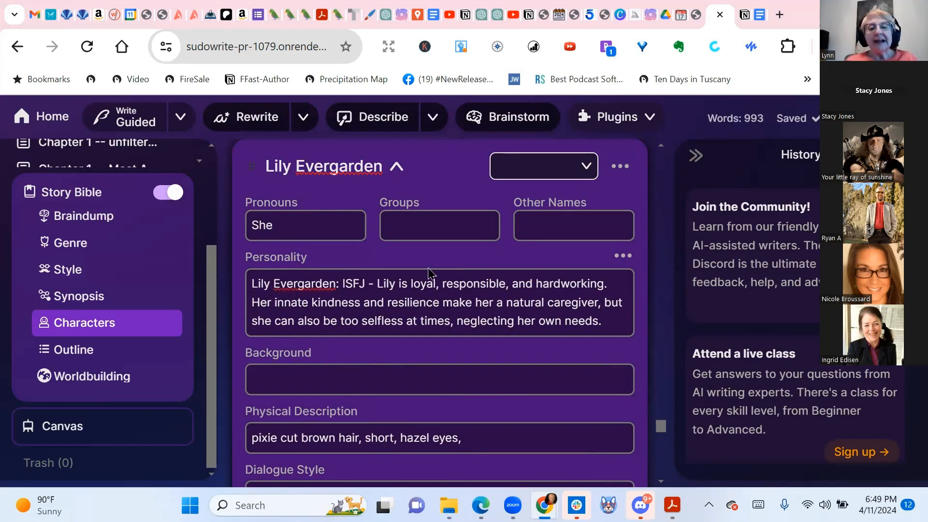
pyautogui.moveTo(410, 277); pyautogui.dragTo(632, 328)
pyautogui.press('super+c')
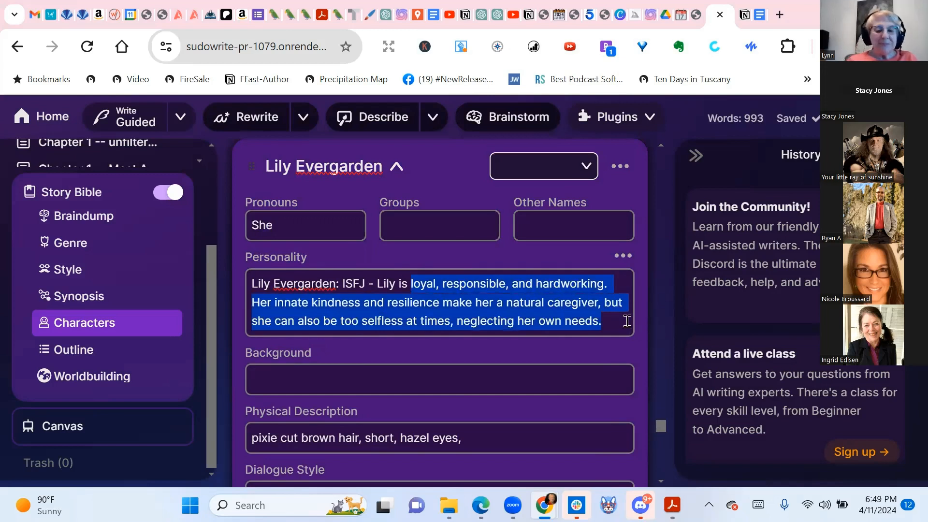
pyautogui.click(482, 378)
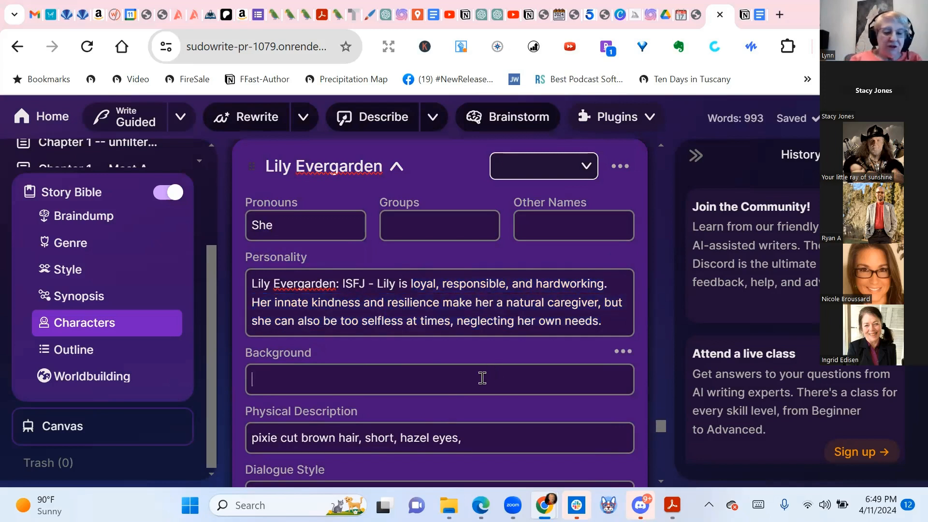
pyautogui.press('super+v')
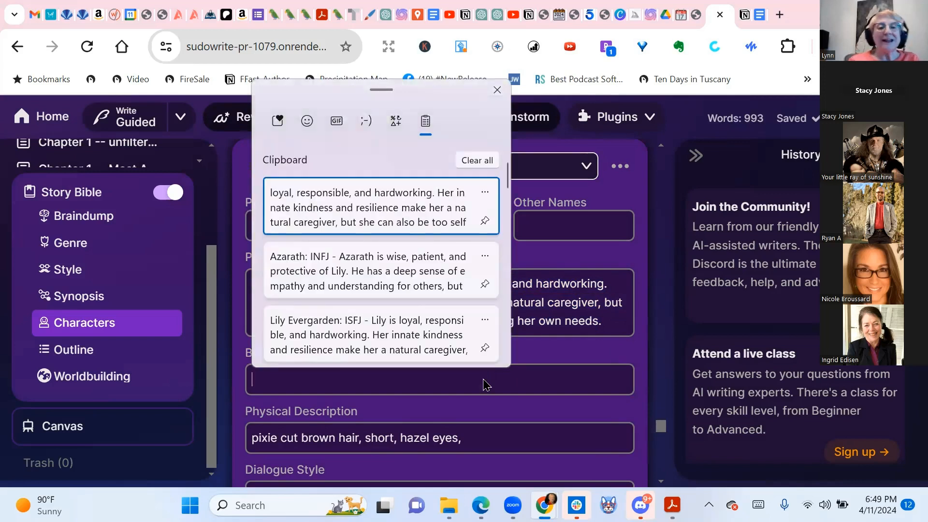
pyautogui.click(379, 213)
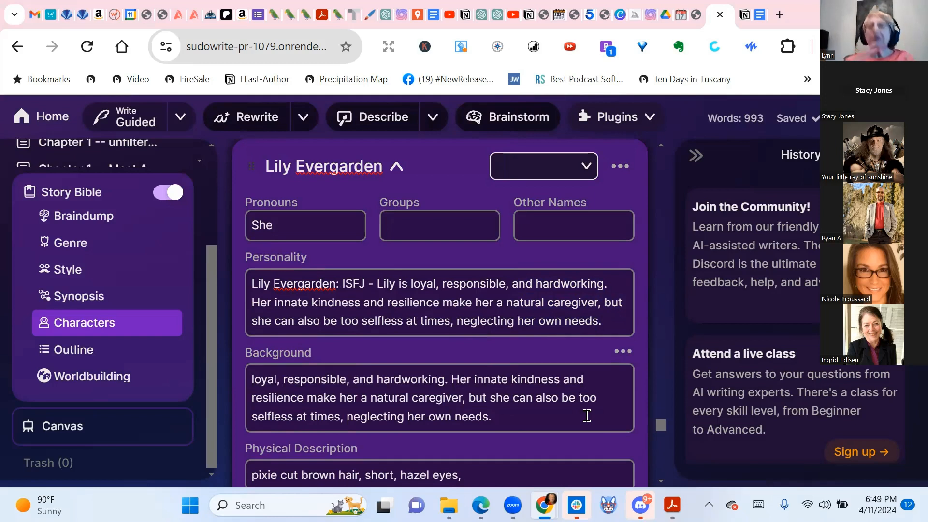
pyautogui.scroll(-3, 483, 317)
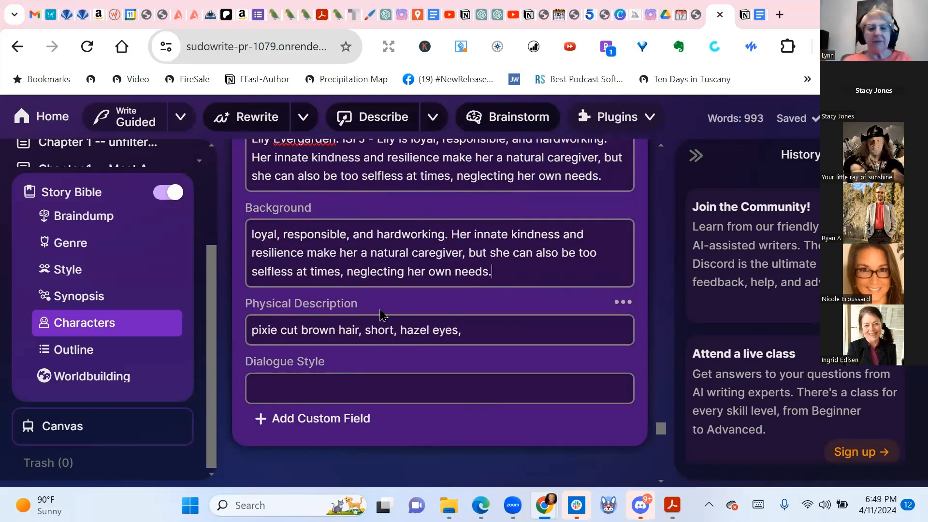
pyautogui.scroll(3, 252, 383)
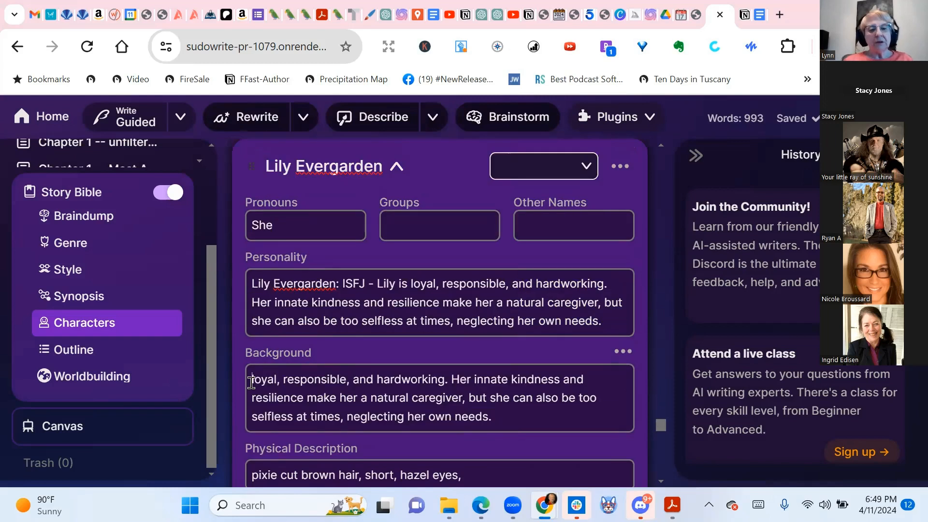
# Insert 'Comes from a poor family. Is very poor.' at the top of Lily's Background
pyautogui.click(252, 383)
pyautogui.press('Return')
pyautogui.press('Return')
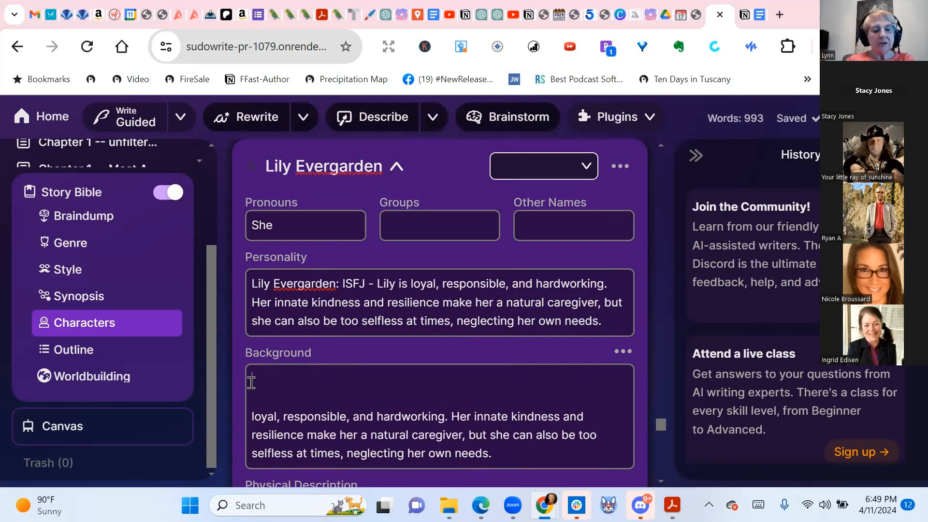
pyautogui.write('Comes fro')
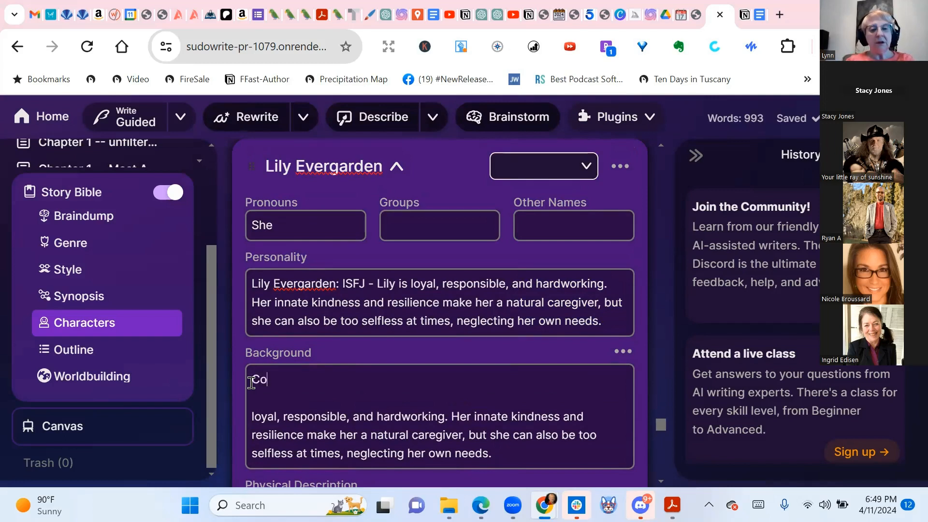
pyautogui.write('p')
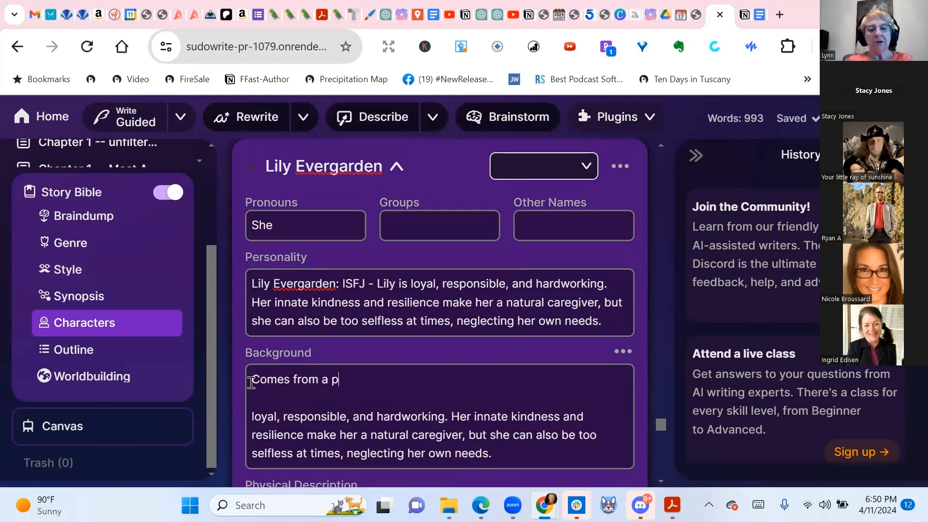
pyautogui.write('oor family.')
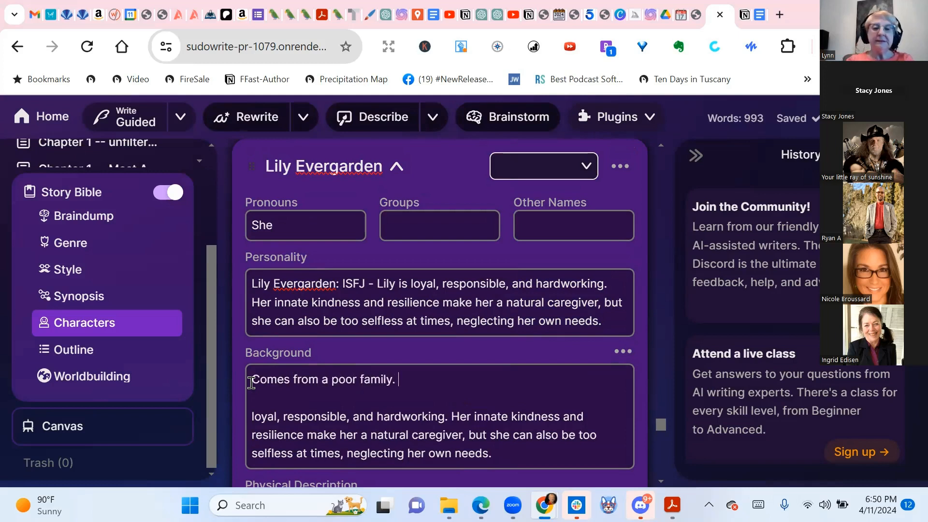
pyautogui.write(' Is very')
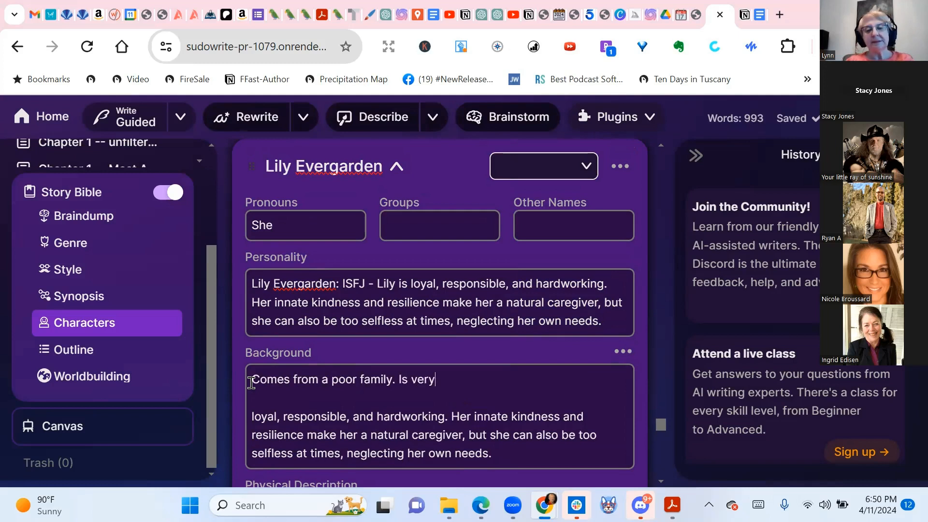
pyautogui.write(' poor')
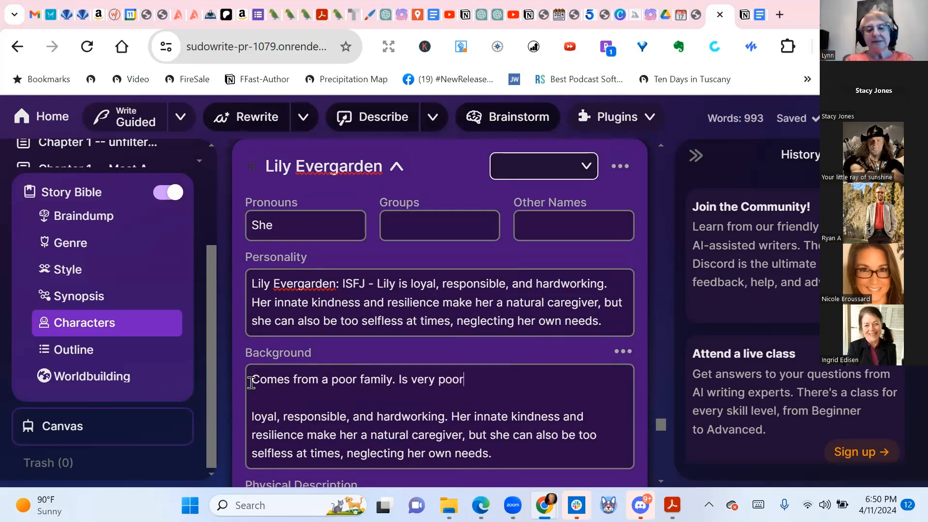
pyautogui.write('.')
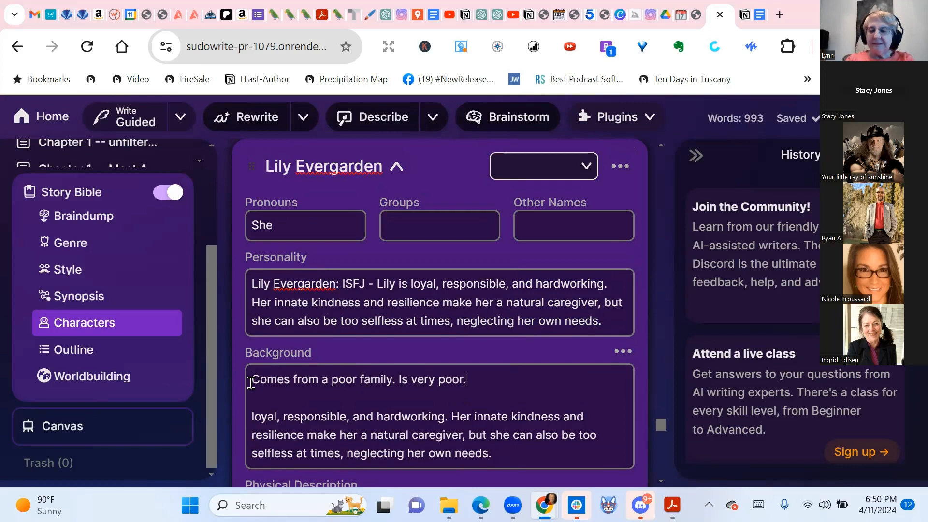
pyautogui.press('Delete')
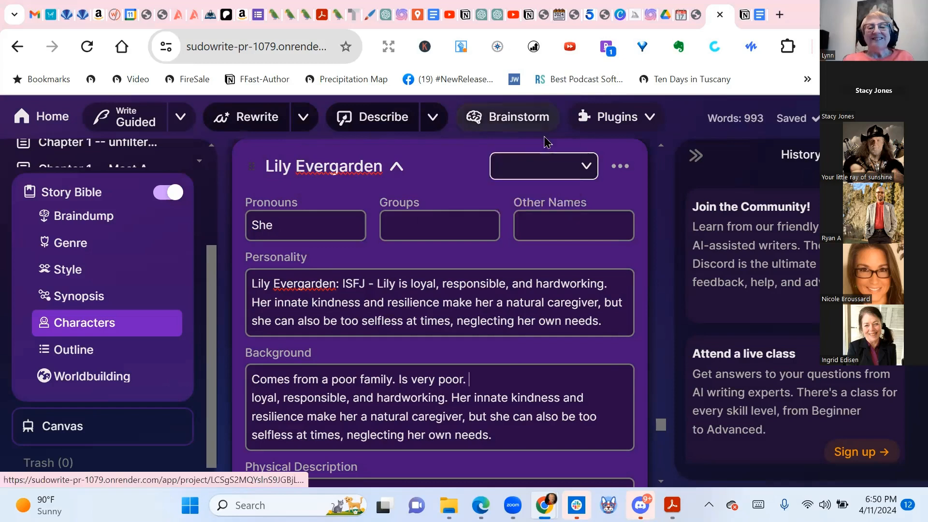
pyautogui.click(587, 169)
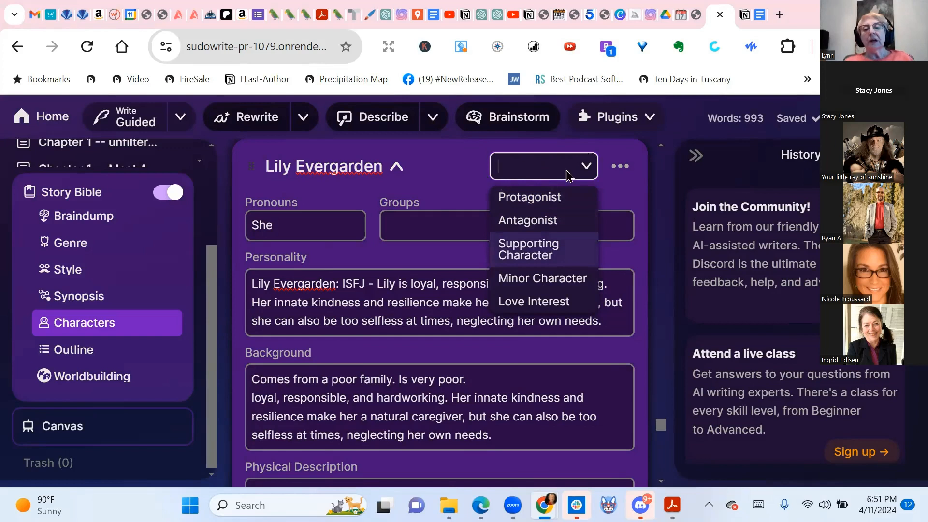
# Set Lily's role to Protagonist and look at the entry's extra options
pyautogui.click(529, 199)
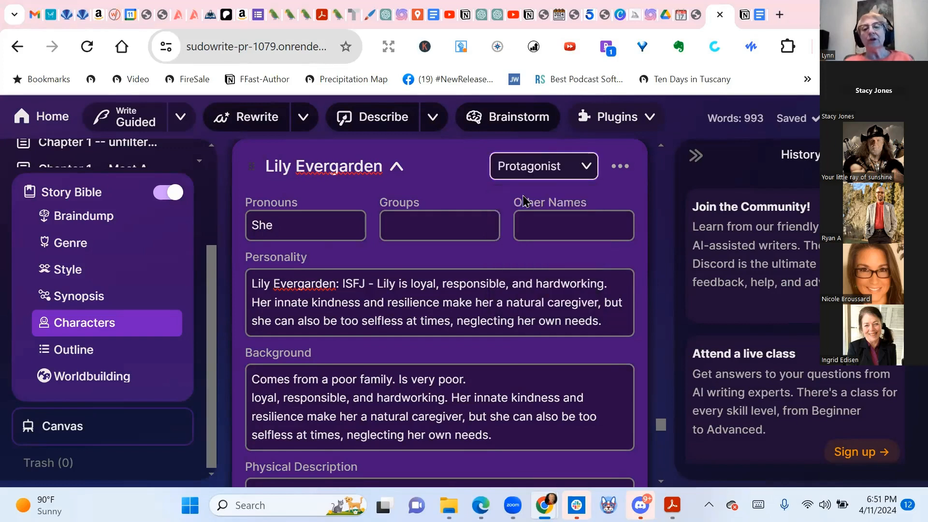
pyautogui.click(621, 168)
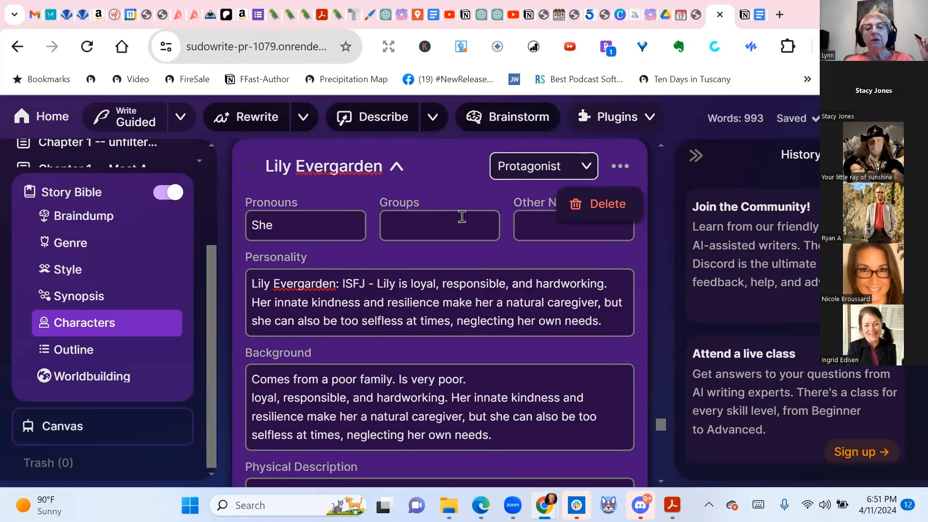
pyautogui.click(584, 168)
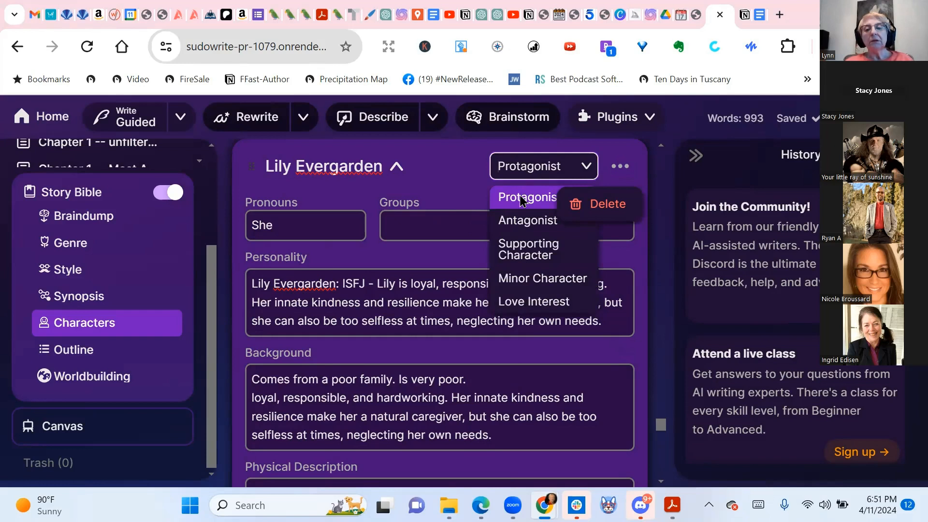
pyautogui.click(572, 170)
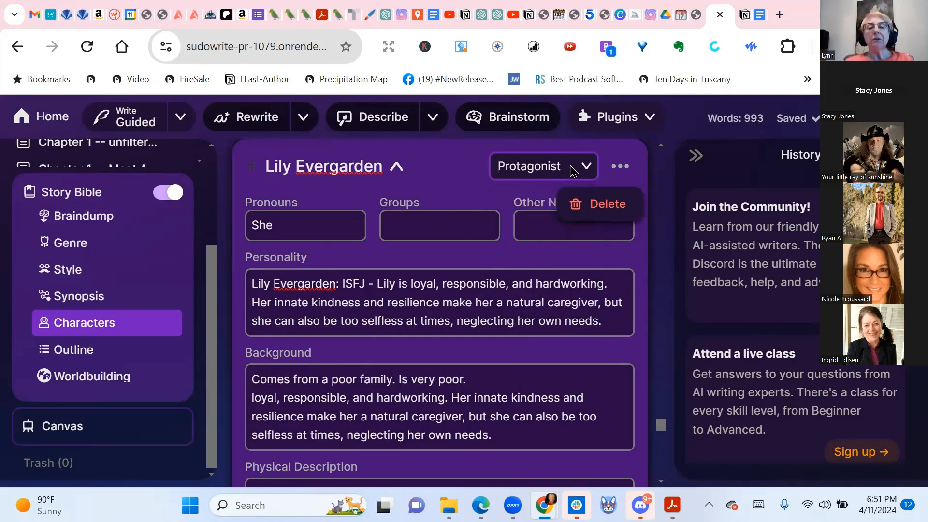
pyautogui.click(573, 170)
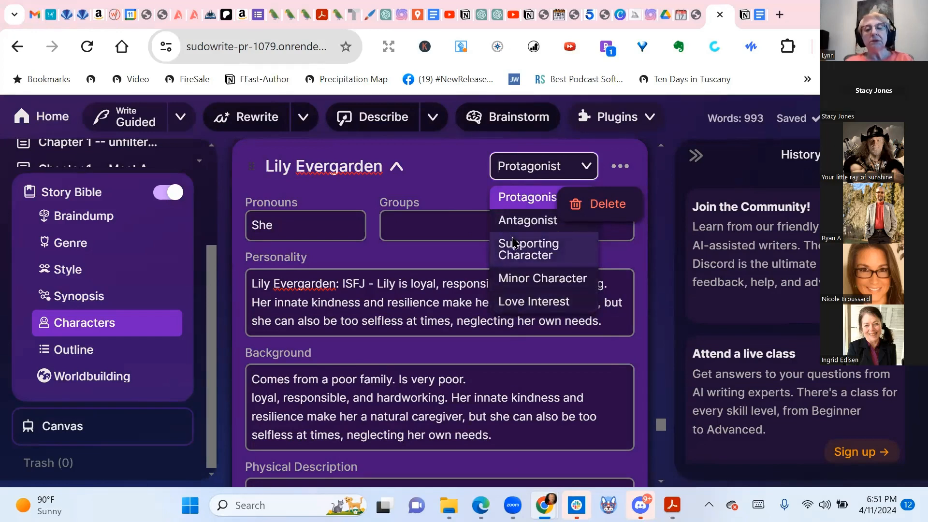
# Create and apply the custom role 'Heroine', fixing the earlier 'Herione' misspelling
pyautogui.click(508, 198)
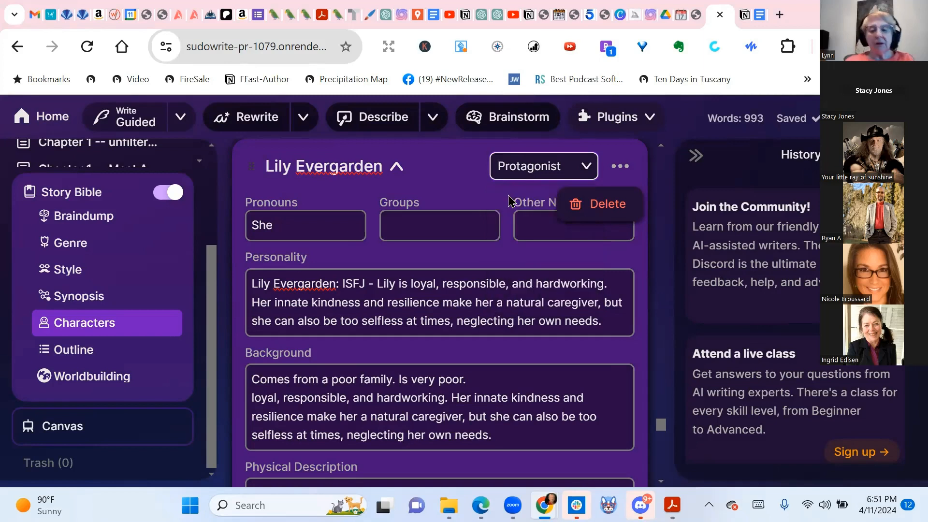
pyautogui.write('Herione')
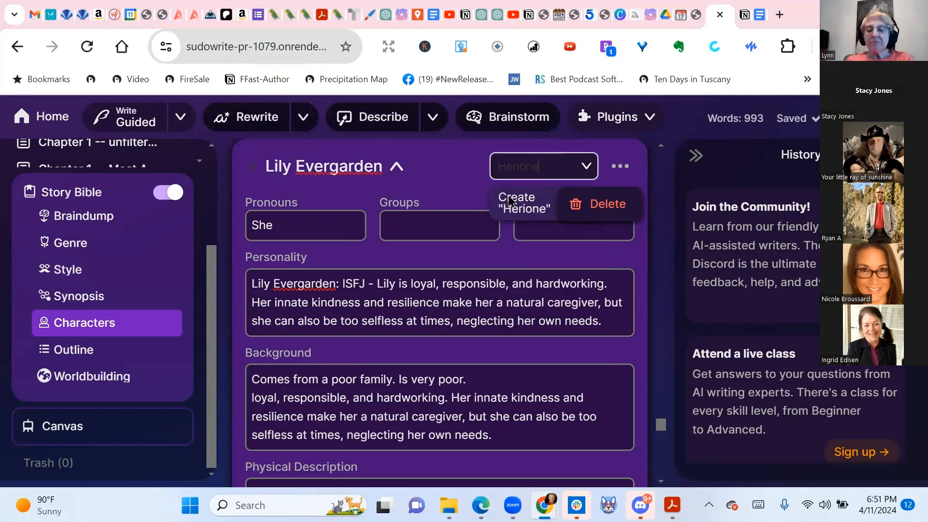
pyautogui.click(511, 201)
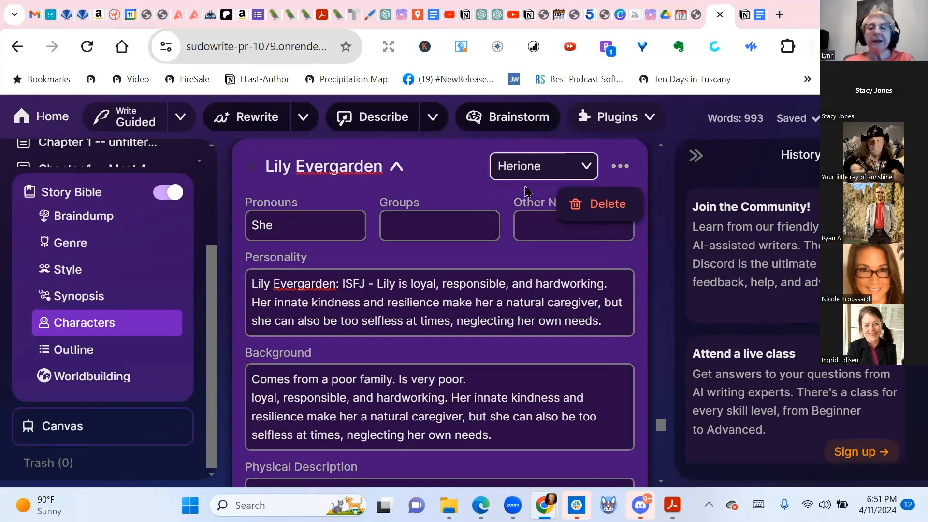
pyautogui.click(551, 168)
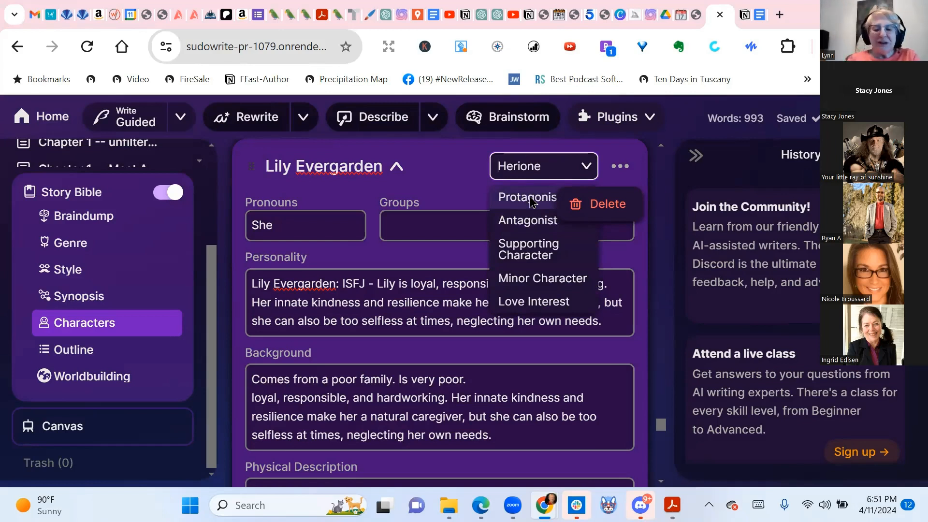
pyautogui.write('Heroine')
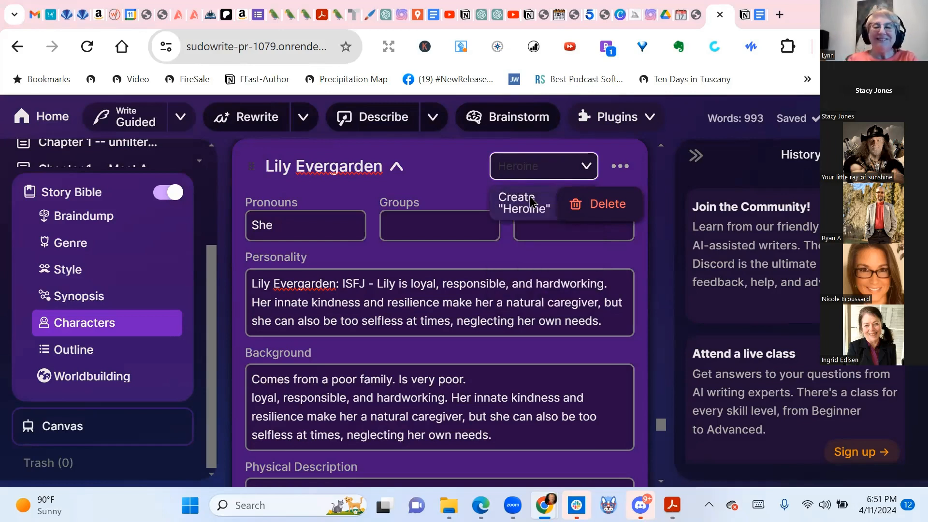
pyautogui.click(531, 202)
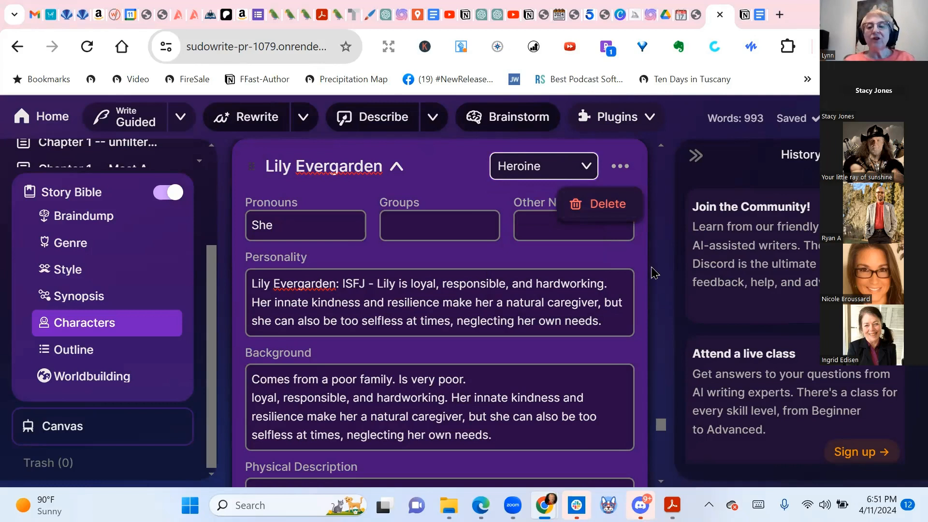
pyautogui.scroll(-2, 653, 270)
pyautogui.scroll(2, 652, 270)
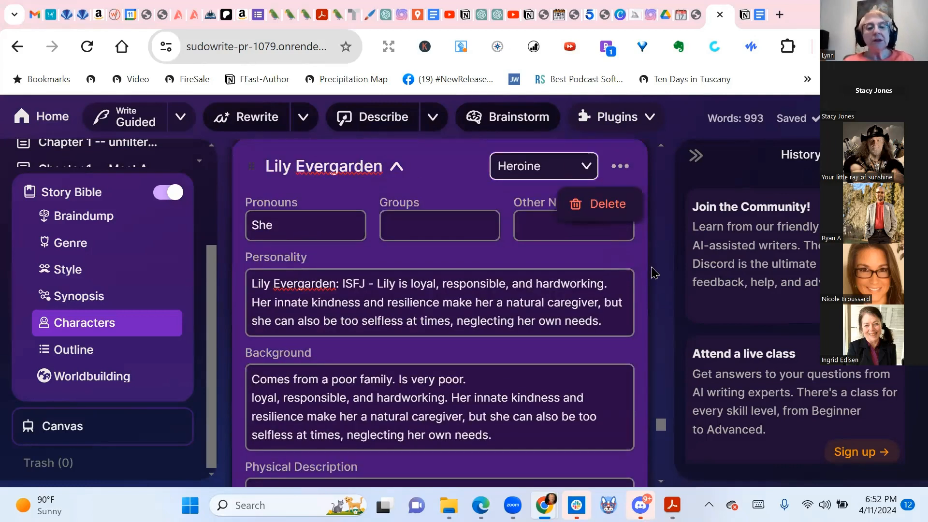
pyautogui.click(626, 170)
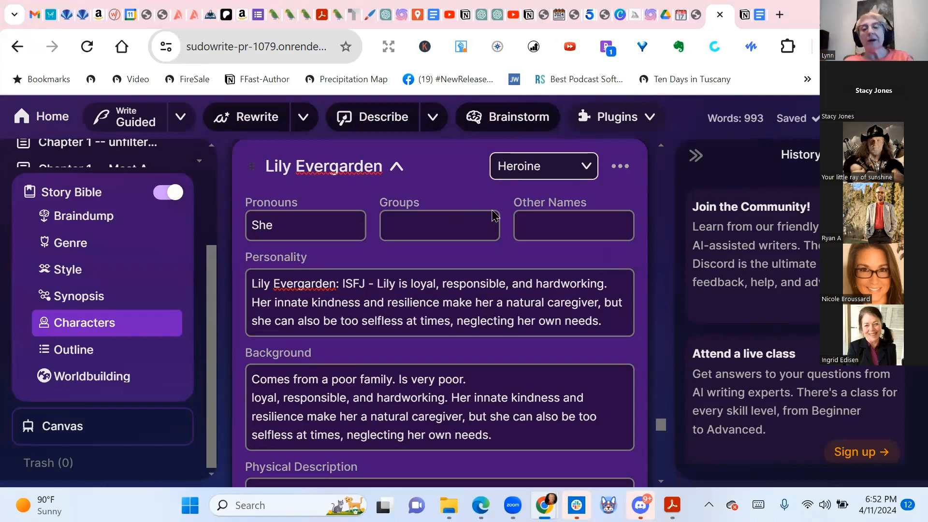
pyautogui.click(456, 222)
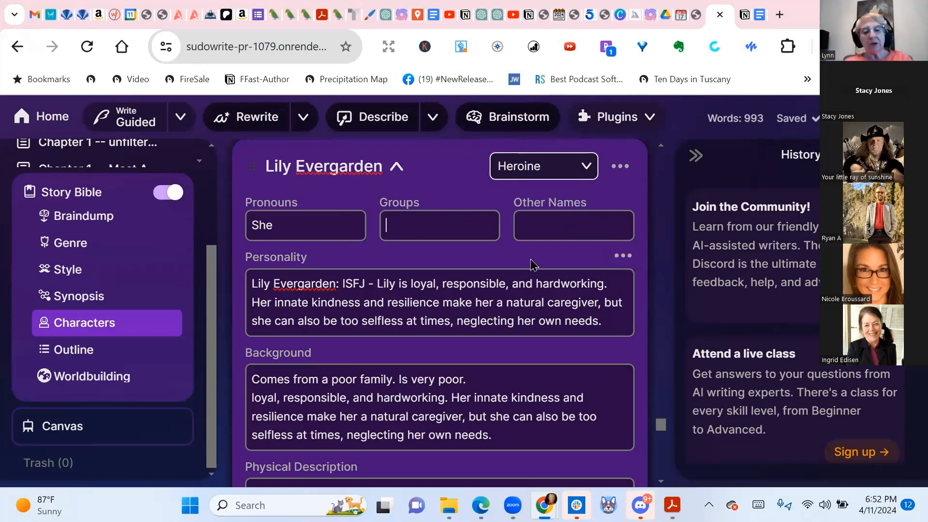
# Add a custom field labelled 'Myers-Briggs' with the value ISFJ to Lily's entry
pyautogui.scroll(-3, 530, 265)
pyautogui.click(263, 440)
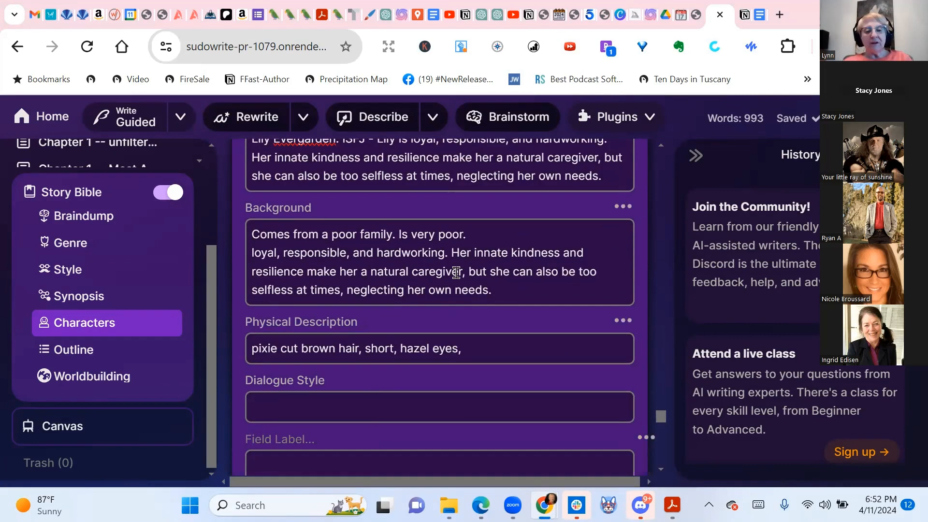
pyautogui.scroll(-3, 456, 273)
pyautogui.write('Myers-B')
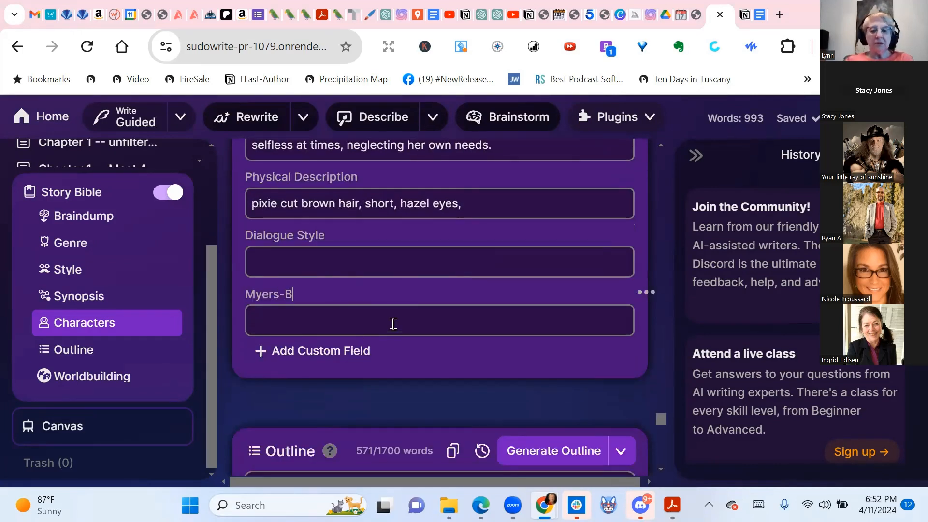
pyautogui.write('riggs')
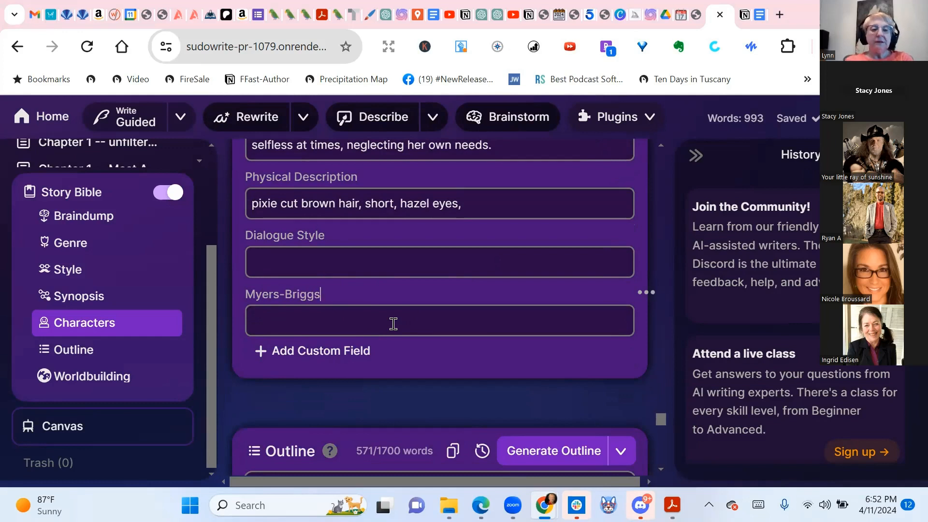
pyautogui.click(394, 324)
pyautogui.scroll(6, 394, 323)
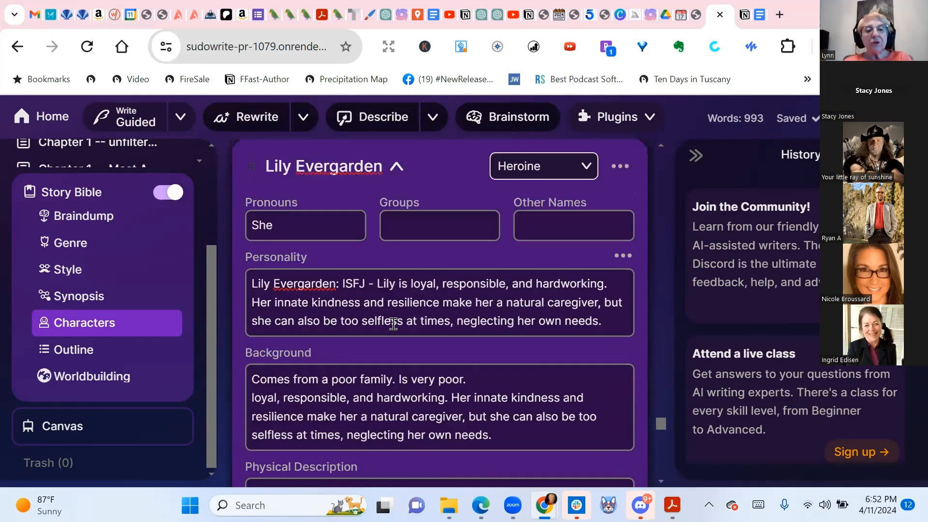
pyautogui.scroll(-6, 394, 324)
pyautogui.write('ISFJ')
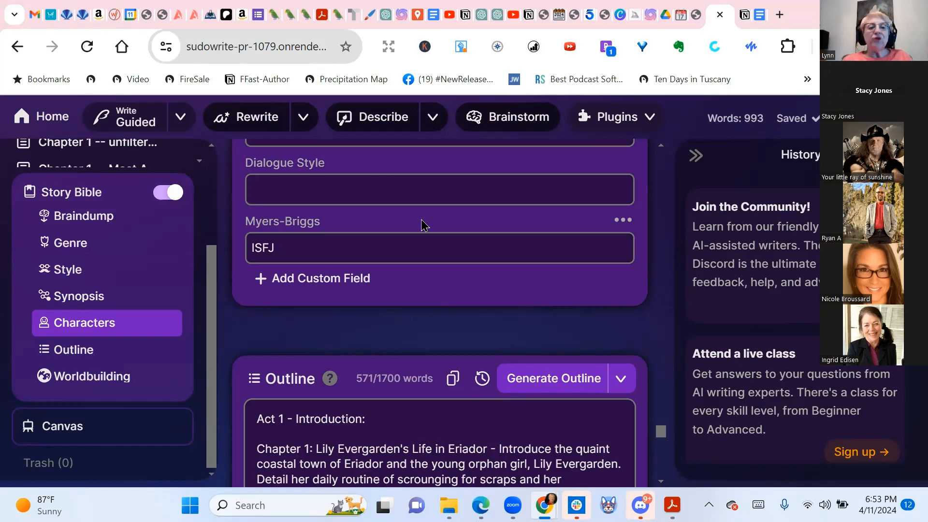
pyautogui.scroll(1, 423, 226)
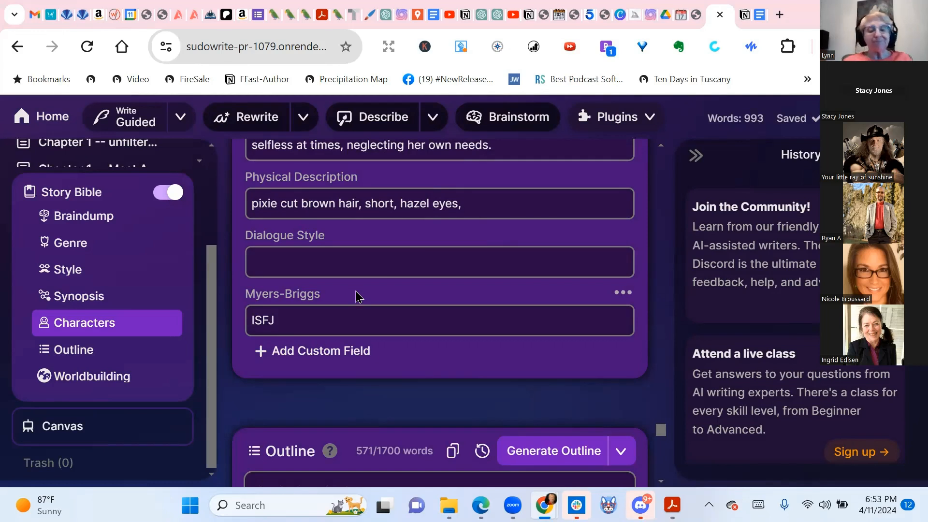
pyautogui.scroll(-3, 358, 296)
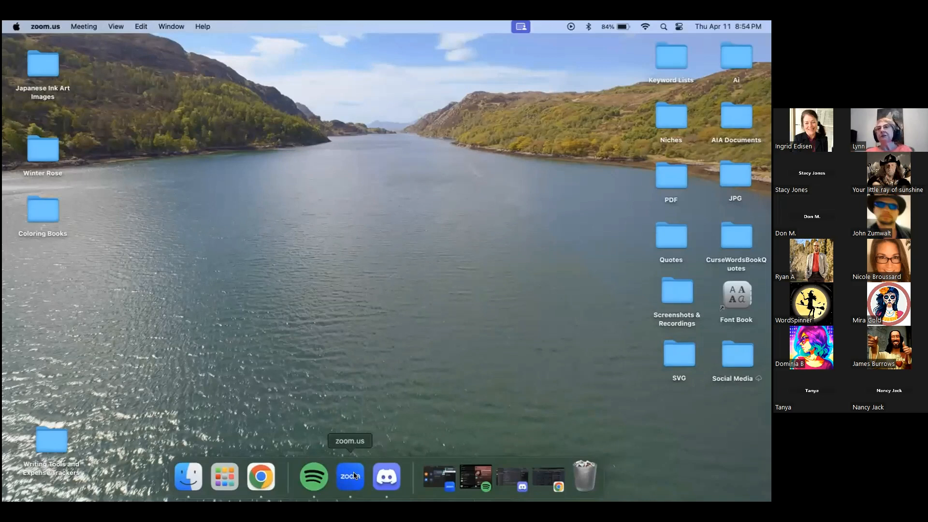
# Reopen the Tangled Series: Book 1 project full-screen and go to the Story Bible's Characters
pyautogui.click(261, 477)
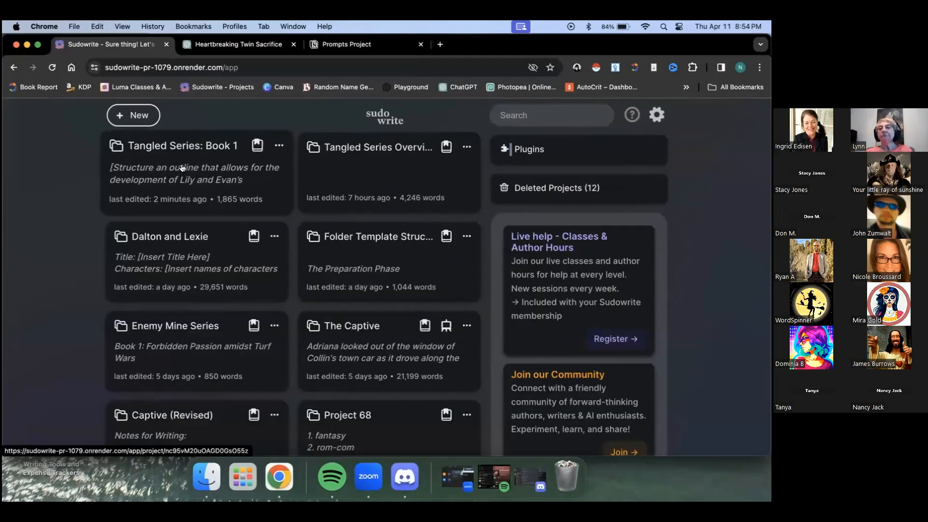
pyautogui.click(182, 168)
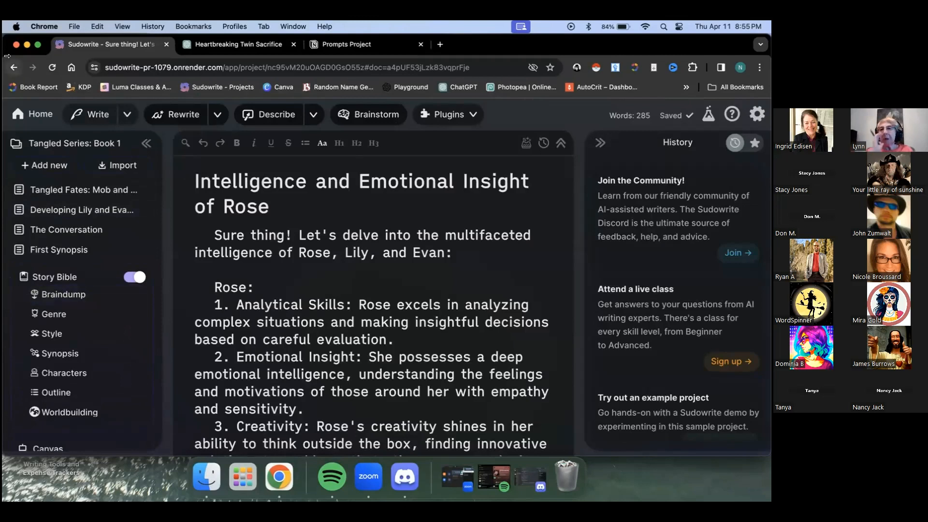
pyautogui.click(37, 44)
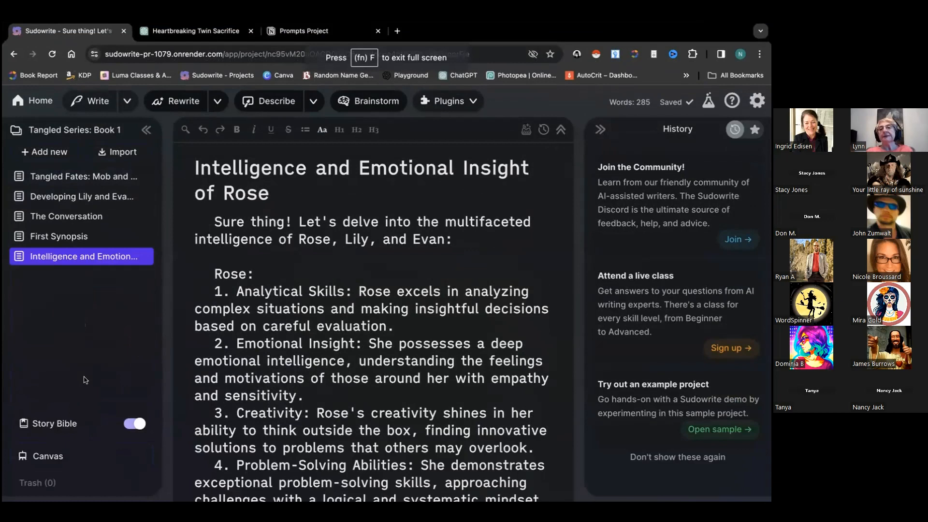
pyautogui.moveTo(148, 410)
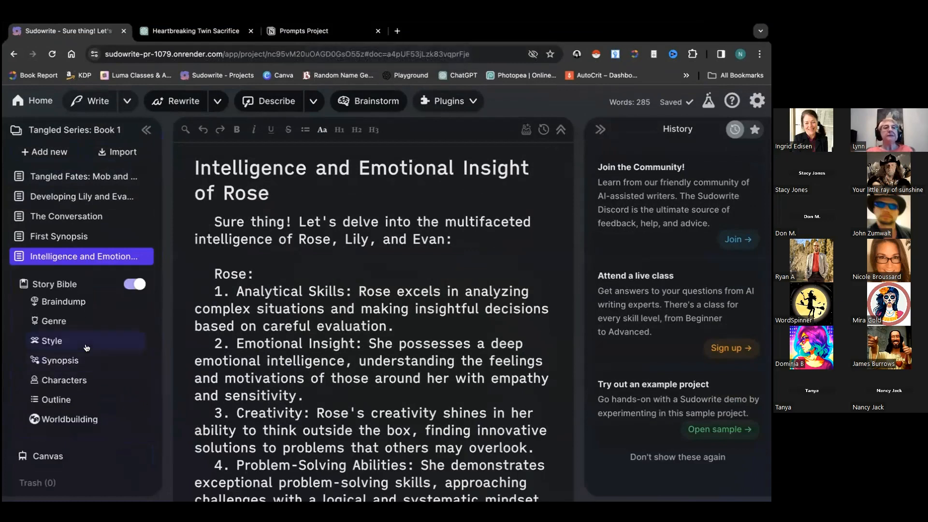
pyautogui.click(73, 385)
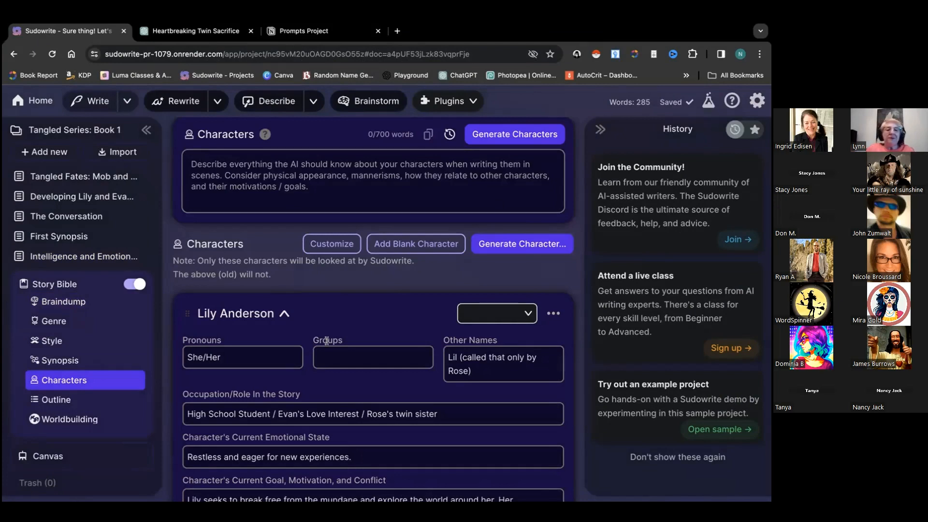
pyautogui.click(755, 102)
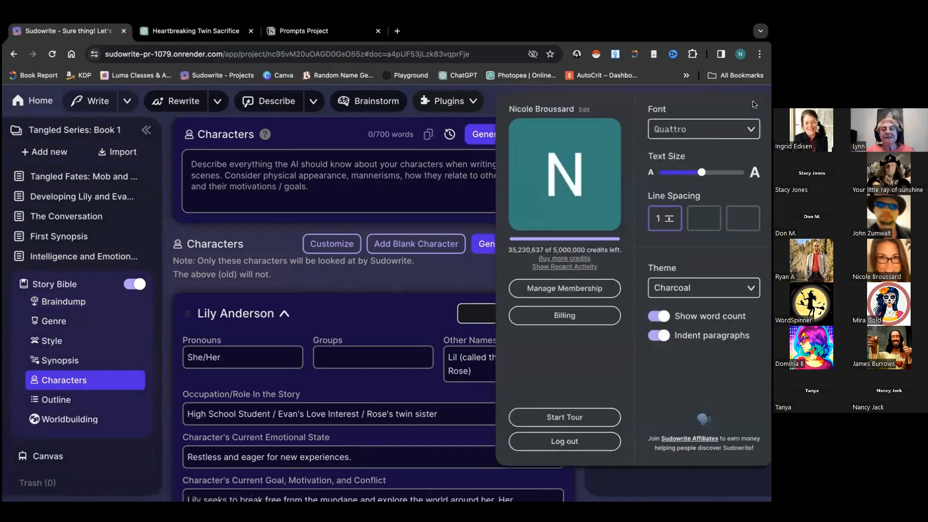
pyautogui.click(551, 267)
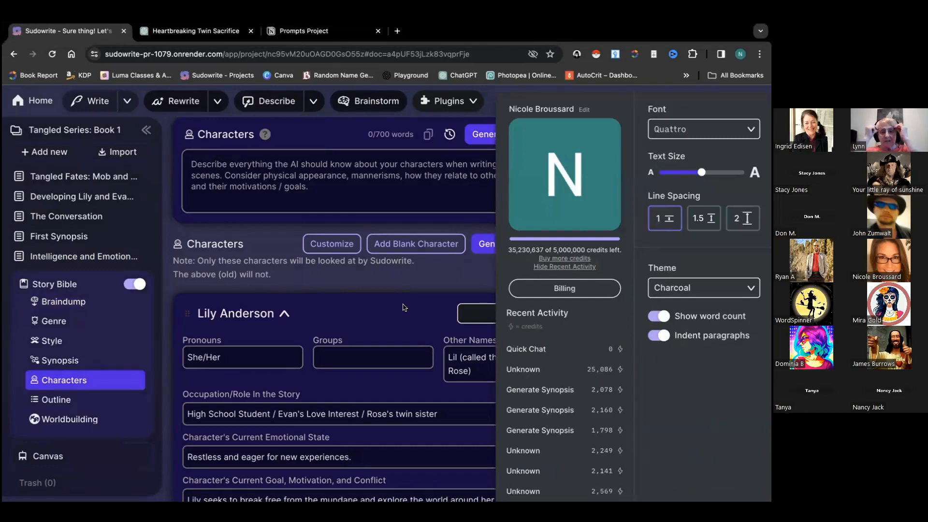
pyautogui.click(405, 282)
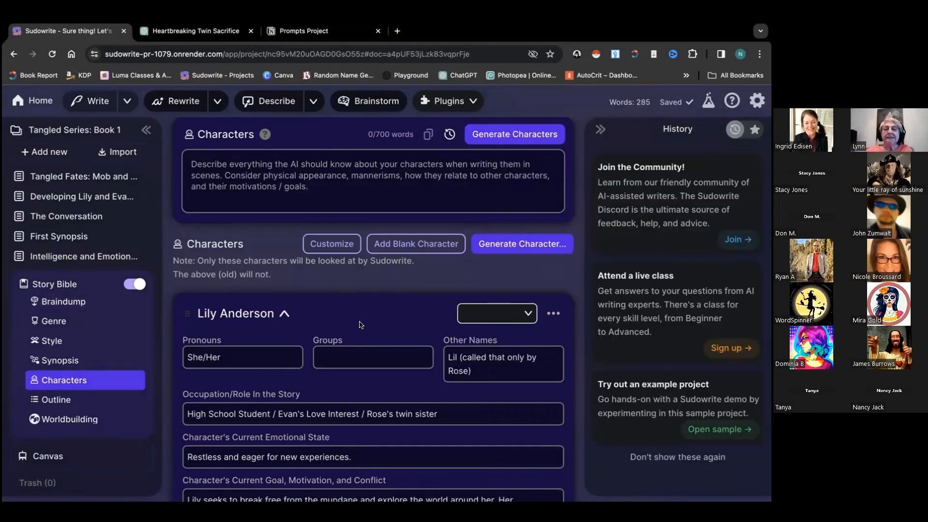
pyautogui.scroll(-3, 359, 321)
pyautogui.scroll(-3, 360, 321)
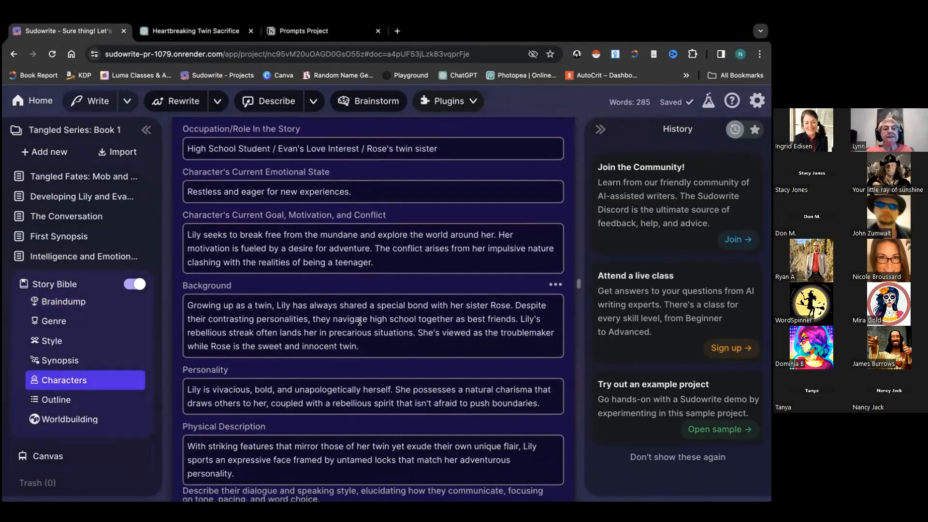
pyautogui.scroll(6, 360, 324)
pyautogui.scroll(1, 359, 324)
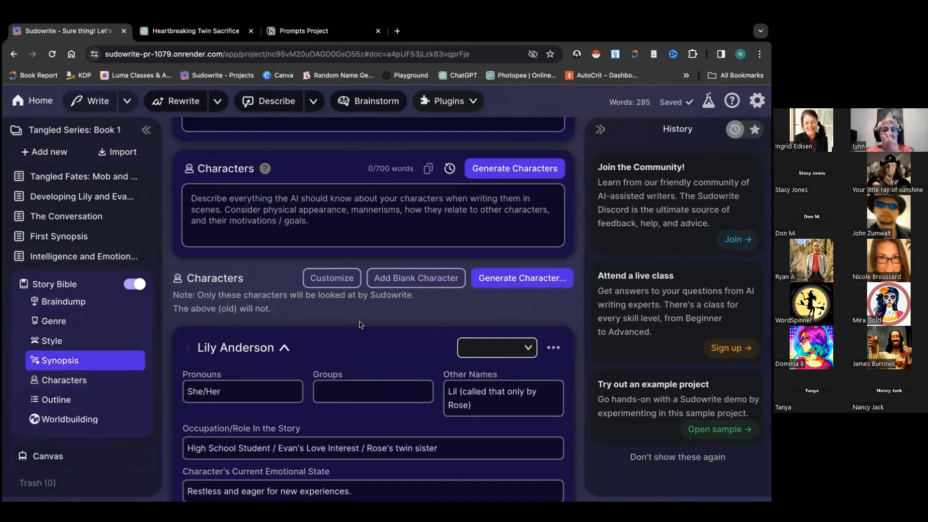
pyautogui.scroll(-15, 360, 325)
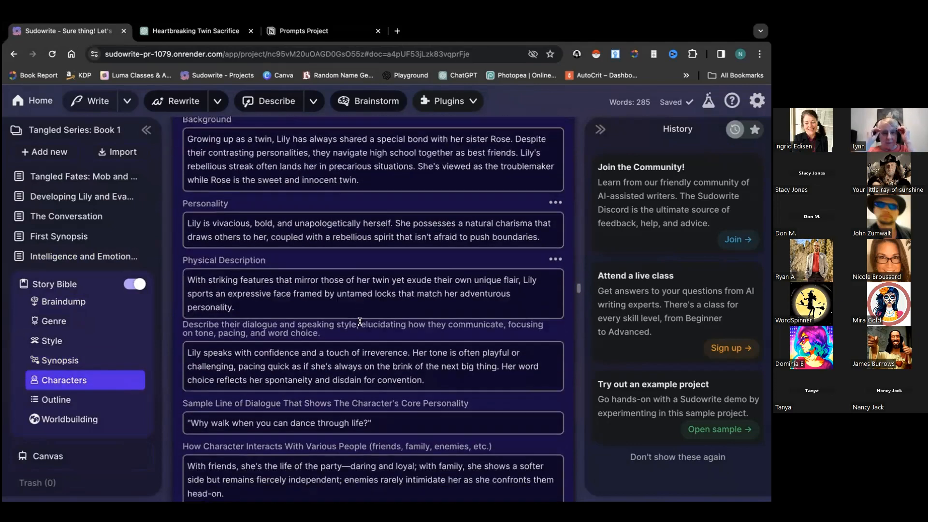
pyautogui.scroll(-4, 360, 321)
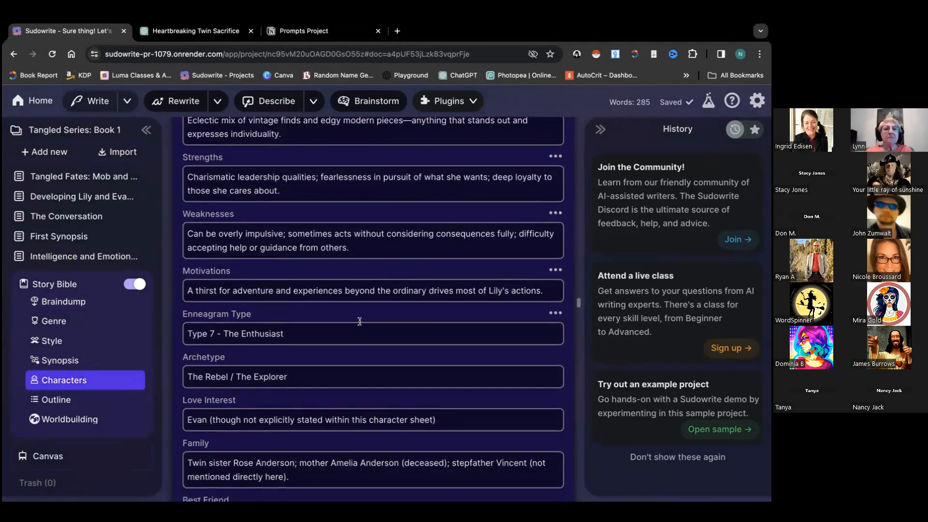
pyautogui.scroll(20, 360, 322)
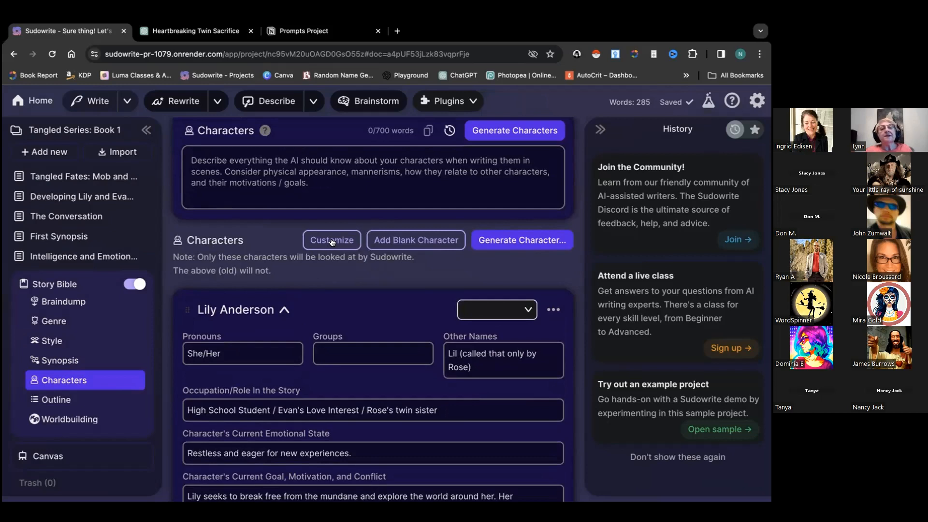
pyautogui.click(332, 240)
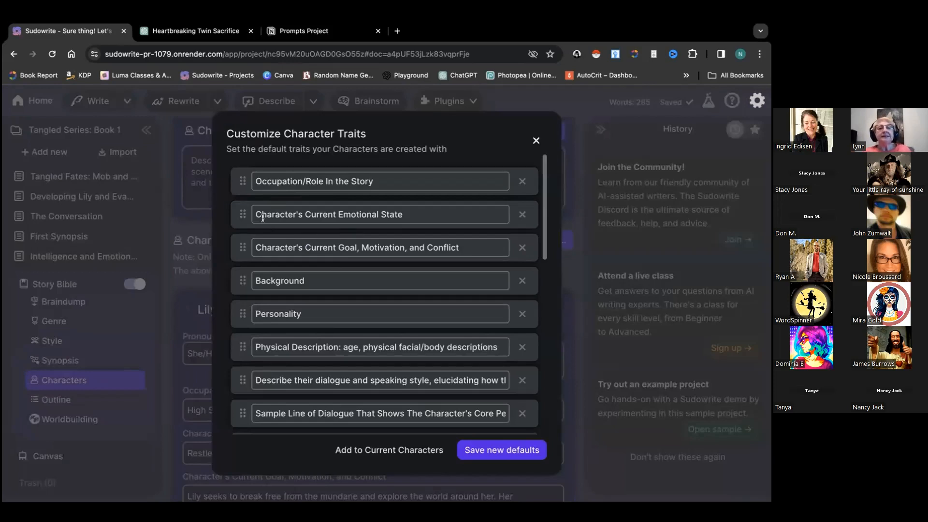
pyautogui.scroll(-10, 268, 334)
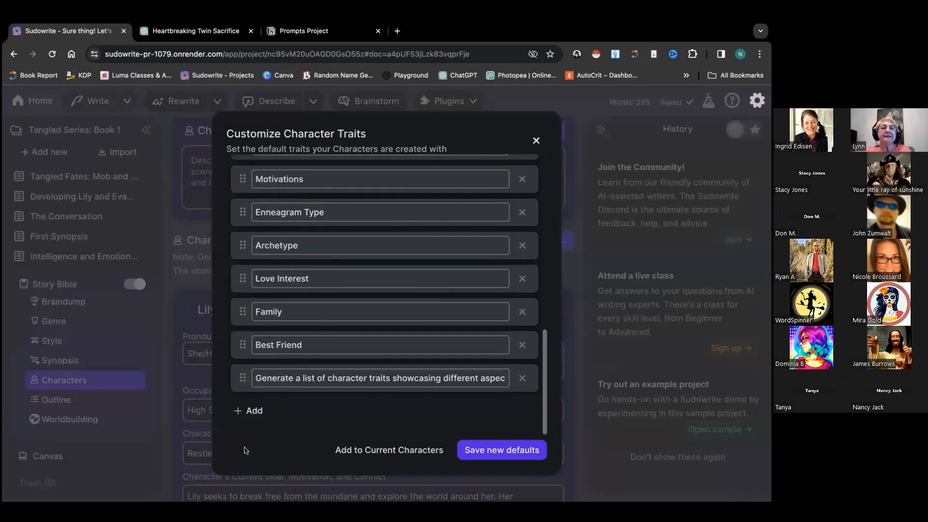
pyautogui.scroll(8, 261, 362)
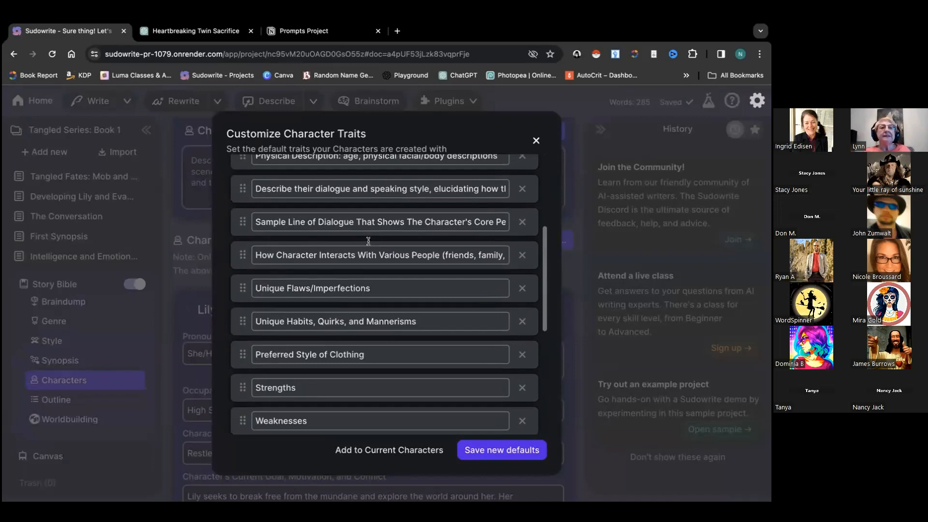
pyautogui.scroll(-4, 323, 257)
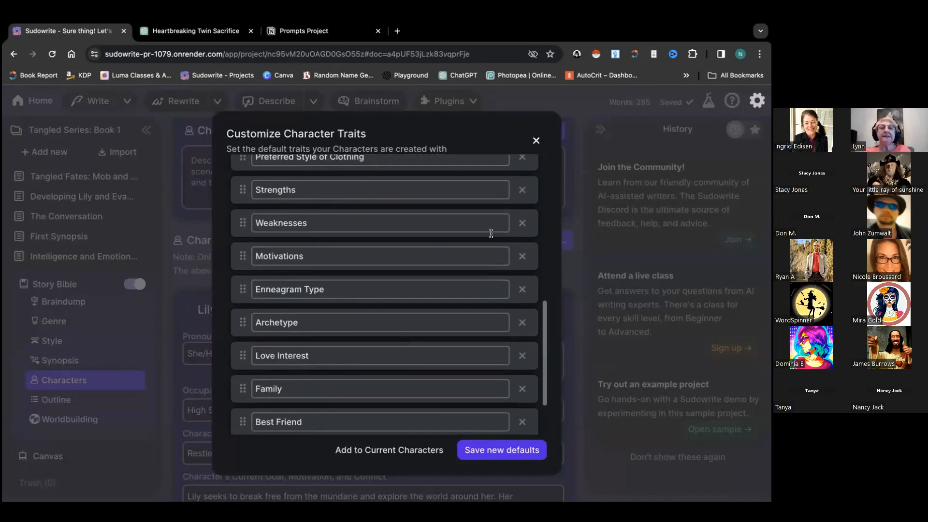
pyautogui.scroll(-2, 417, 289)
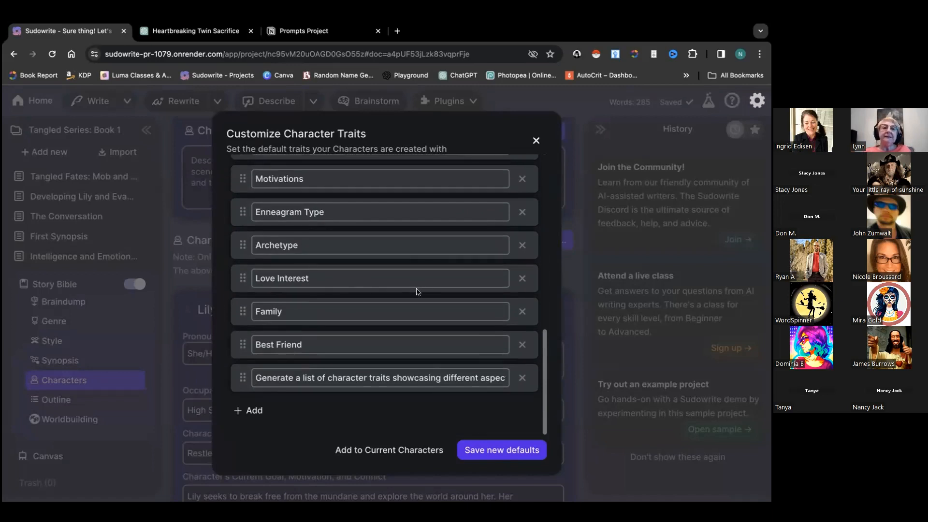
pyautogui.scroll(5, 418, 291)
pyautogui.click(536, 141)
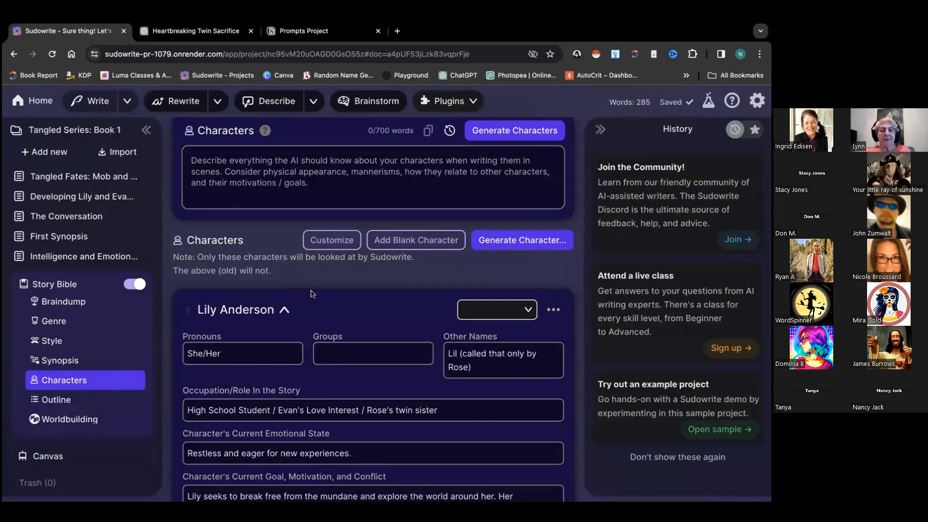
pyautogui.scroll(6, 493, 278)
pyautogui.scroll(2, 493, 278)
pyautogui.scroll(-9, 493, 278)
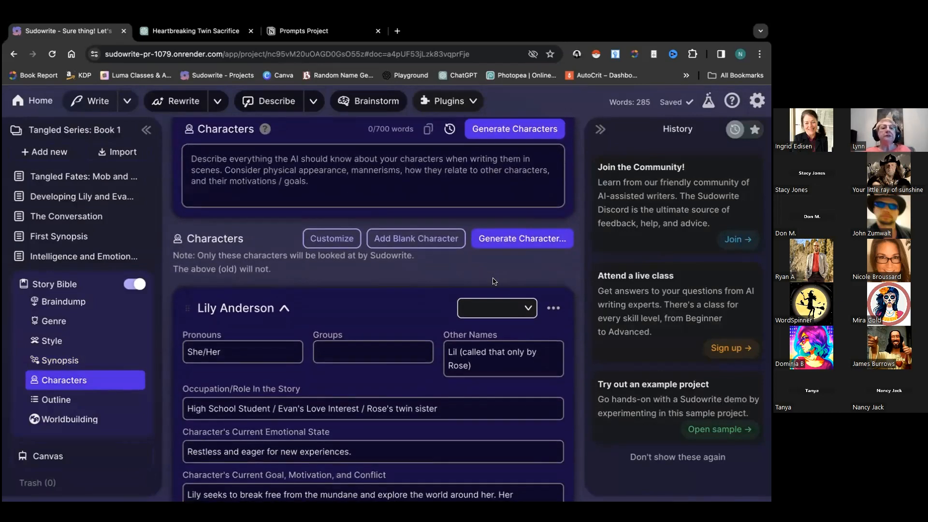
pyautogui.click(31, 100)
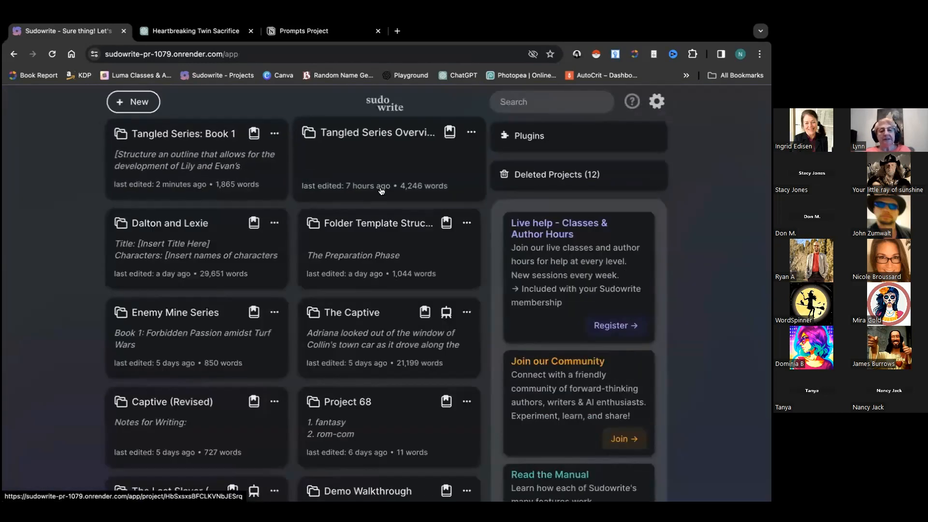
pyautogui.click(378, 161)
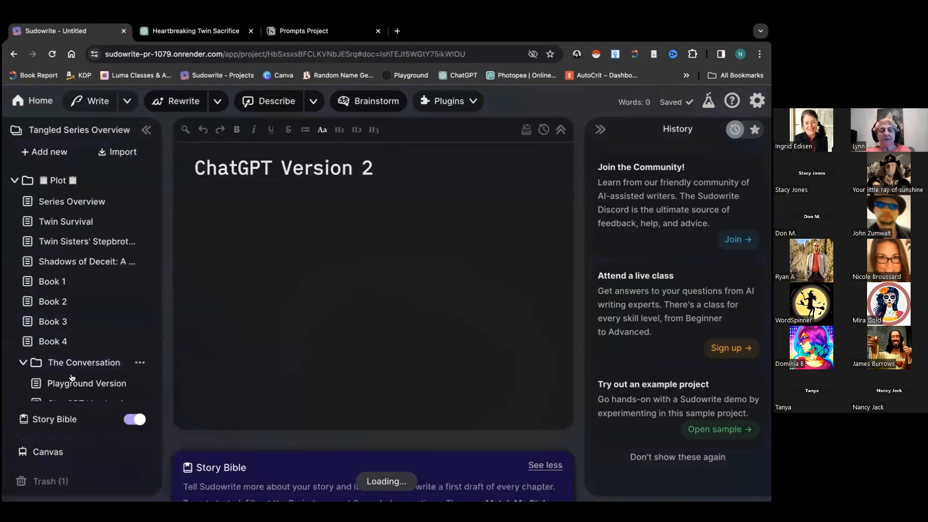
pyautogui.click(77, 376)
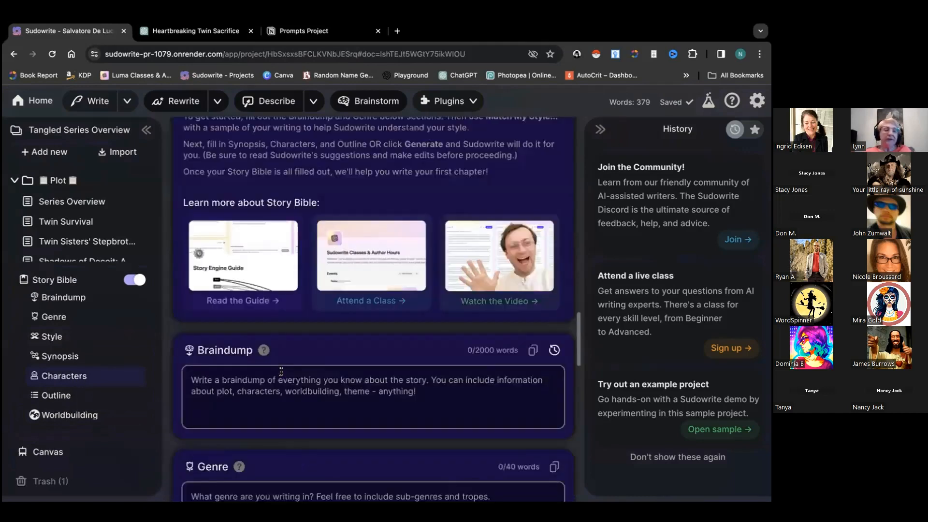
pyautogui.scroll(-5, 513, 268)
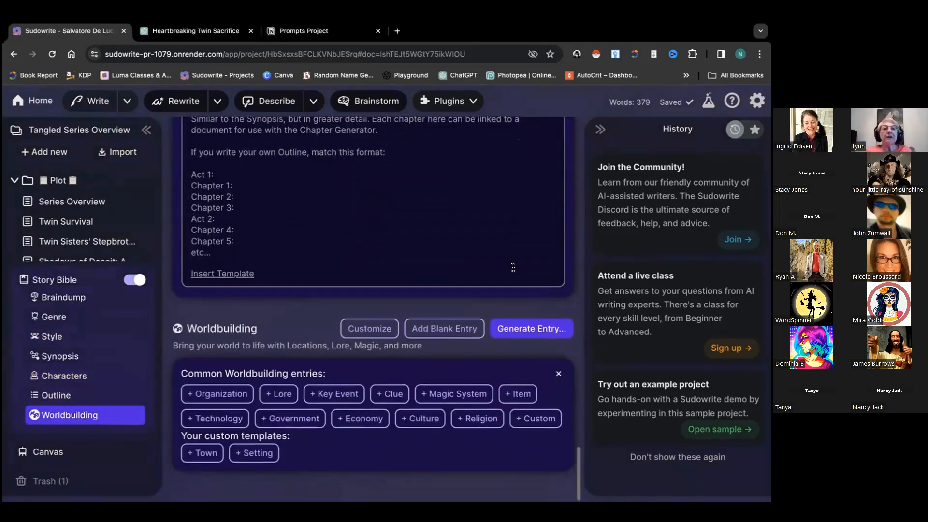
pyautogui.scroll(5, 514, 267)
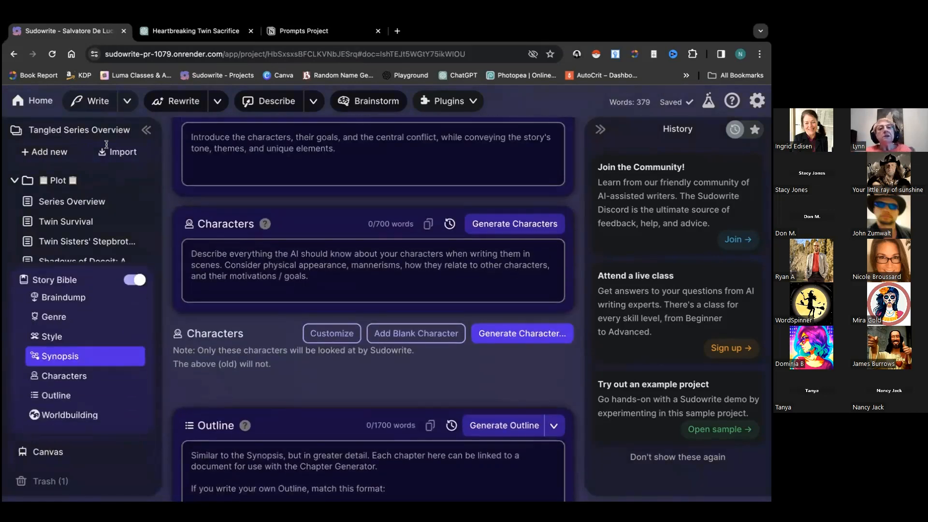
pyautogui.click(29, 108)
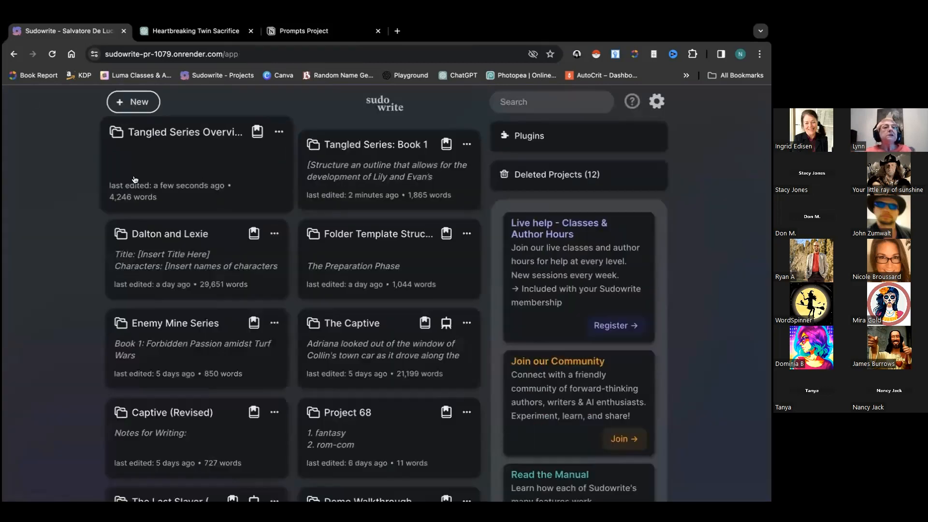
pyautogui.click(367, 168)
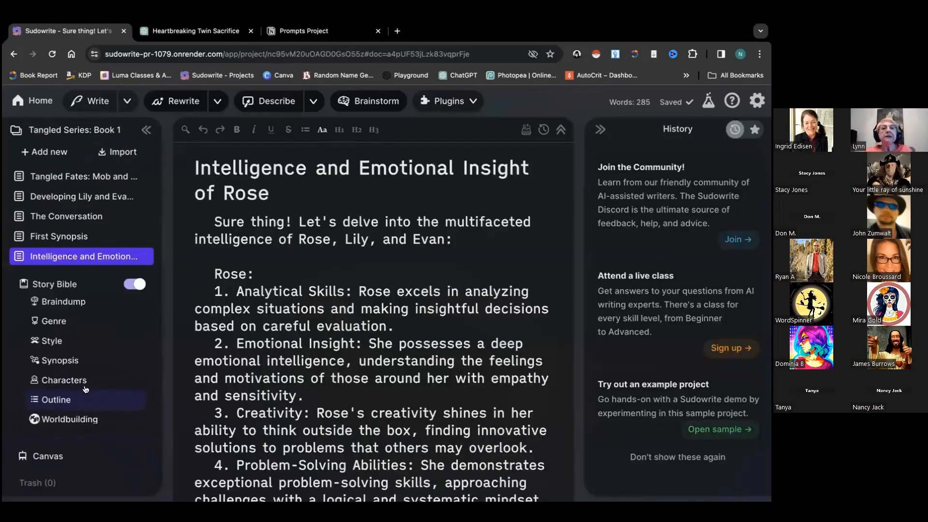
pyautogui.scroll(-10, 316, 359)
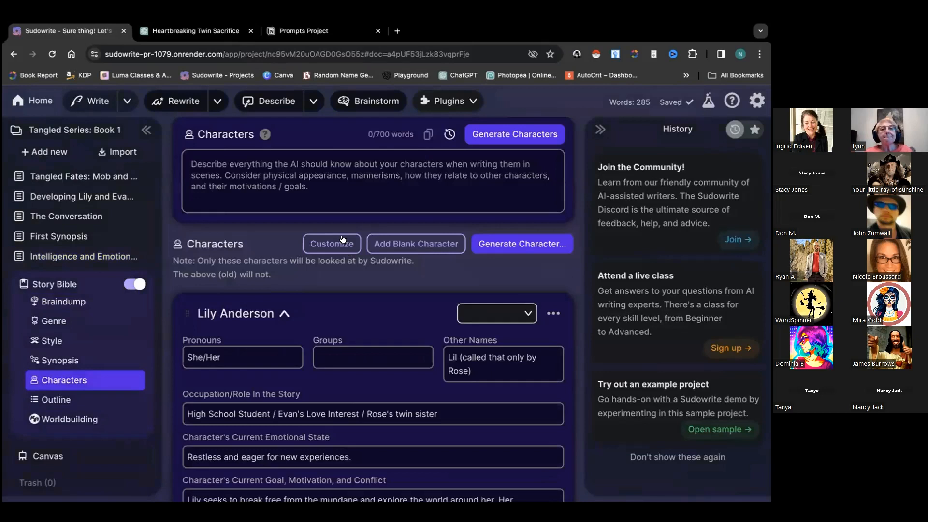
# Apply the customized default trait list, including the intelligence-traits prompt, to current characters
pyautogui.click(342, 241)
pyautogui.scroll(-4, 297, 326)
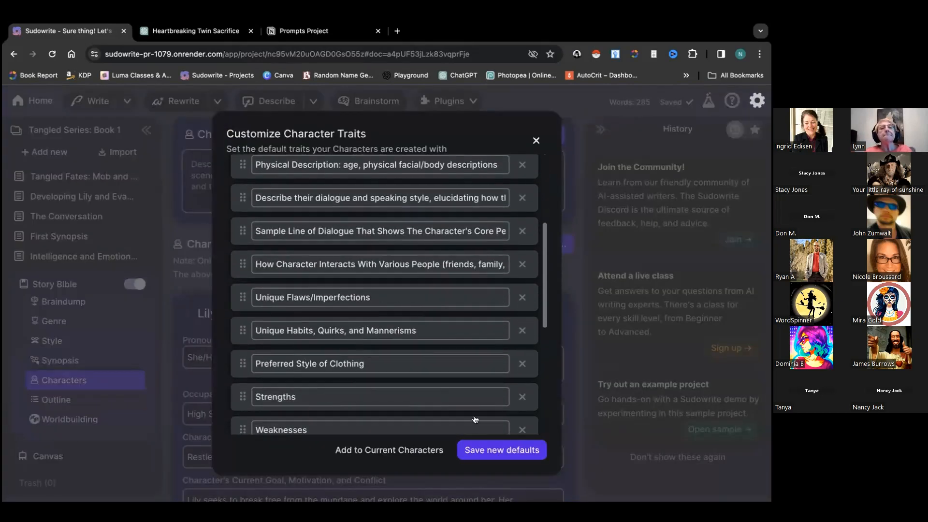
pyautogui.scroll(-6, 469, 378)
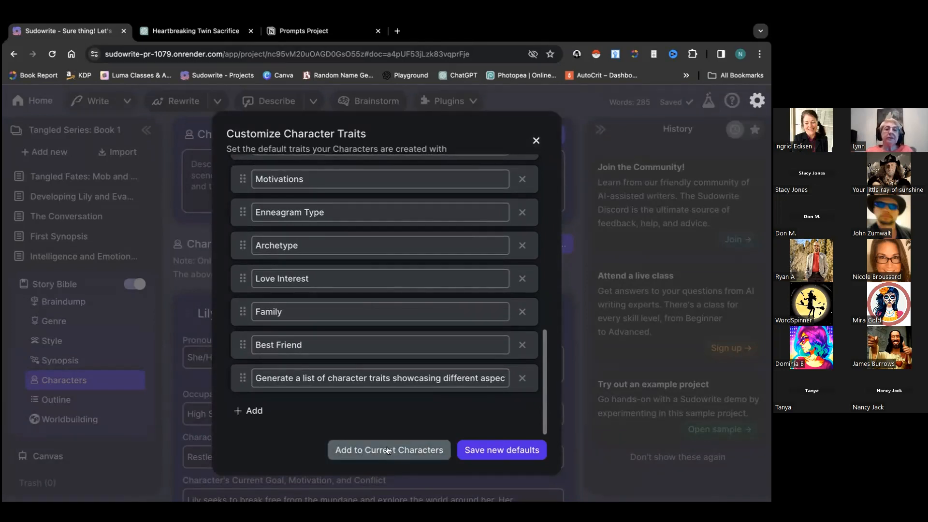
pyautogui.click(536, 140)
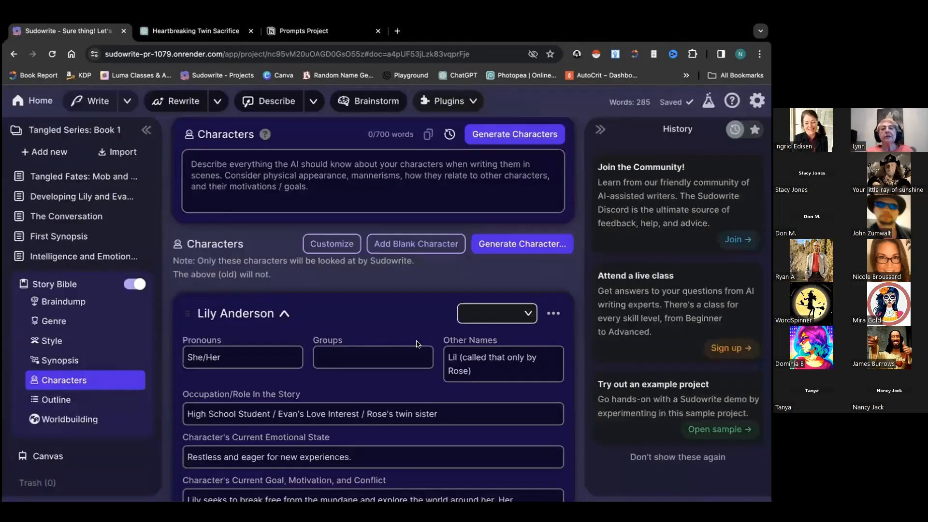
pyautogui.scroll(-10, 417, 345)
pyautogui.scroll(-15, 417, 344)
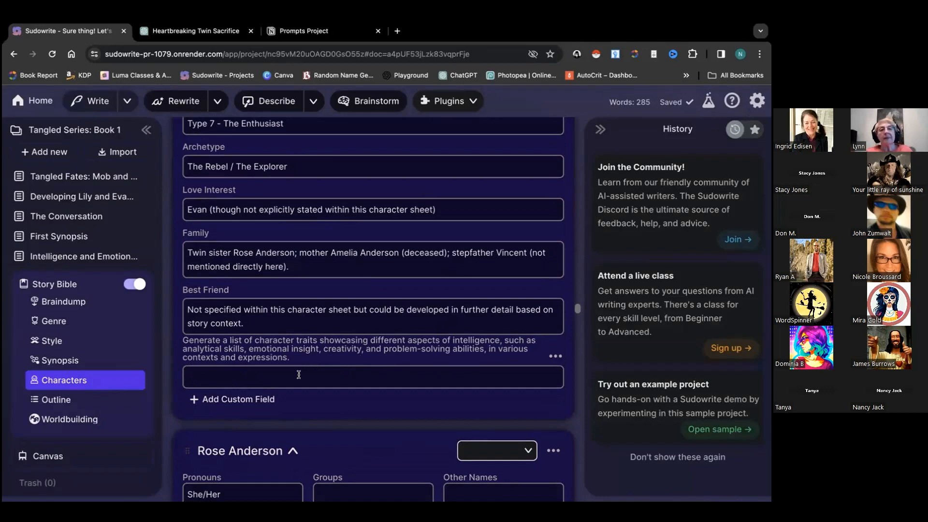
pyautogui.scroll(2, 299, 375)
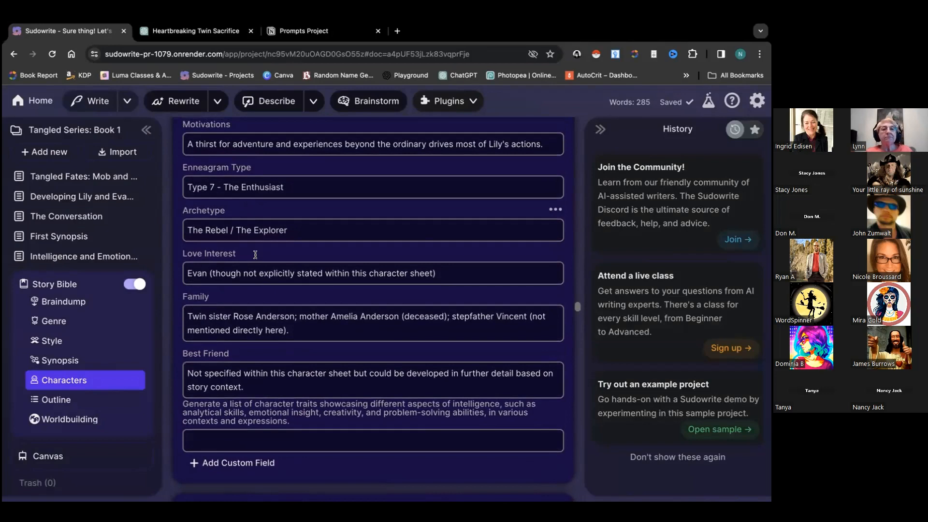
pyautogui.scroll(10, 255, 255)
pyautogui.scroll(6, 252, 231)
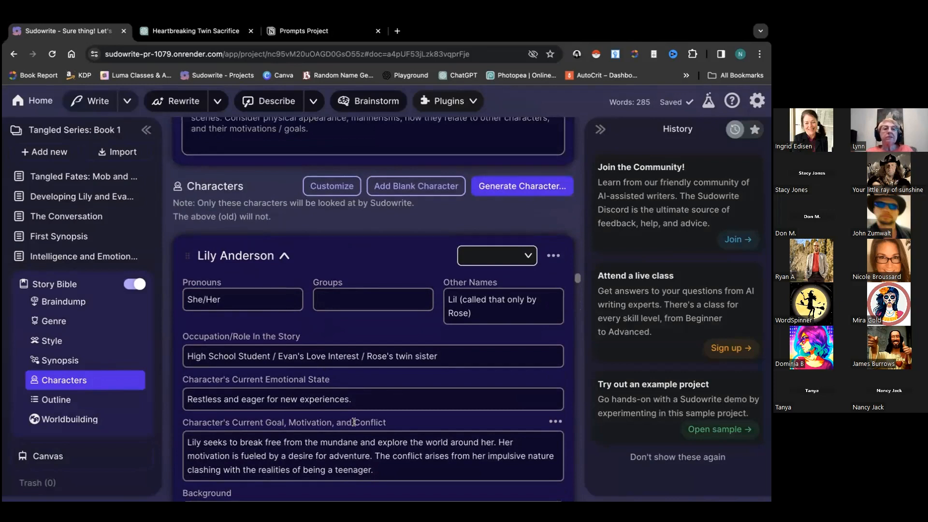
pyautogui.scroll(-1, 354, 423)
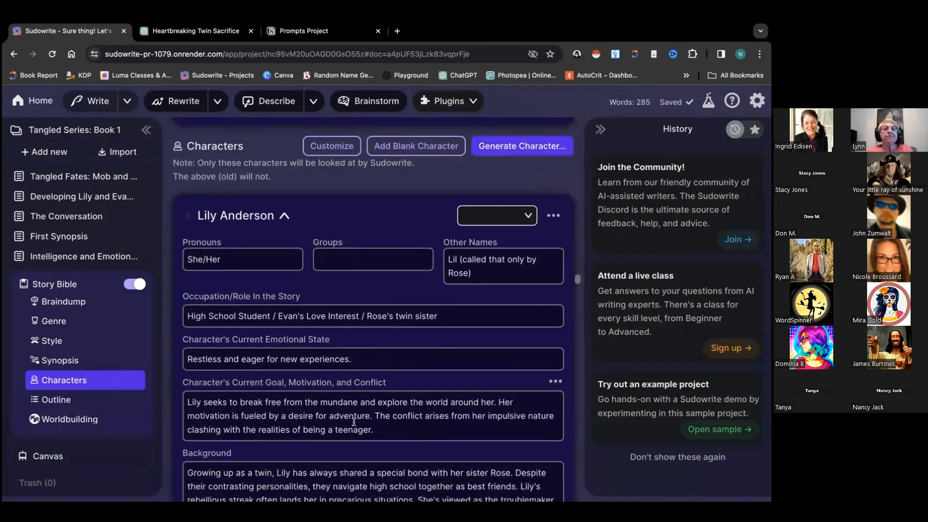
pyautogui.scroll(-1, 354, 422)
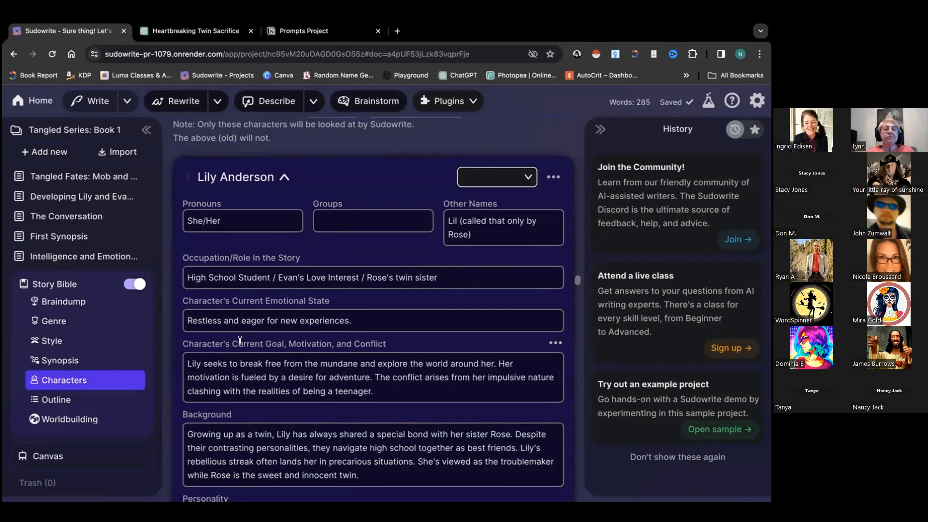
pyautogui.scroll(-2, 186, 342)
pyautogui.scroll(-5, 186, 341)
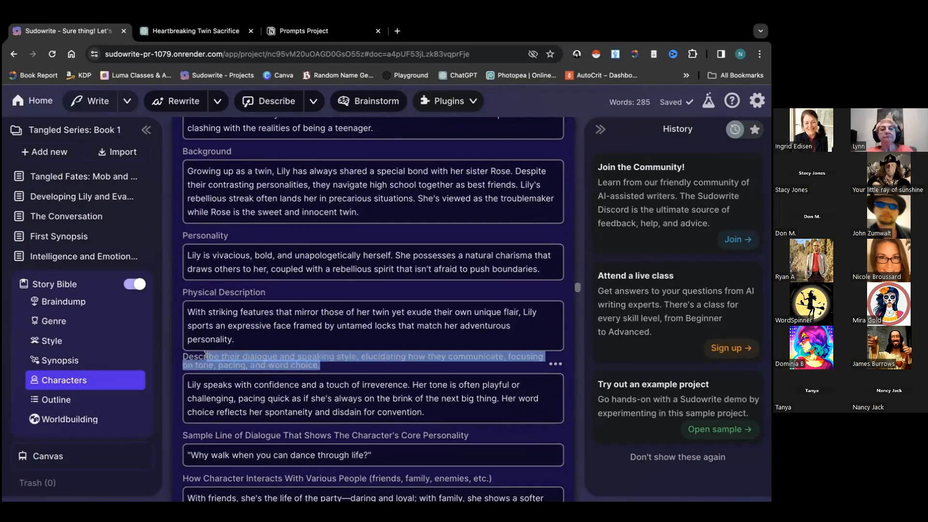
pyautogui.click(333, 360)
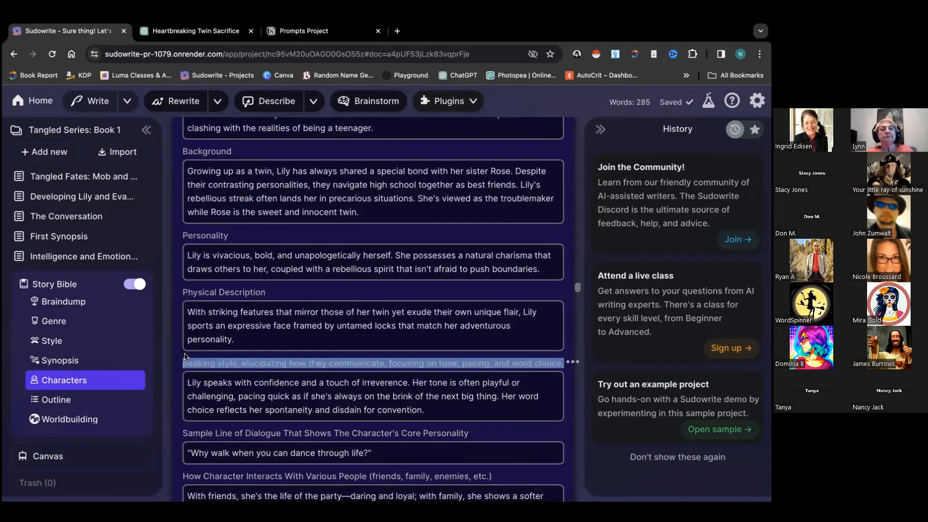
pyautogui.click(312, 396)
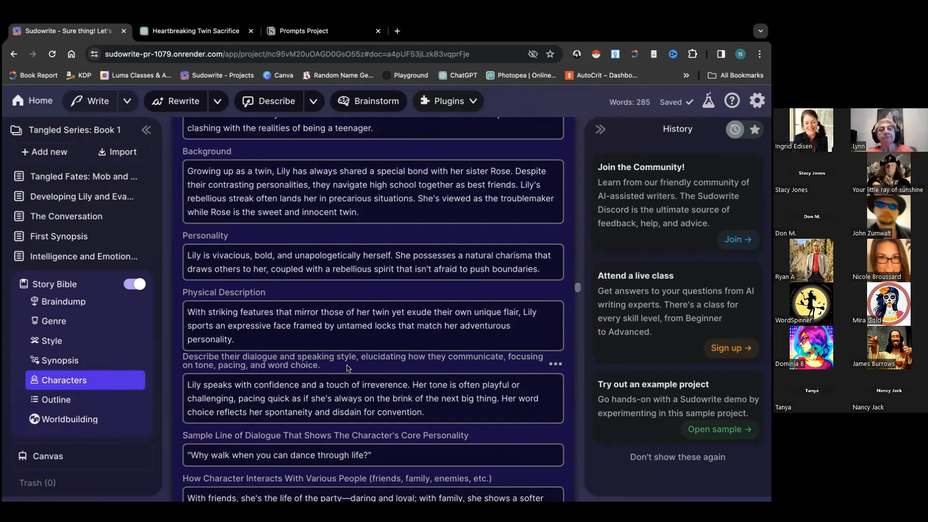
pyautogui.scroll(-2, 353, 372)
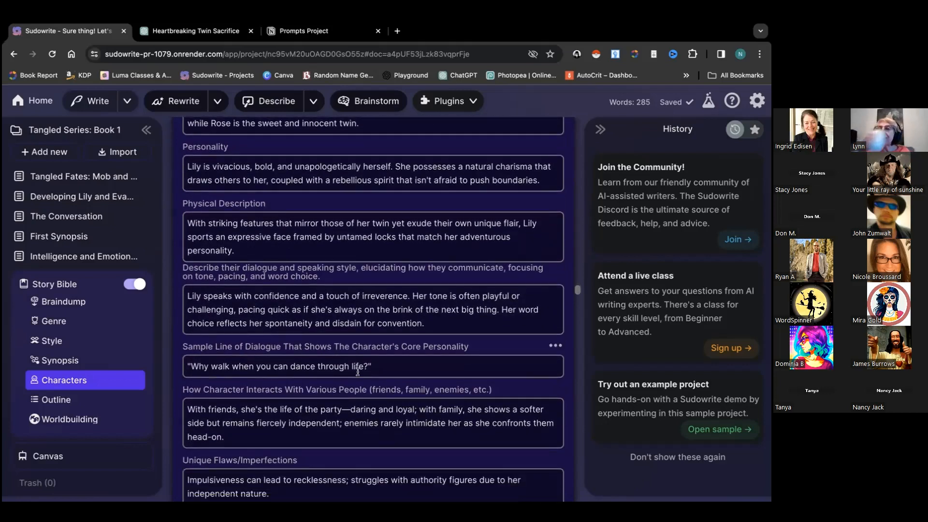
pyautogui.scroll(-5, 358, 373)
pyautogui.scroll(-7, 358, 372)
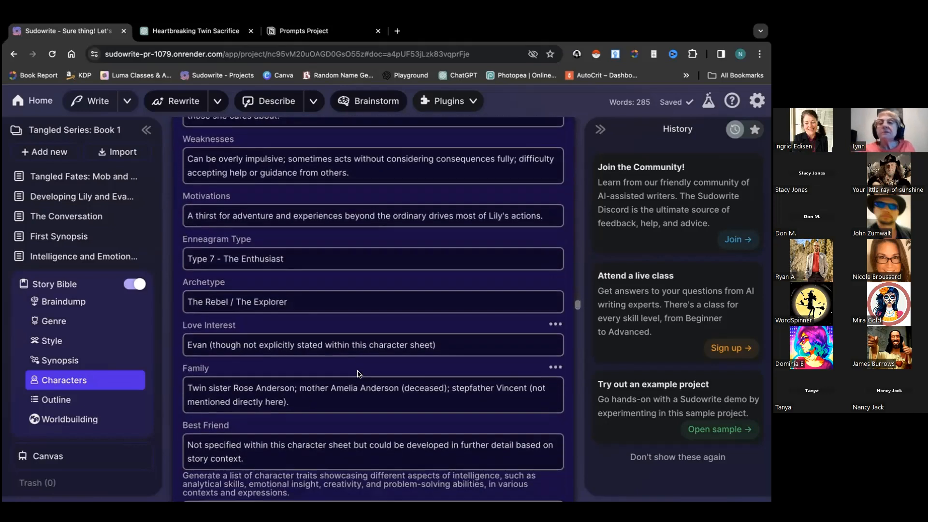
pyautogui.scroll(-2, 338, 377)
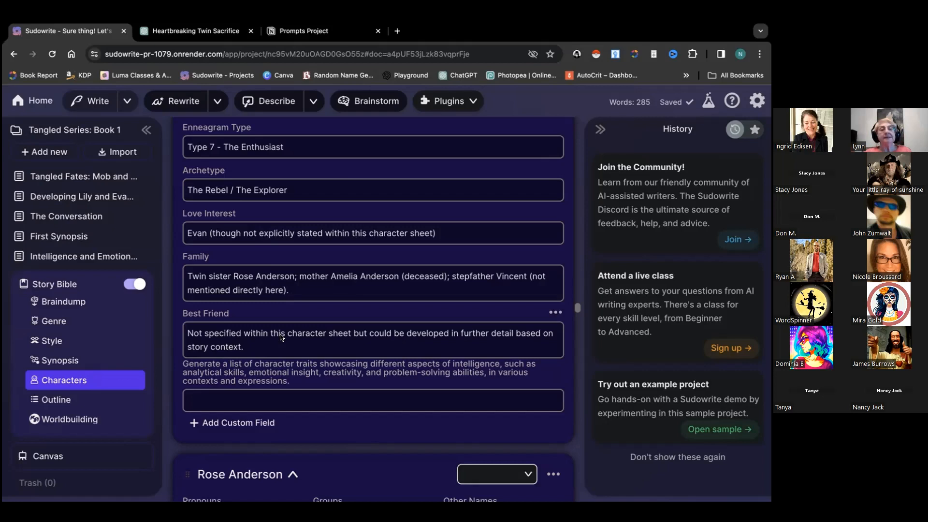
pyautogui.scroll(6, 282, 312)
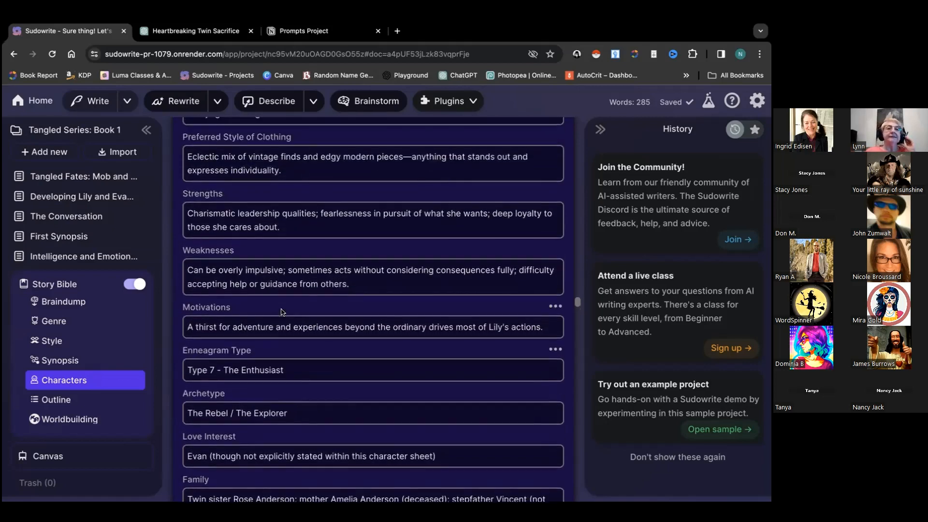
pyautogui.scroll(3, 282, 311)
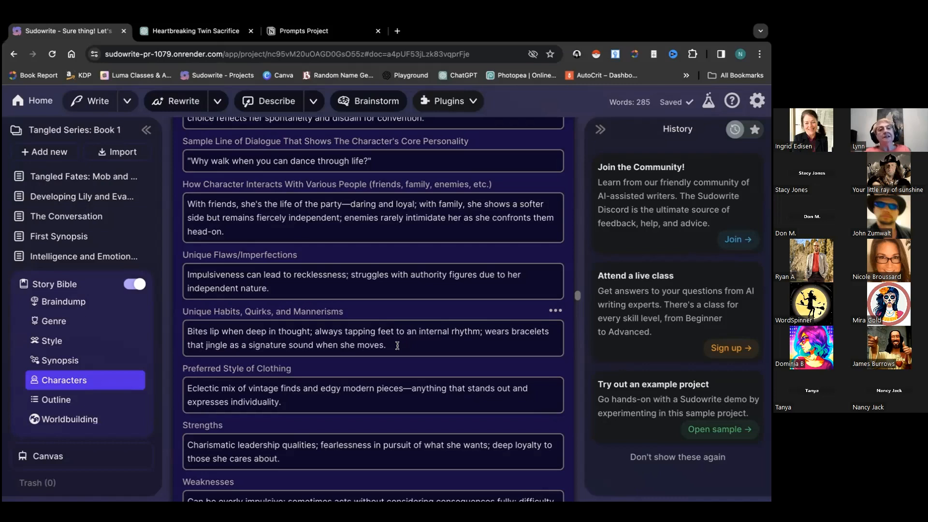
pyautogui.scroll(-15, 397, 346)
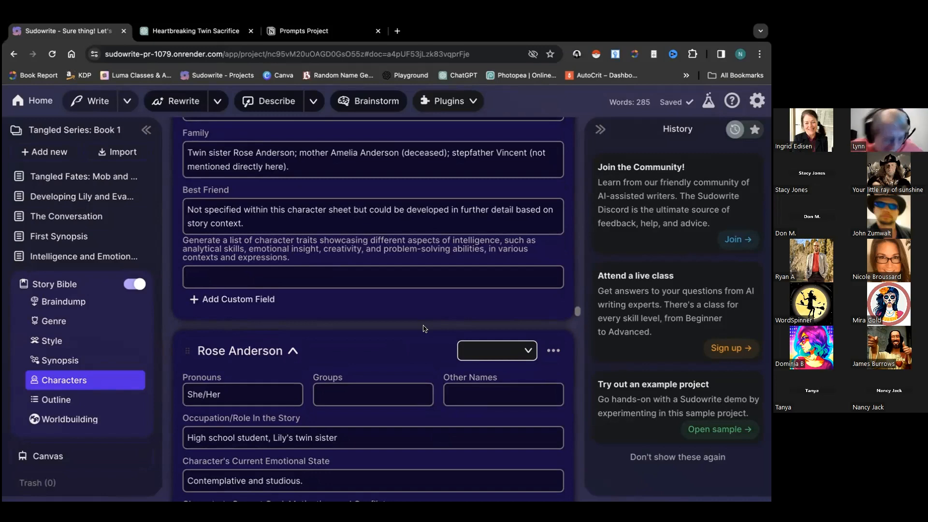
pyautogui.press('XF86AudioRaiseVolume')
pyautogui.press('XF86AudioRaiseVolume')
pyautogui.press('XF86AudioRaiseVolume')
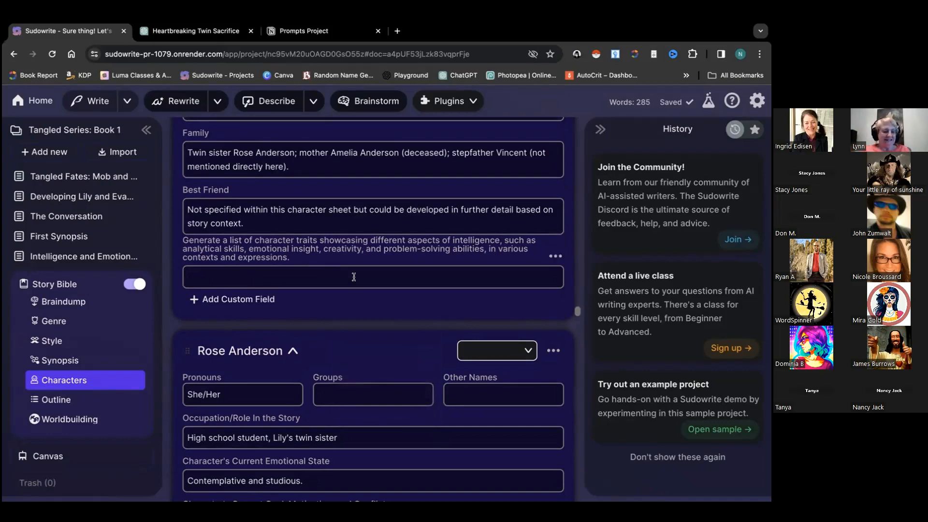
pyautogui.scroll(3, 354, 264)
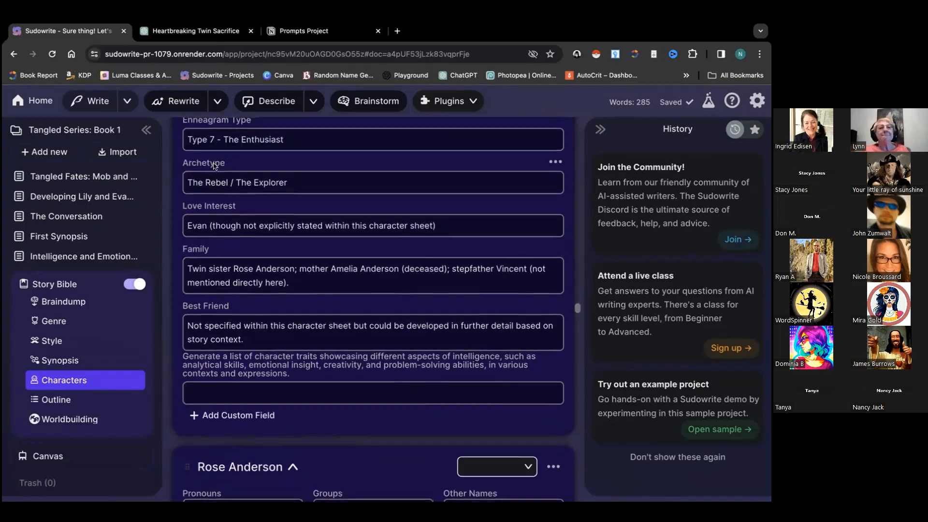
pyautogui.scroll(3, 214, 164)
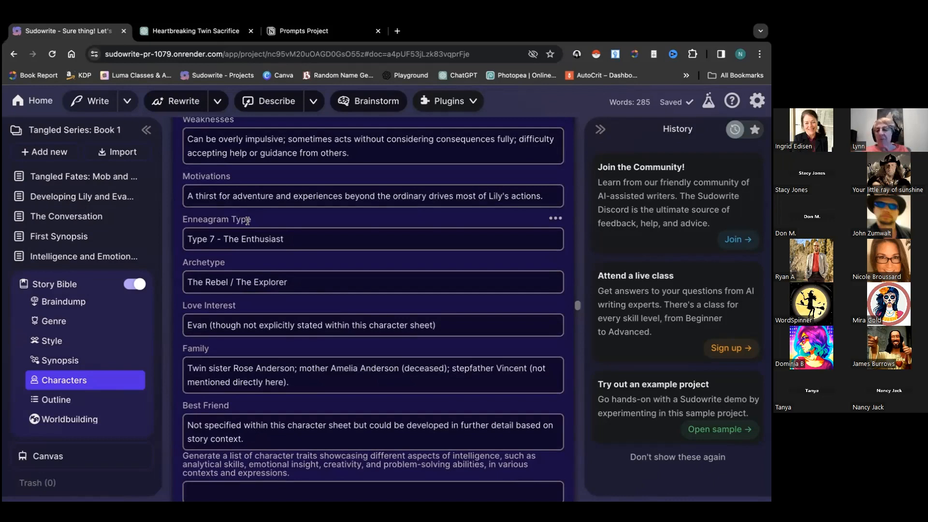
pyautogui.scroll(-4, 267, 278)
pyautogui.scroll(-3, 268, 279)
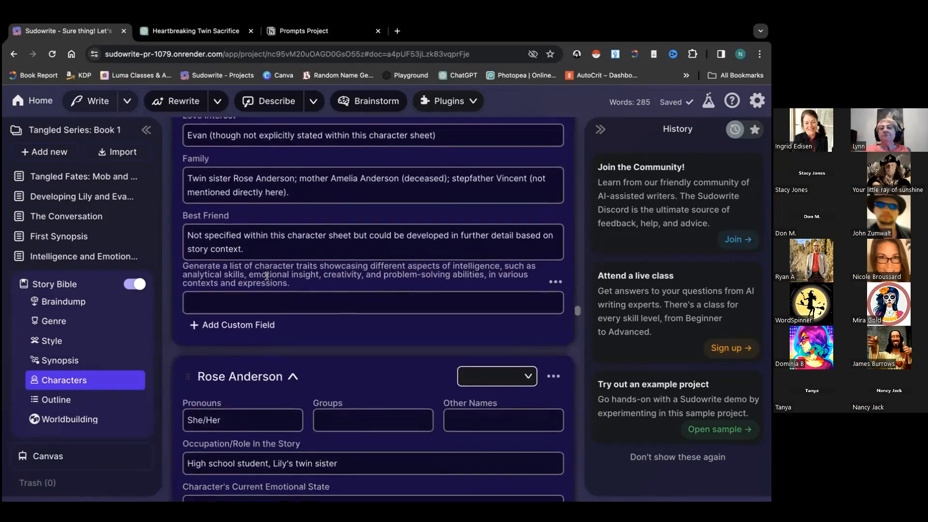
pyautogui.scroll(-1, 268, 279)
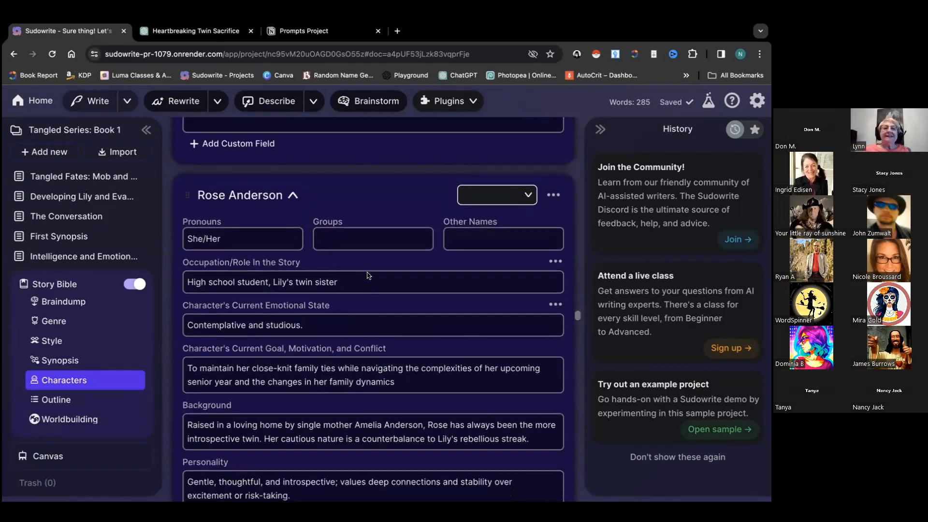
pyautogui.scroll(-3, 367, 275)
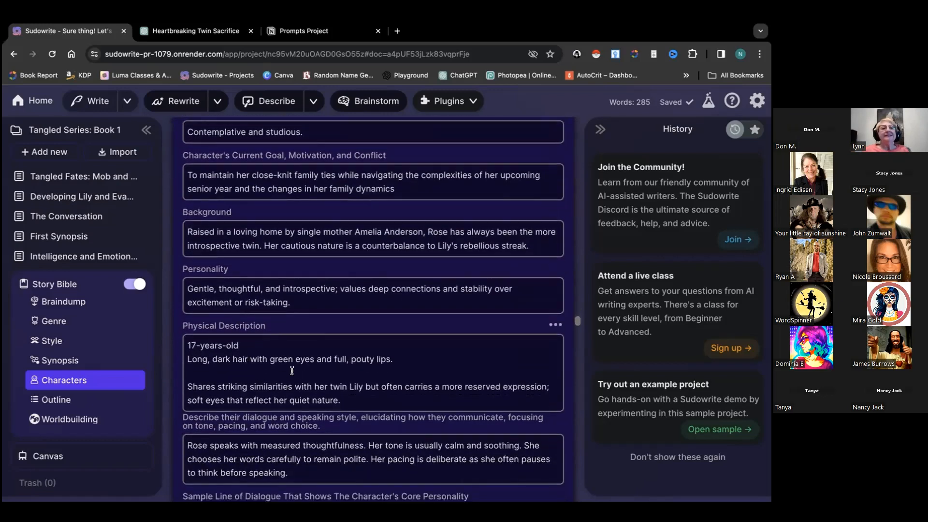
pyautogui.scroll(-3, 292, 371)
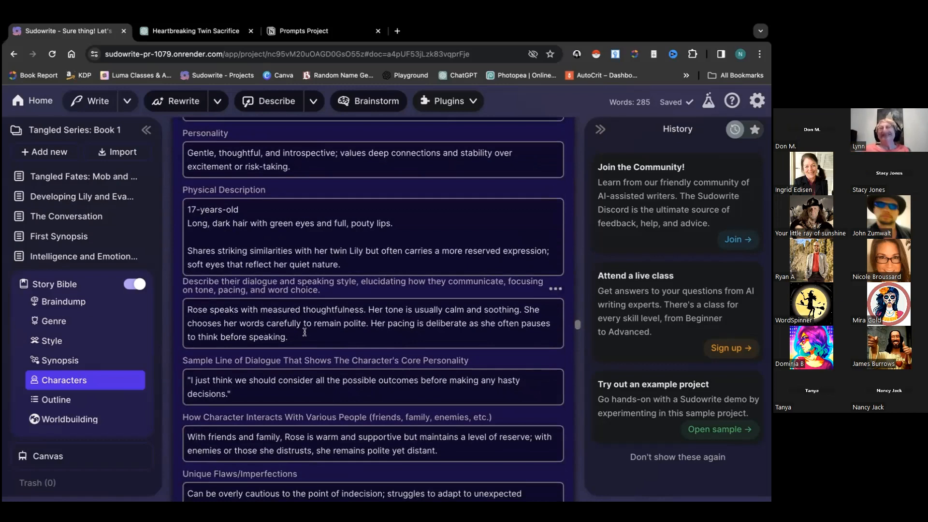
pyautogui.moveTo(289, 337); pyautogui.dragTo(192, 310)
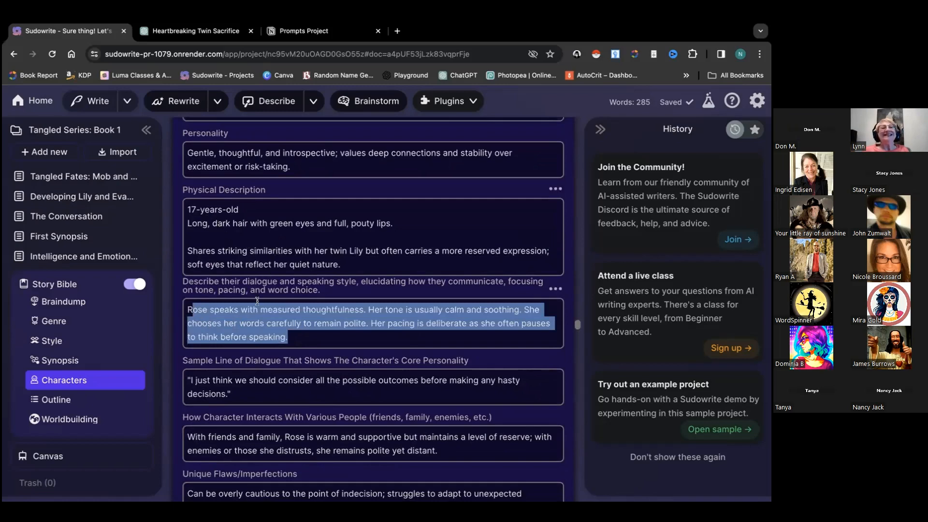
pyautogui.tripleClick(332, 289)
pyautogui.click(317, 320)
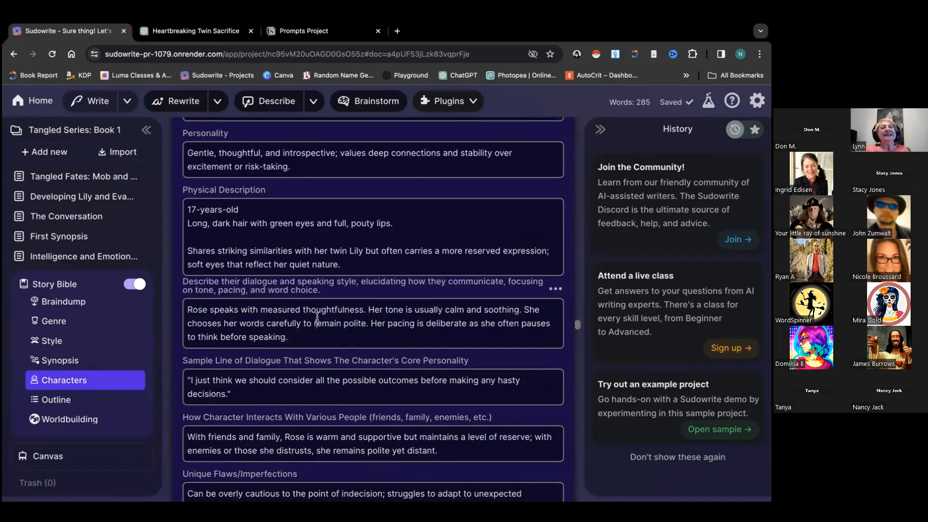
pyautogui.scroll(-6, 290, 338)
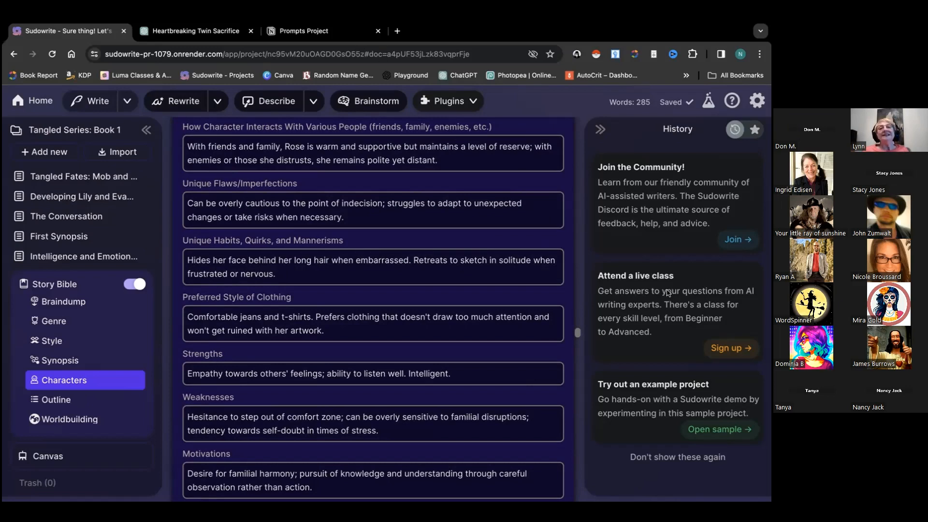
pyautogui.scroll(15, 411, 285)
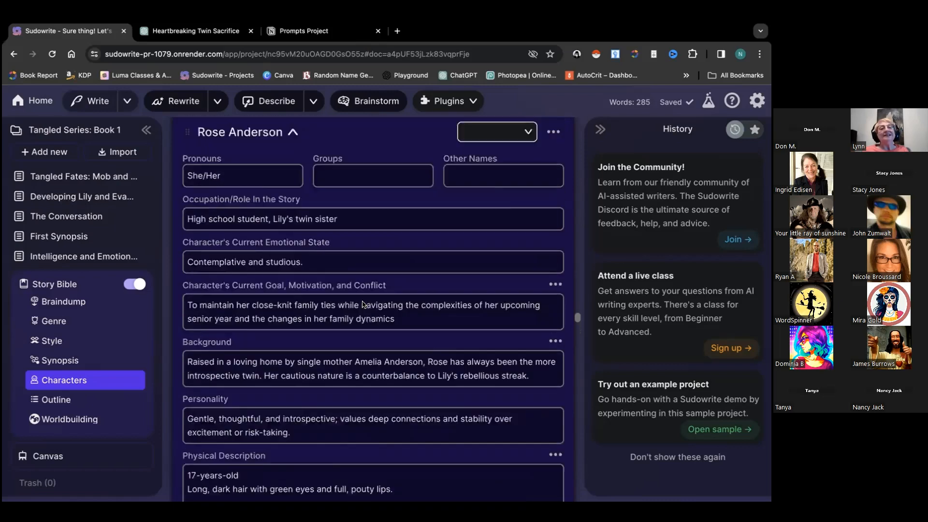
pyautogui.scroll(-1, 364, 305)
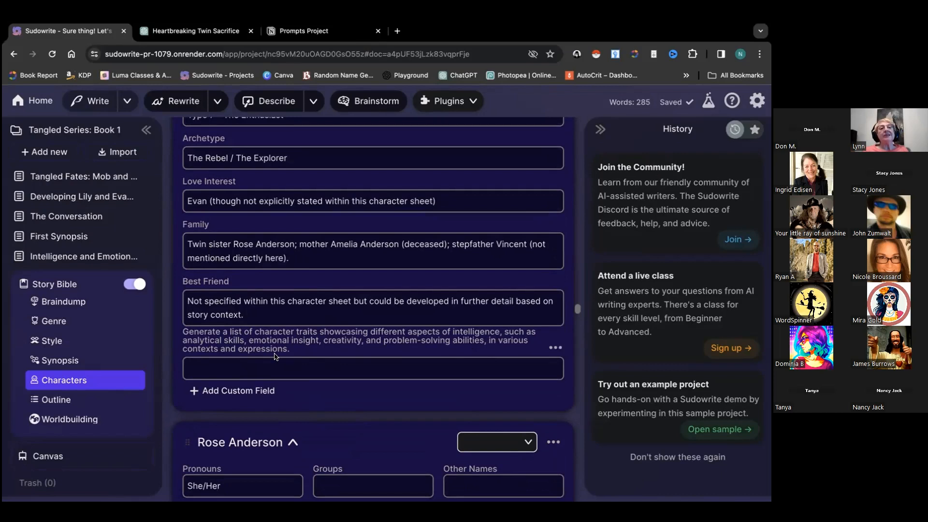
pyautogui.click(555, 349)
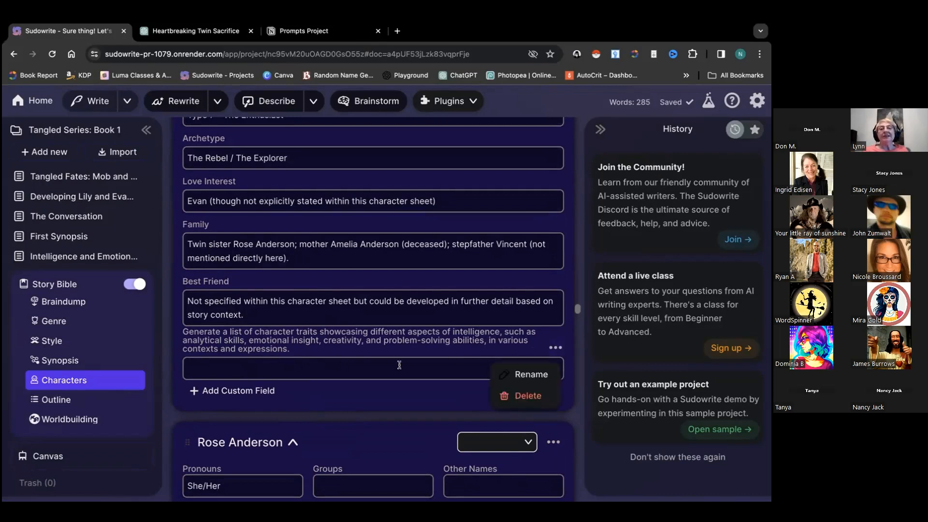
pyautogui.click(441, 363)
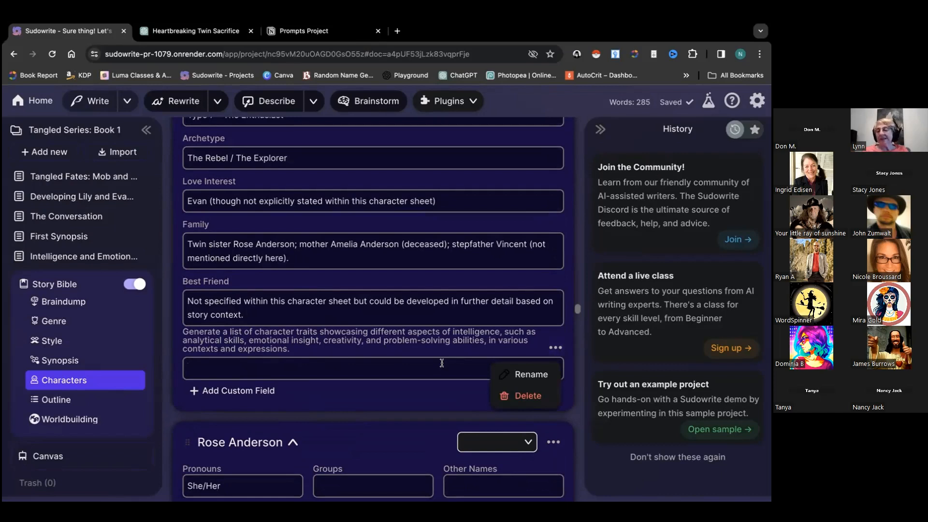
pyautogui.click(556, 348)
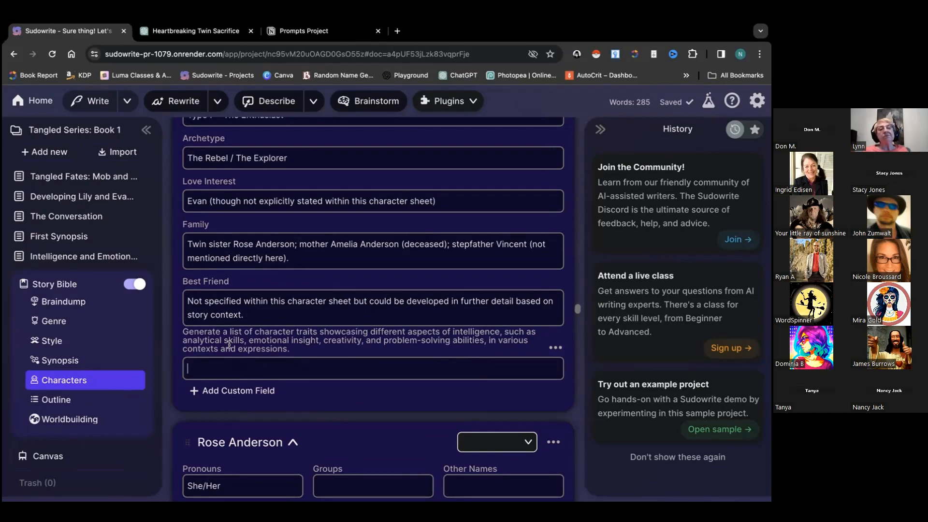
pyautogui.scroll(-1, 229, 345)
pyautogui.scroll(-15, 229, 344)
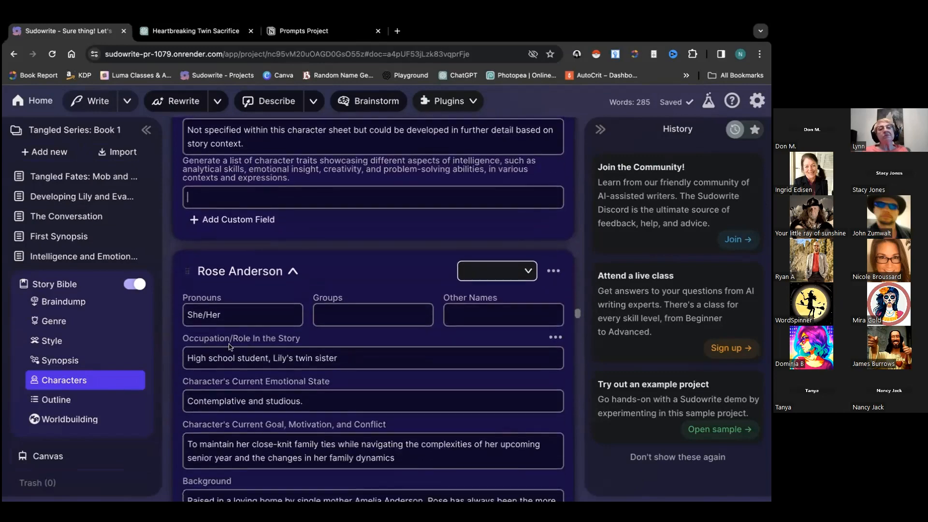
pyautogui.scroll(20, 229, 346)
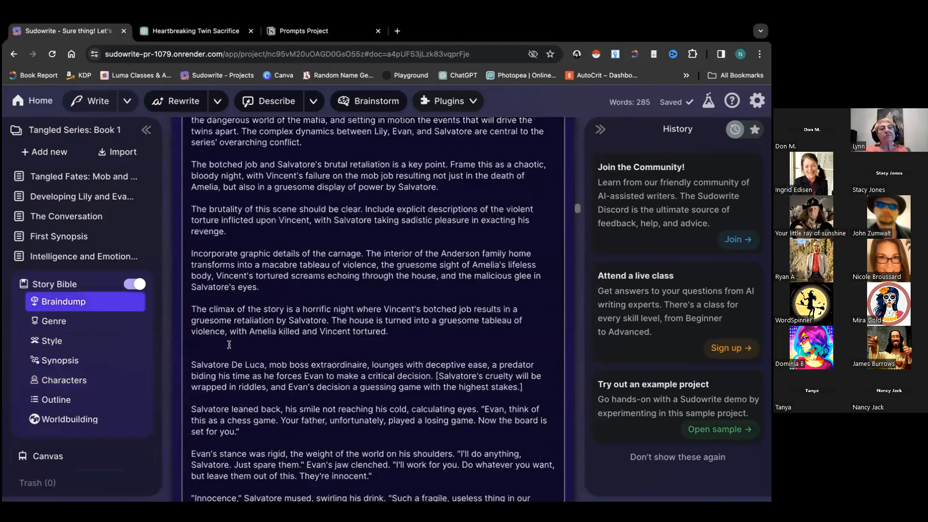
pyautogui.click(84, 257)
pyautogui.scroll(-7, 238, 257)
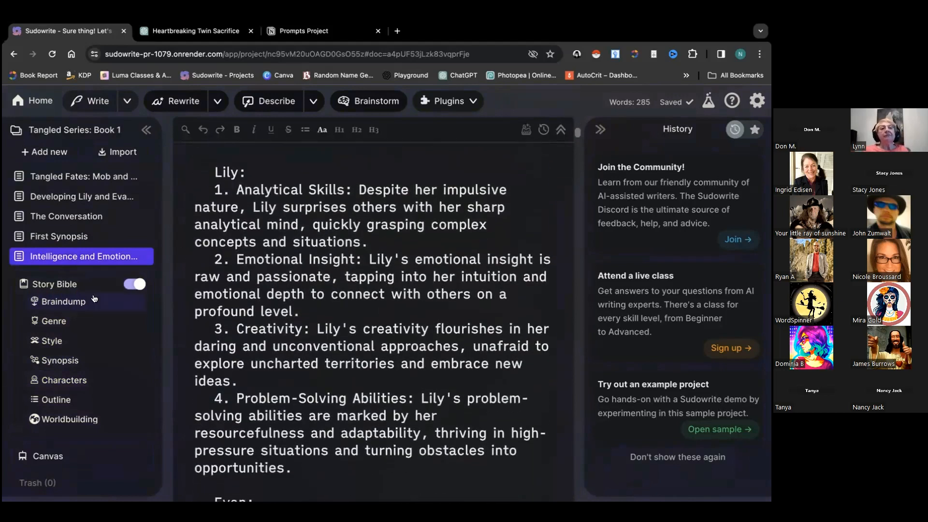
pyautogui.click(66, 387)
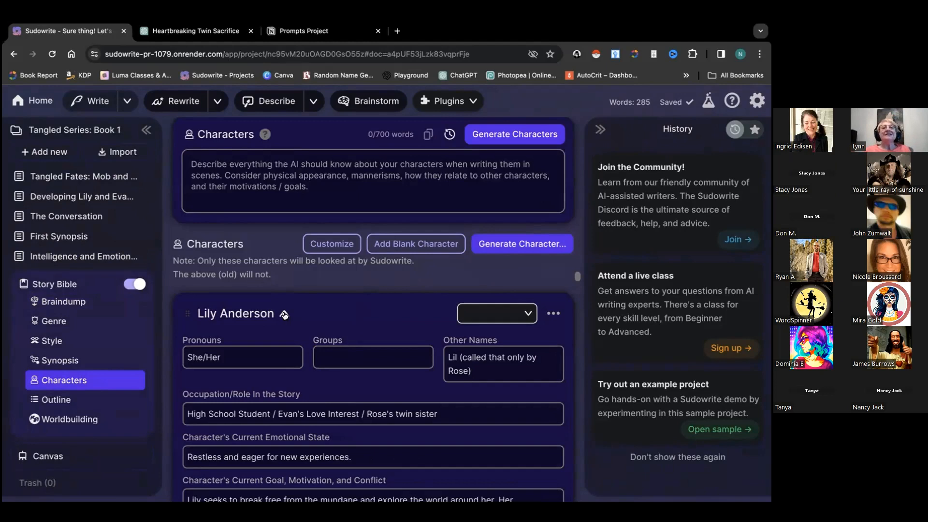
# Collapse the Lily, Rose, Amelia, Evan, Vincent and Salvatore character cards
pyautogui.click(284, 314)
pyautogui.click(285, 314)
pyautogui.click(284, 314)
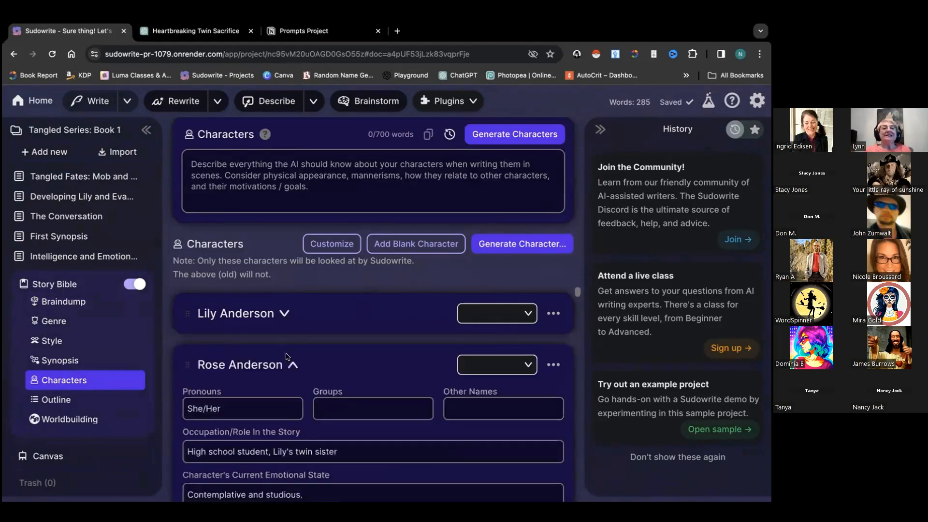
pyautogui.click(290, 366)
pyautogui.scroll(-2, 290, 366)
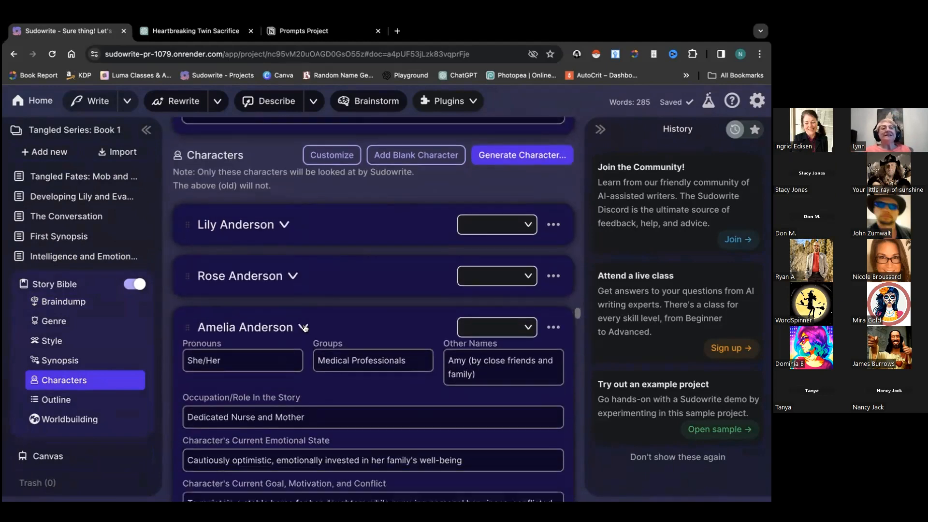
pyautogui.click(303, 328)
pyautogui.click(279, 380)
pyautogui.scroll(-5, 279, 380)
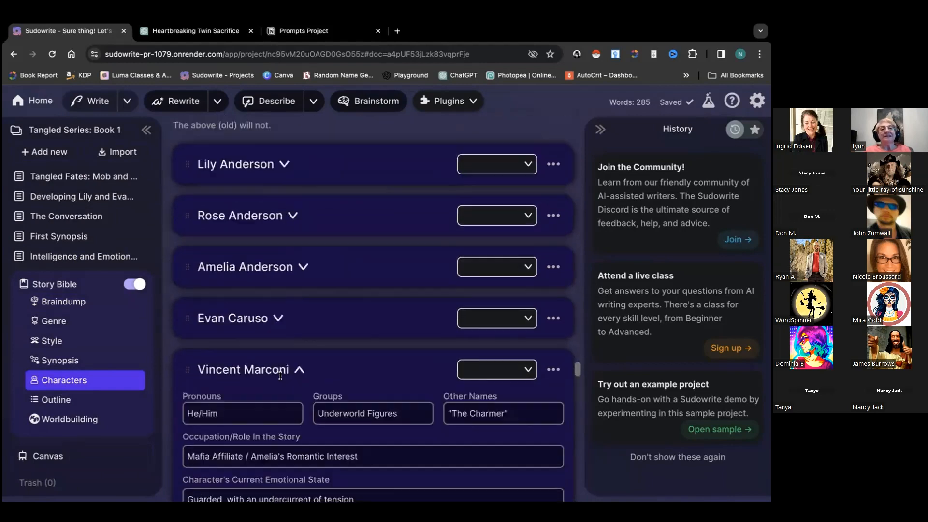
pyautogui.click(299, 203)
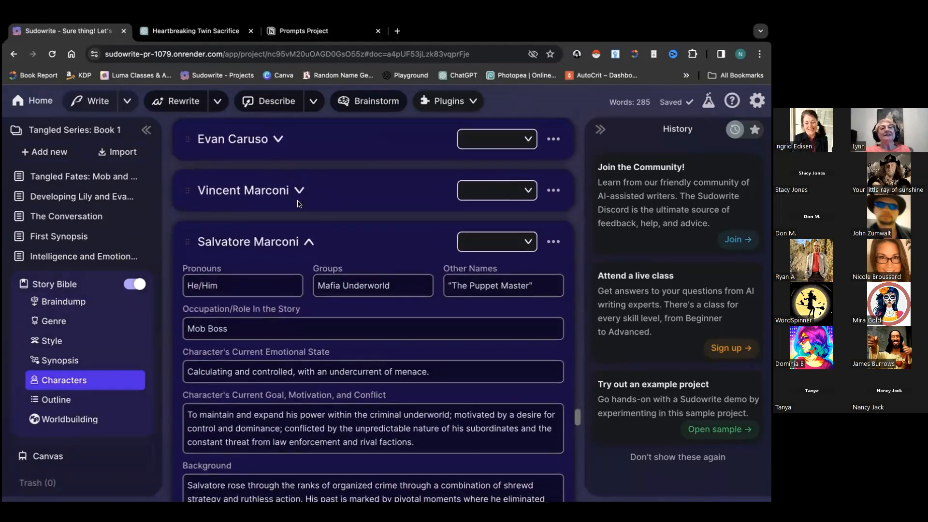
pyautogui.scroll(-1, 299, 204)
pyautogui.click(310, 201)
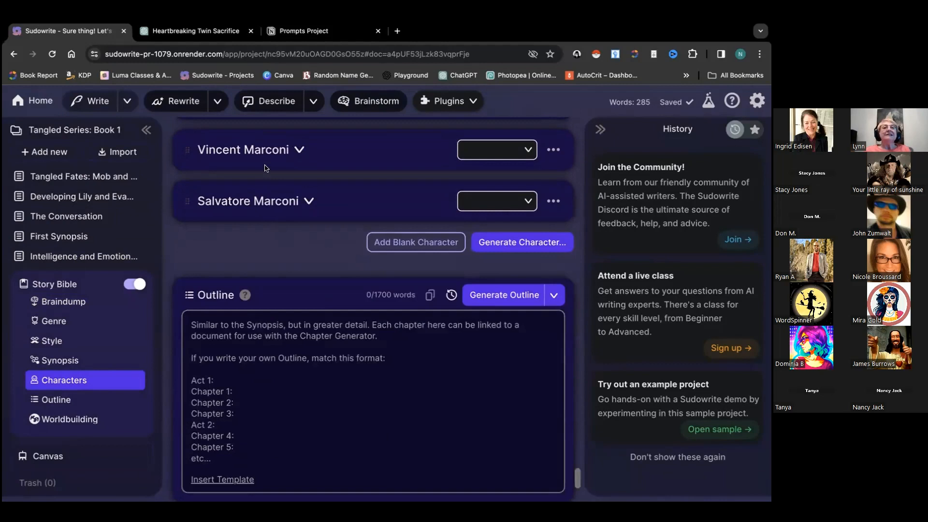
pyautogui.scroll(7, 277, 224)
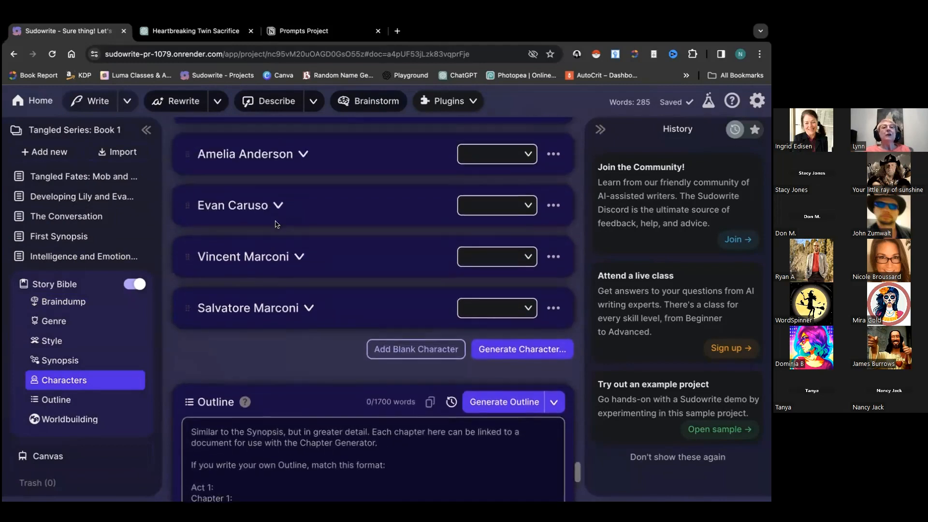
pyautogui.scroll(1, 275, 224)
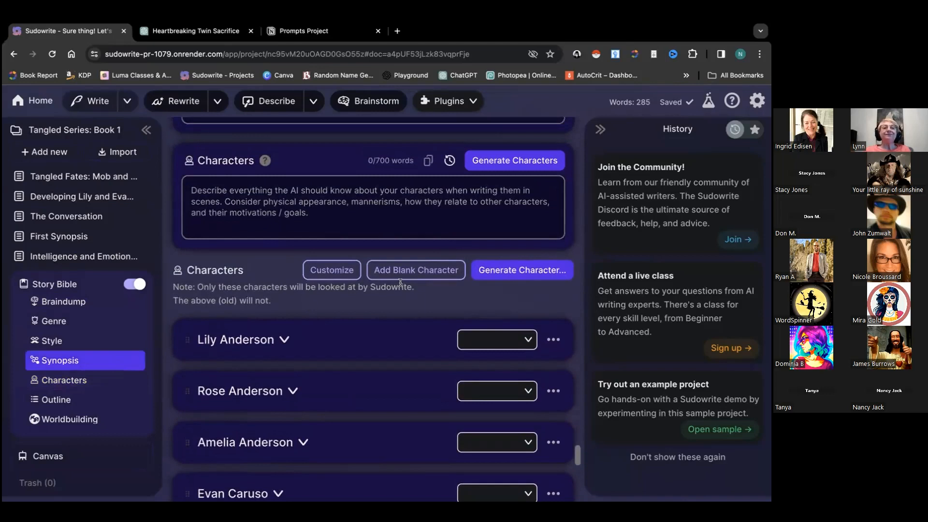
pyautogui.scroll(-3, 401, 283)
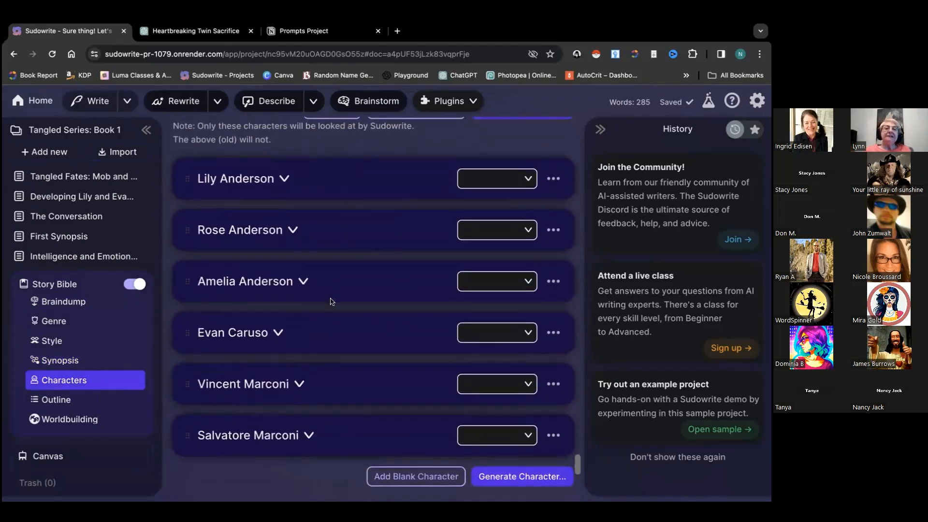
pyautogui.scroll(1, 341, 312)
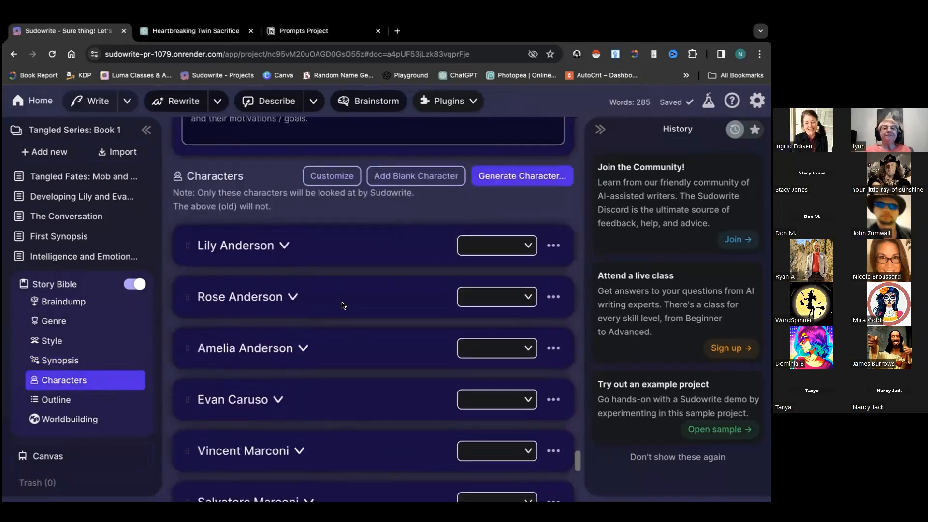
# Add a blank character entry after Salvatore Marconi and collapse its Name card
pyautogui.click(391, 177)
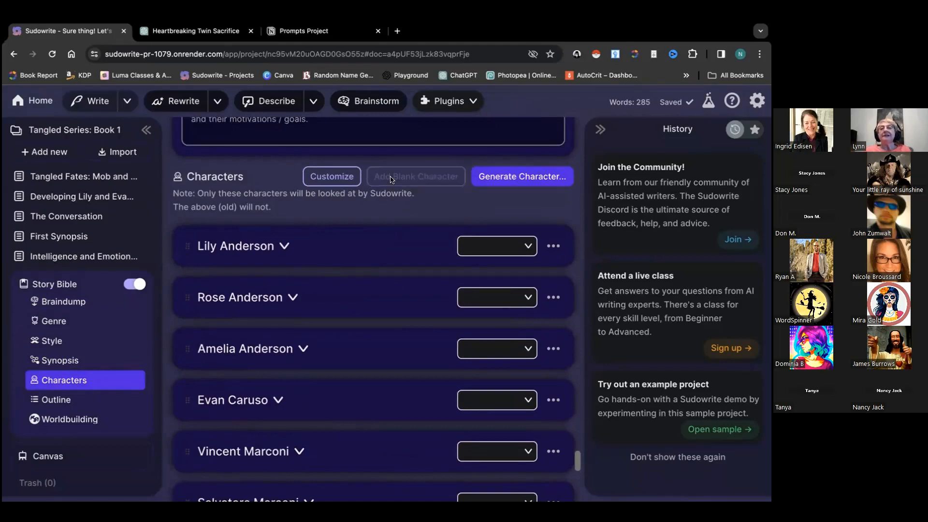
pyautogui.scroll(-4, 363, 267)
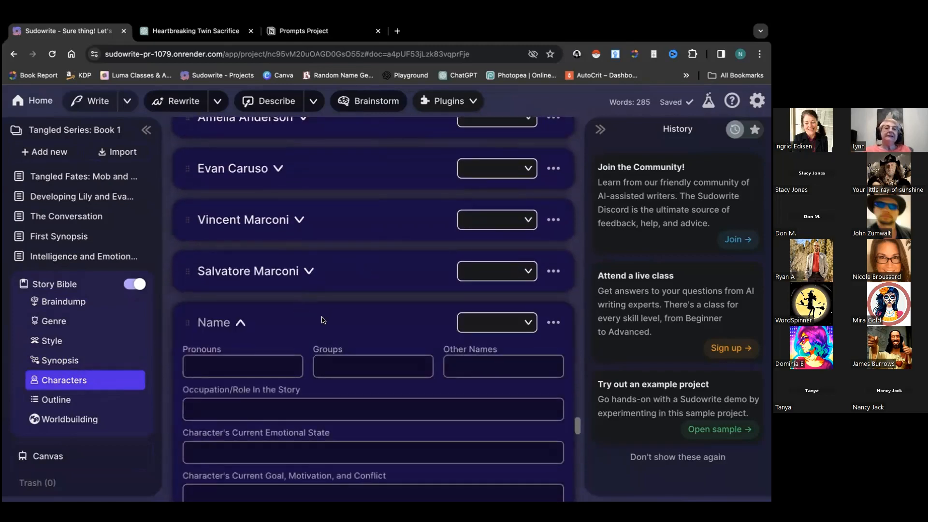
pyautogui.scroll(-8, 315, 305)
pyautogui.scroll(-10, 322, 316)
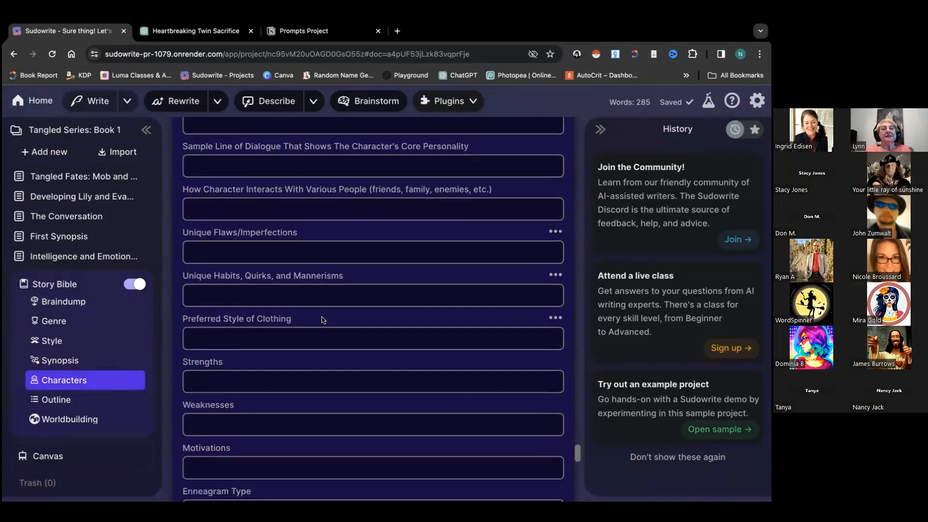
pyautogui.scroll(-2, 322, 316)
pyautogui.scroll(10, 322, 317)
pyautogui.scroll(5, 322, 317)
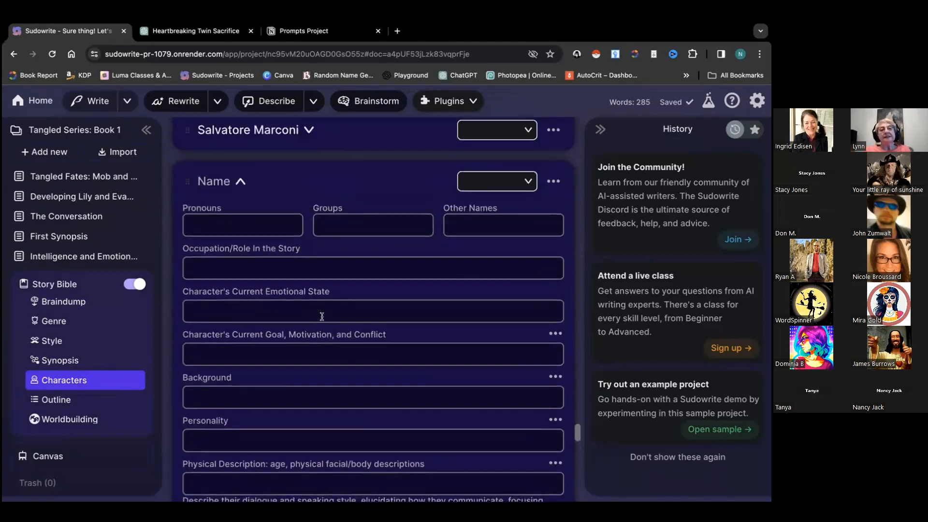
pyautogui.click(241, 299)
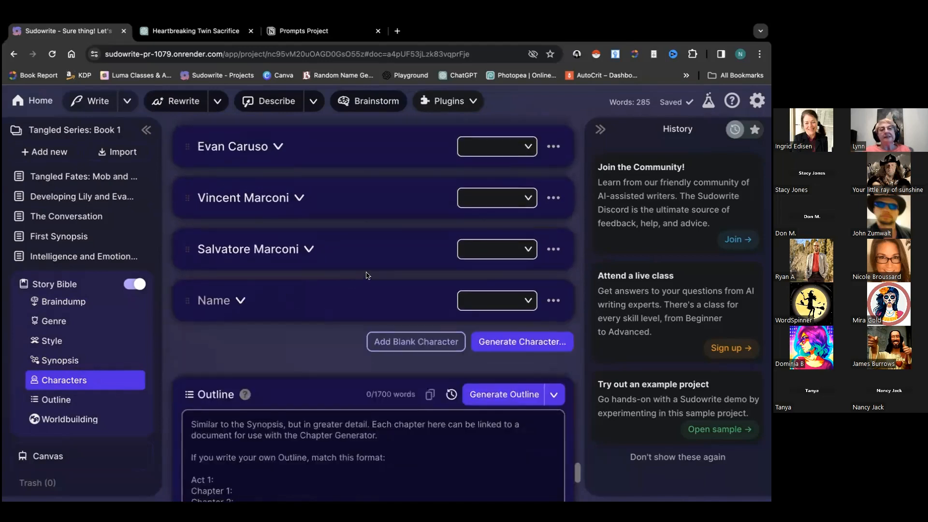
pyautogui.scroll(5, 369, 276)
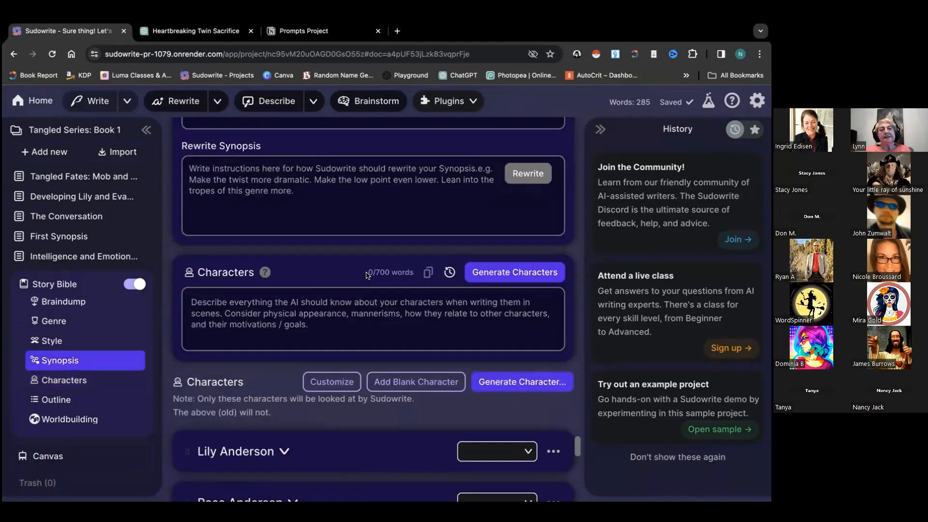
# Write character instructions: a secondary character, Evan's best friend, as morally grey as Evan, perhaps darker
pyautogui.click(522, 384)
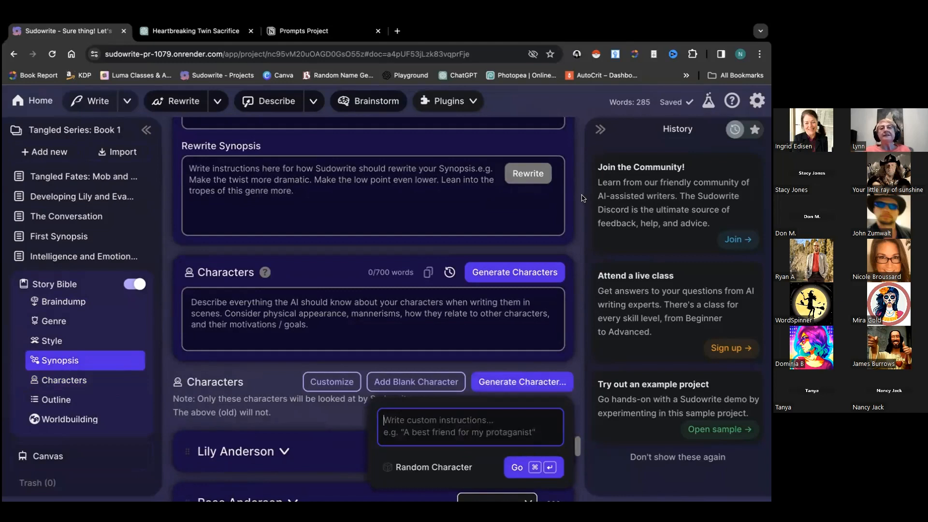
pyautogui.scroll(-3, 515, 370)
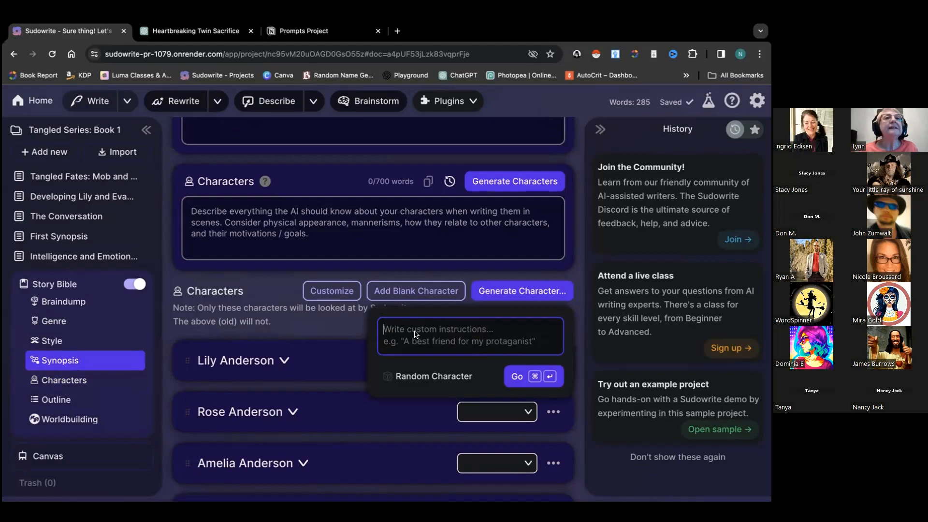
pyautogui.write('A secondary chaar')
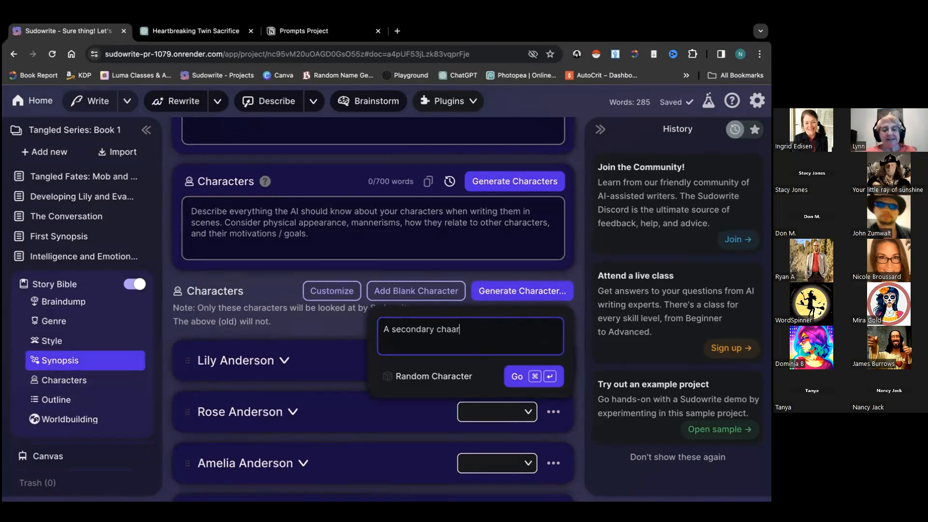
pyautogui.press('BackSpace')
pyautogui.press('BackSpace')
pyautogui.write('racter')
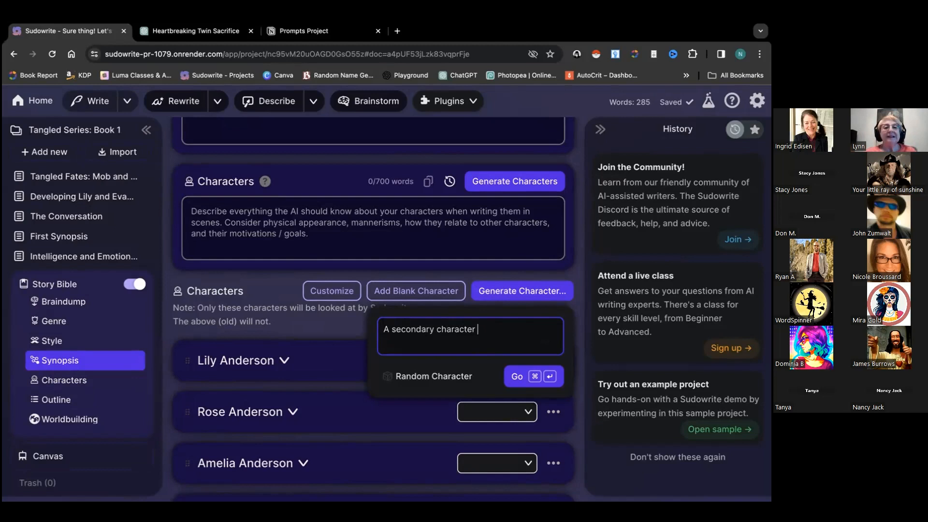
pyautogui.write(' that is a best friend for Evan')
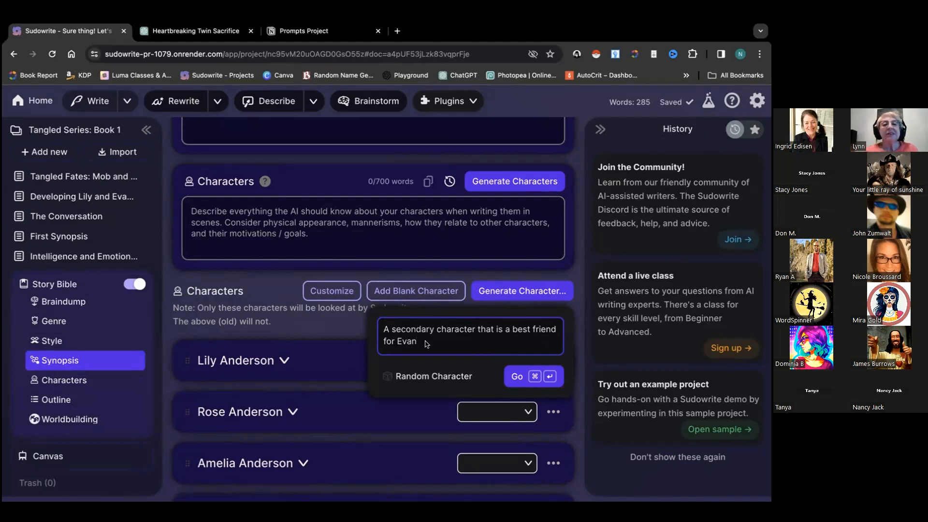
pyautogui.write('and is as morally grey as Evan, perhap')
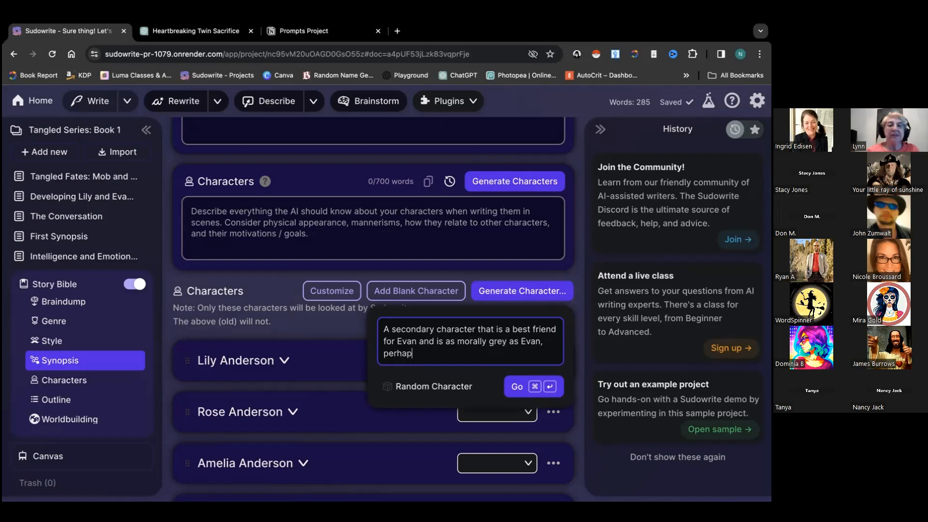
pyautogui.write('s even darker.')
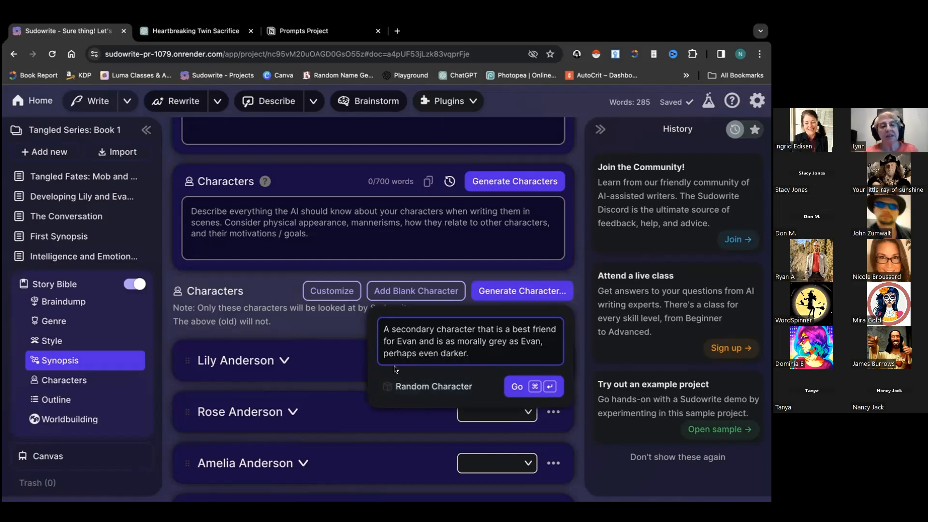
# Generate the described character, Marco Rossi, and scroll through the new character card
pyautogui.click(518, 387)
pyautogui.scroll(-1, 485, 318)
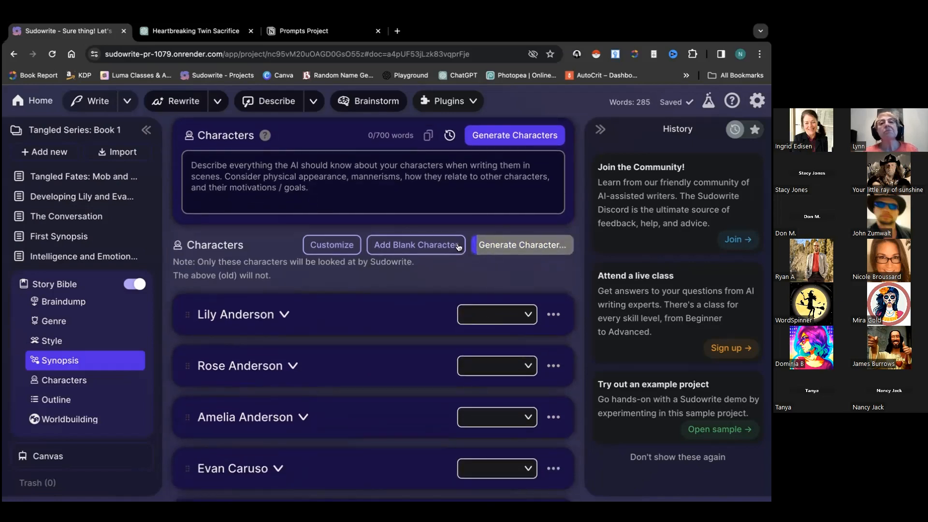
pyautogui.scroll(-2, 441, 249)
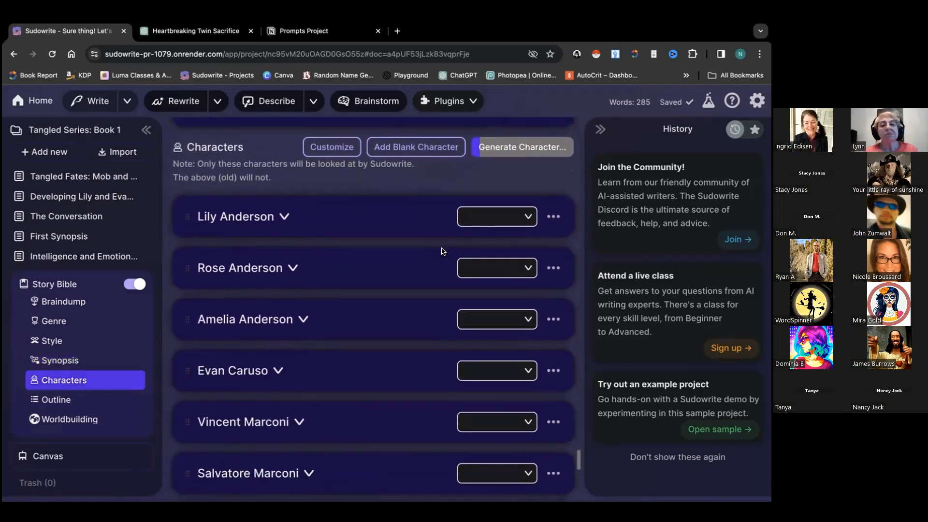
pyautogui.scroll(-1, 441, 251)
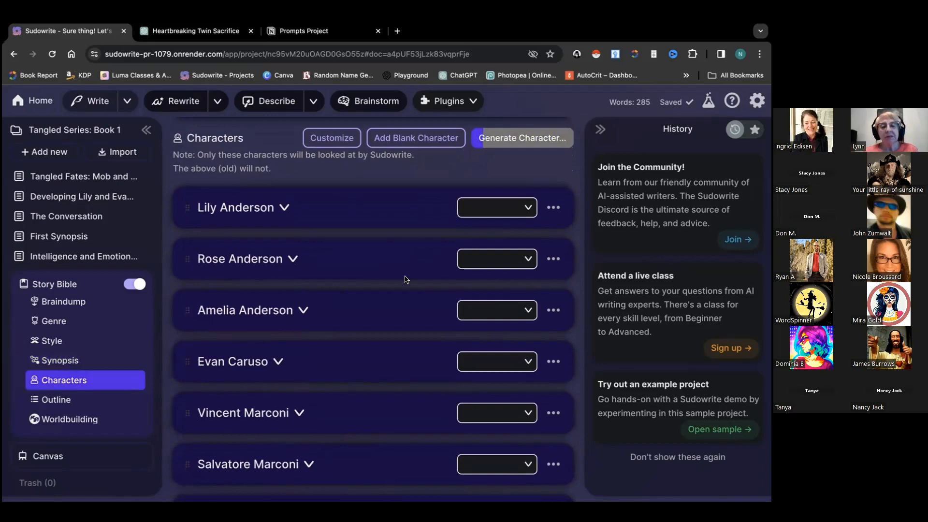
pyautogui.scroll(-3, 405, 279)
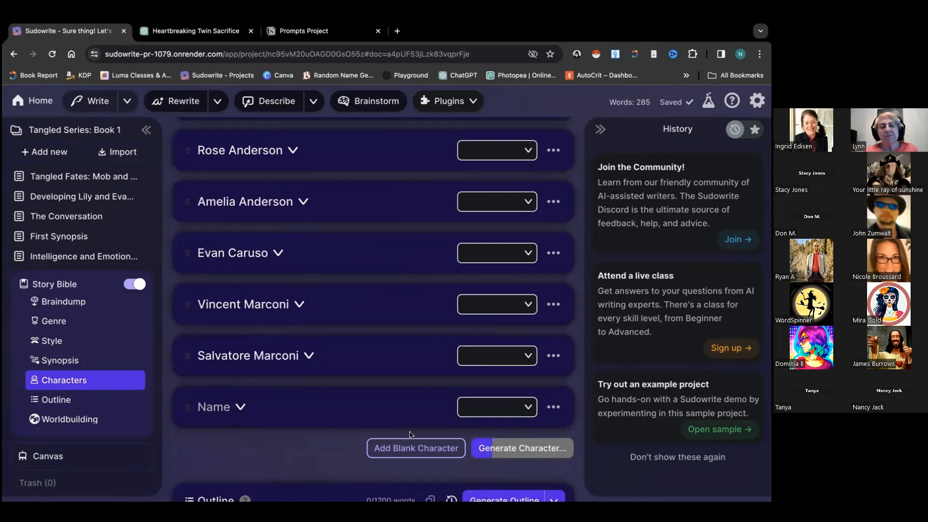
pyautogui.scroll(-2, 411, 435)
pyautogui.scroll(-1, 405, 404)
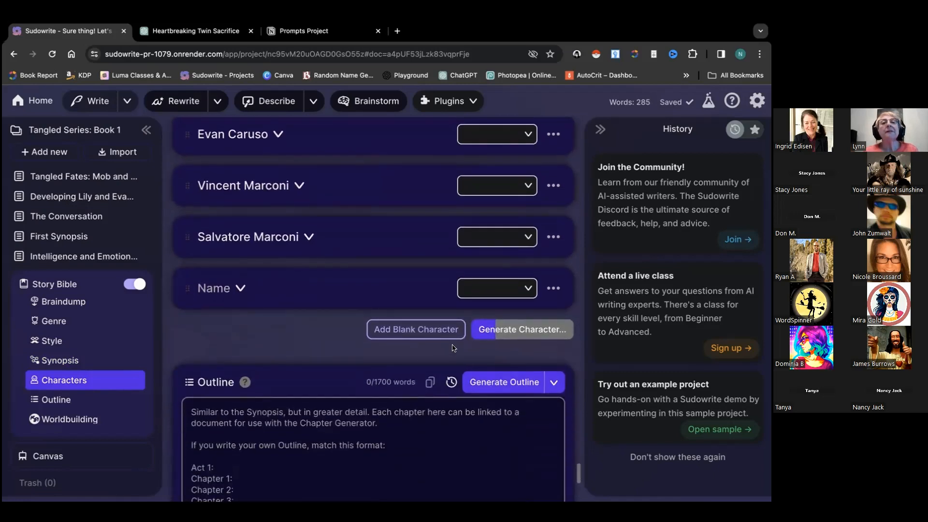
pyautogui.scroll(6, 368, 260)
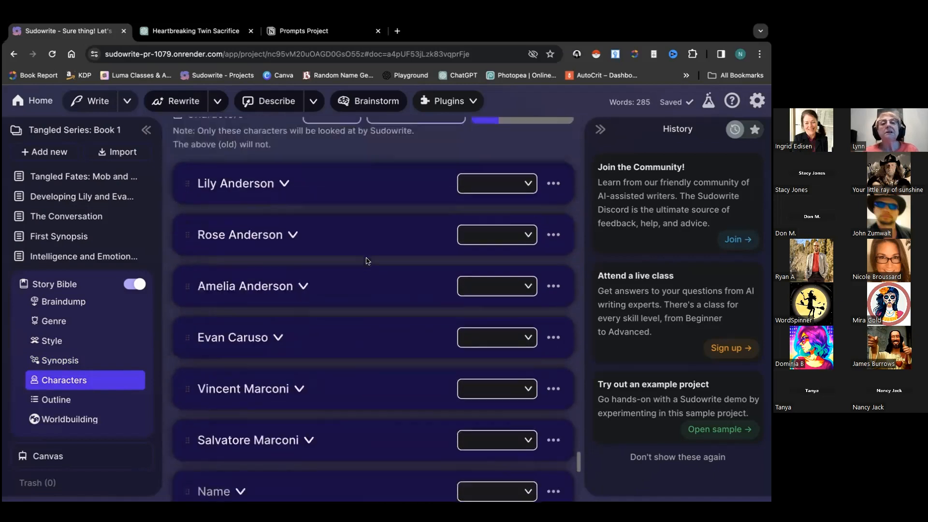
pyautogui.scroll(-8, 463, 260)
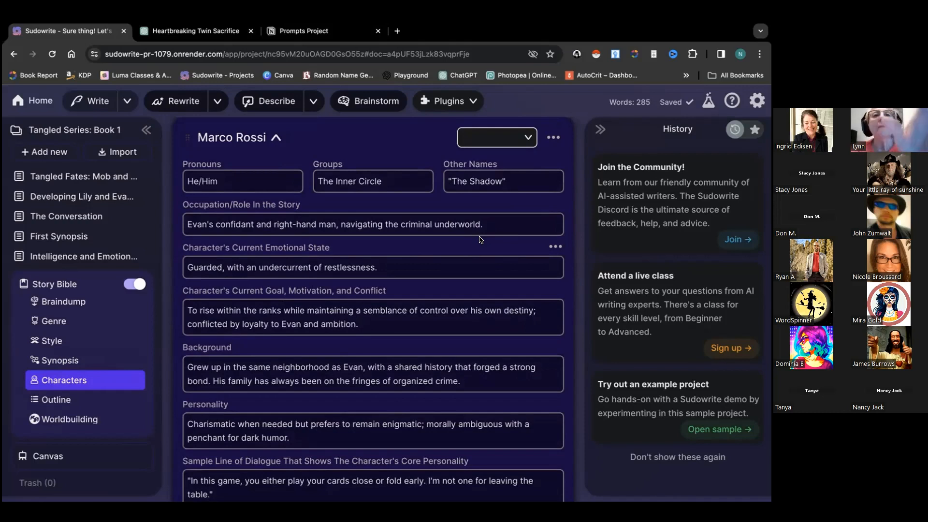
pyautogui.scroll(-1, 429, 289)
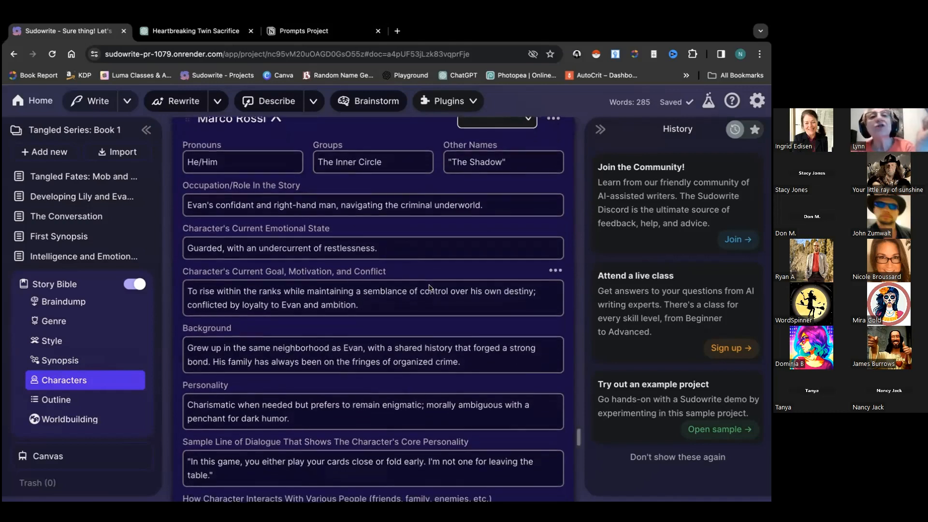
pyautogui.scroll(-2, 430, 288)
pyautogui.scroll(-10, 430, 288)
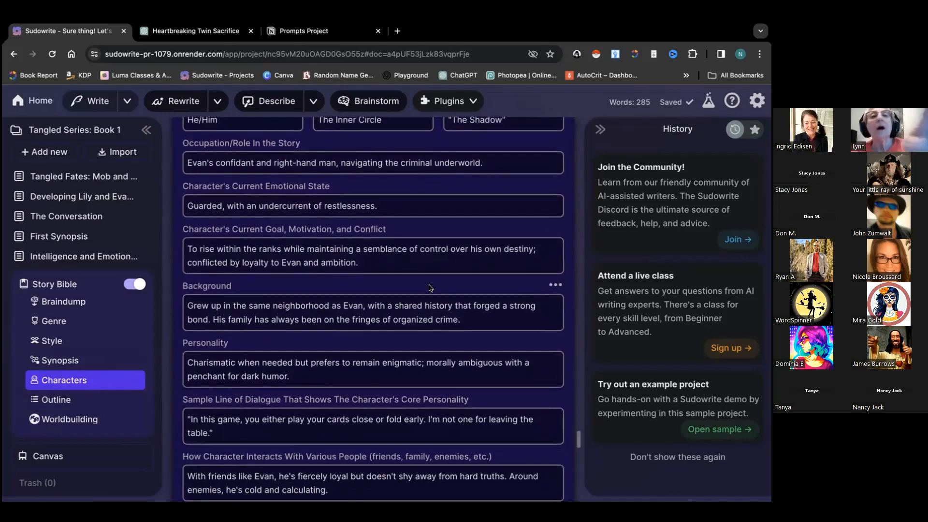
pyautogui.scroll(-5, 429, 289)
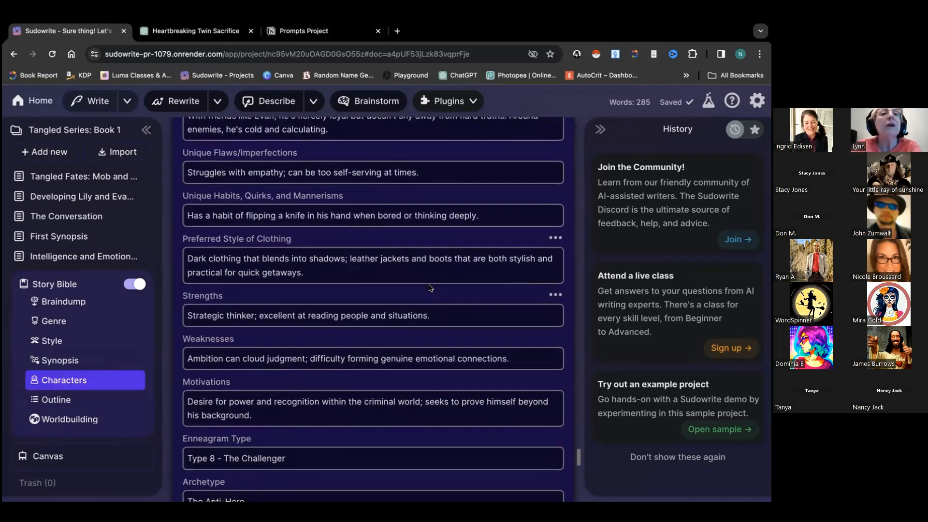
pyautogui.scroll(-3, 430, 288)
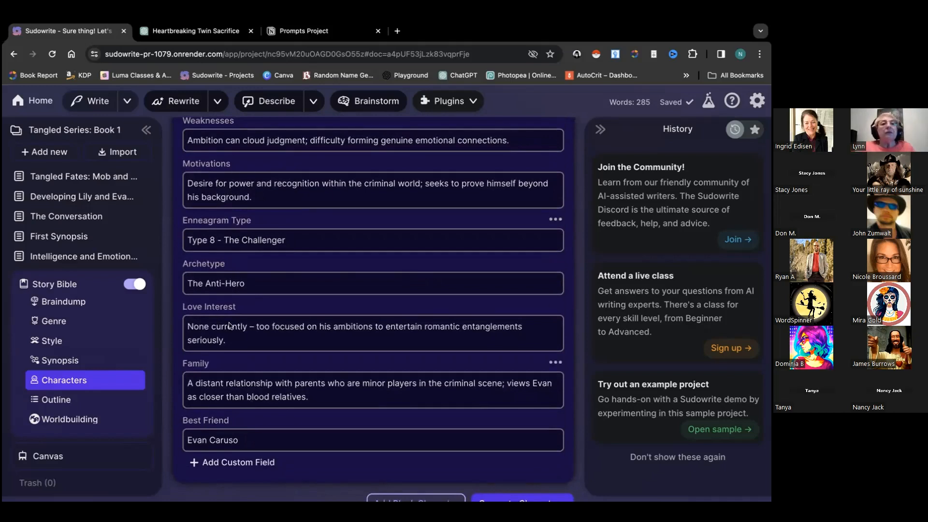
pyautogui.scroll(5, 247, 339)
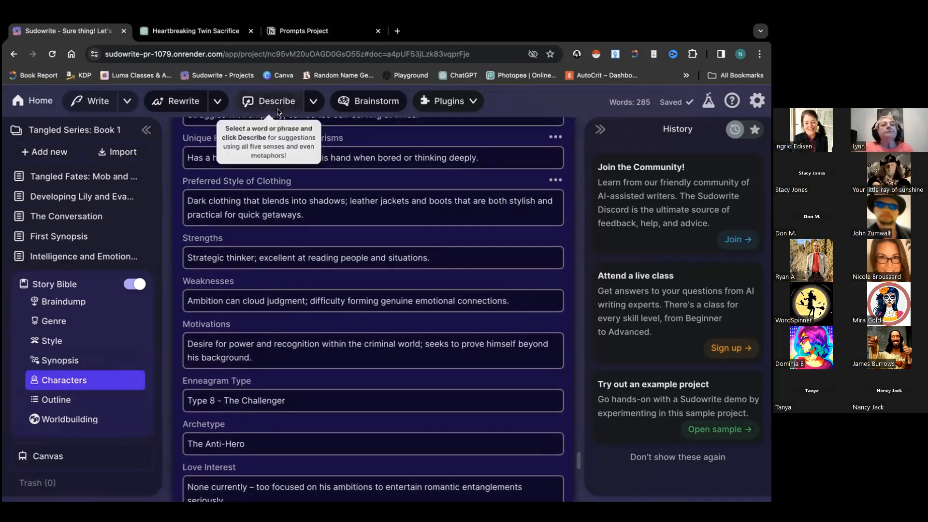
pyautogui.click(296, 31)
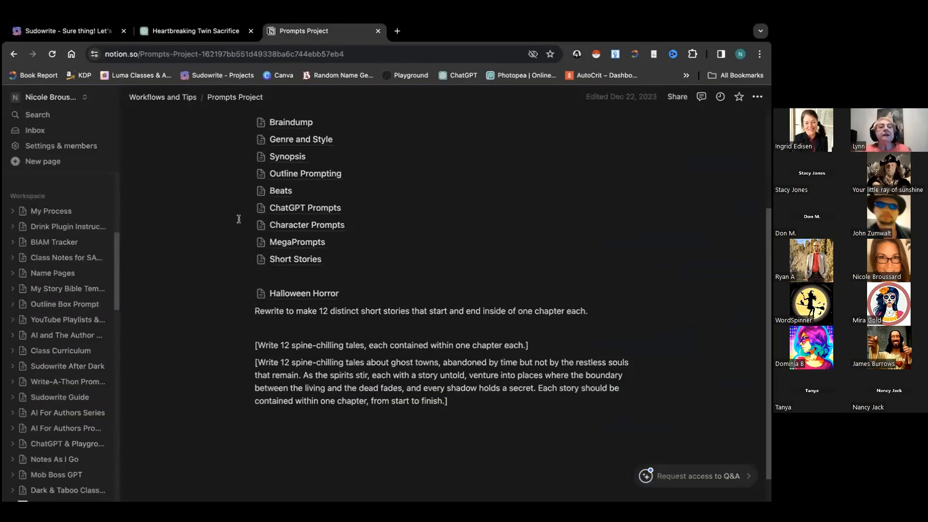
# Open the Notion Synopsis prompt page, highlight its Strengths-to-Occupation lines, then return to Sudowrite
pyautogui.scroll(5, 235, 198)
pyautogui.scroll(-1, 261, 213)
pyautogui.click(293, 230)
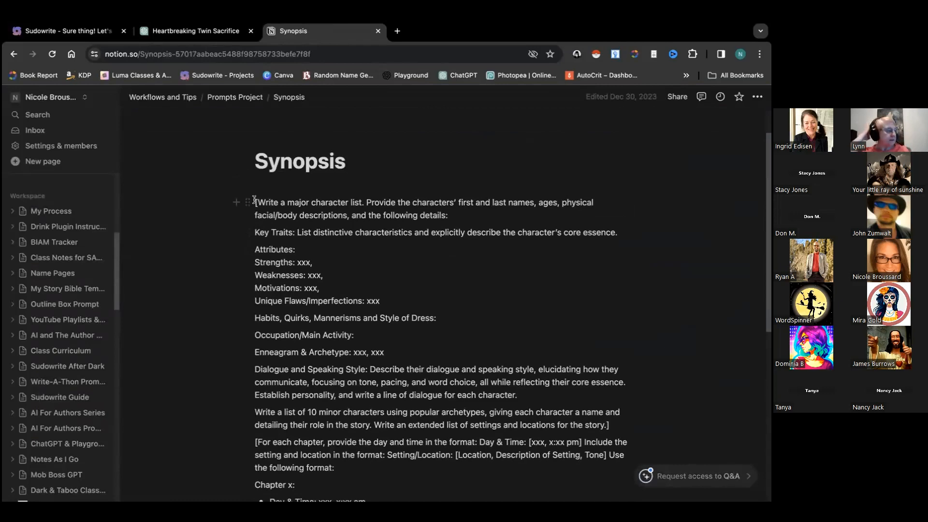
pyautogui.scroll(-1, 278, 292)
pyautogui.scroll(-3, 278, 292)
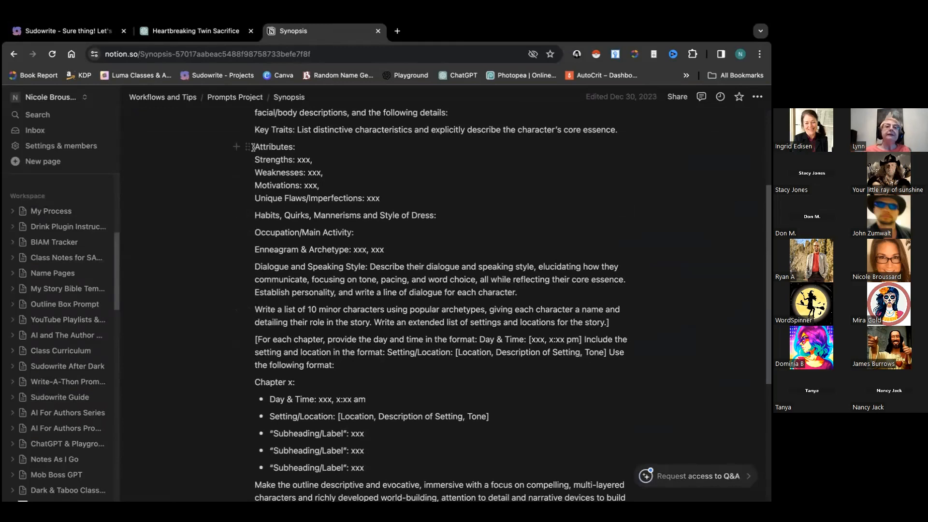
pyautogui.moveTo(255, 160); pyautogui.dragTo(313, 233)
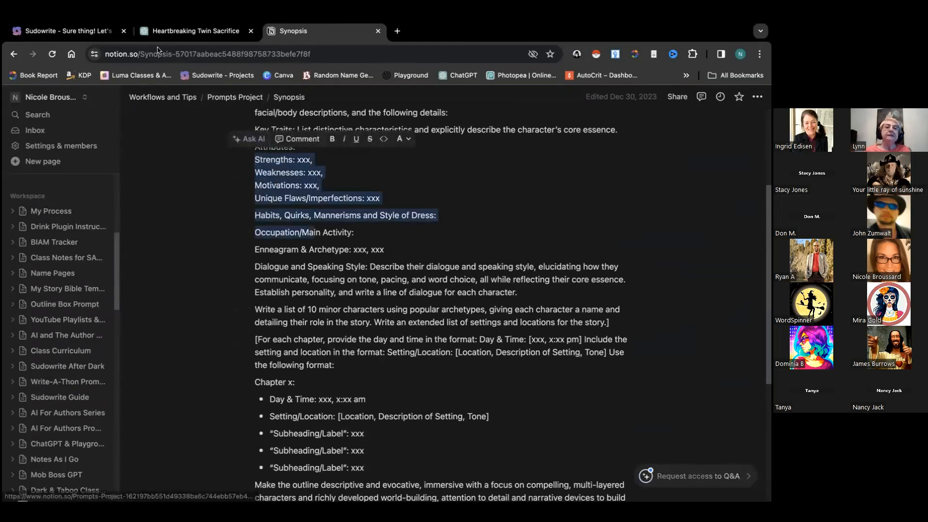
pyautogui.click(84, 32)
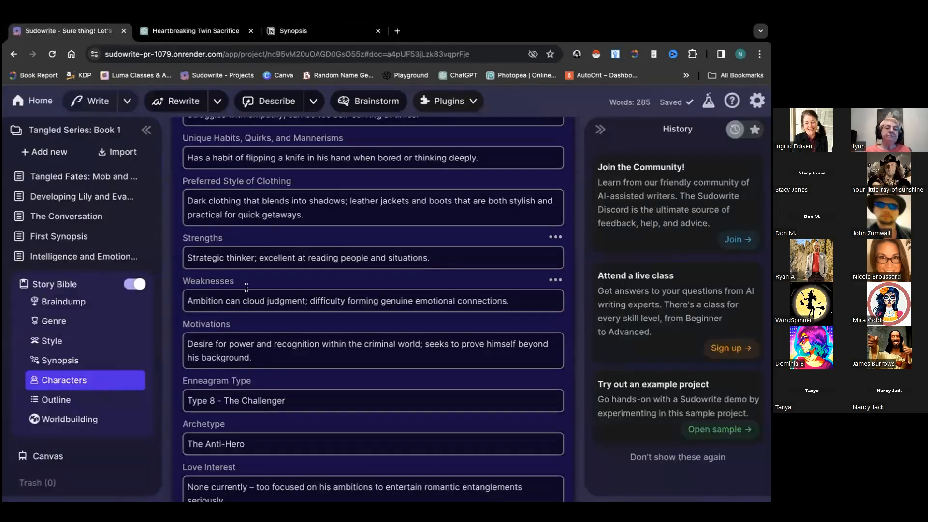
# Look over the default traits, close Customize Character Traits, and scroll to the Characters list
pyautogui.scroll(-1, 282, 337)
pyautogui.scroll(-2, 281, 337)
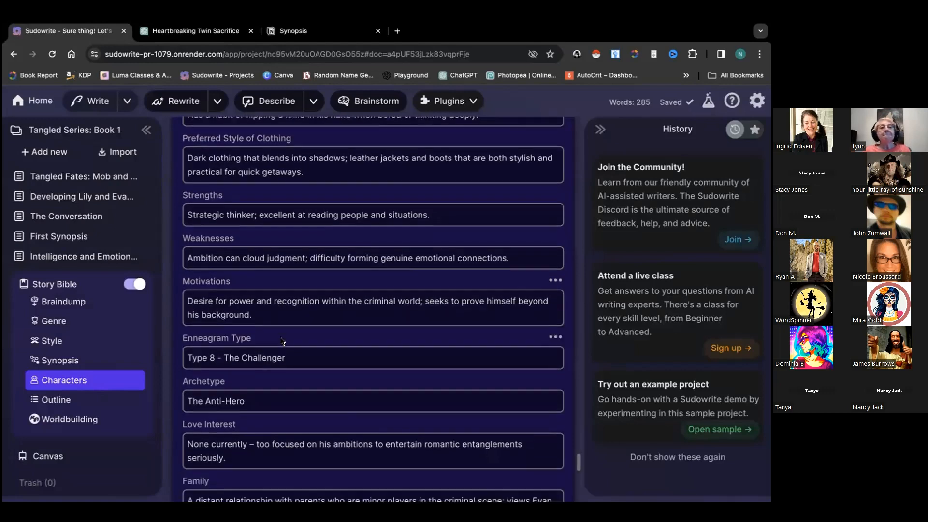
pyautogui.scroll(6, 282, 337)
pyautogui.scroll(15, 282, 337)
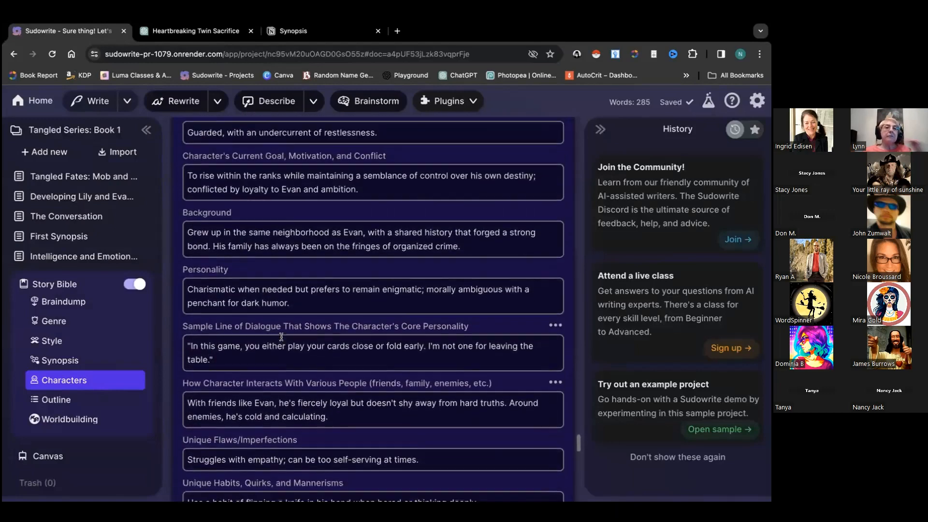
pyautogui.scroll(1, 357, 242)
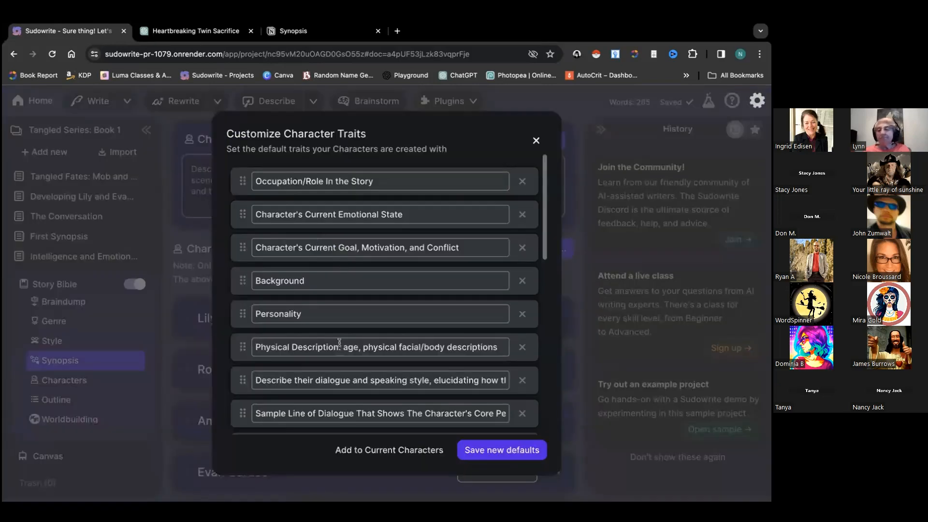
pyautogui.scroll(-7, 340, 344)
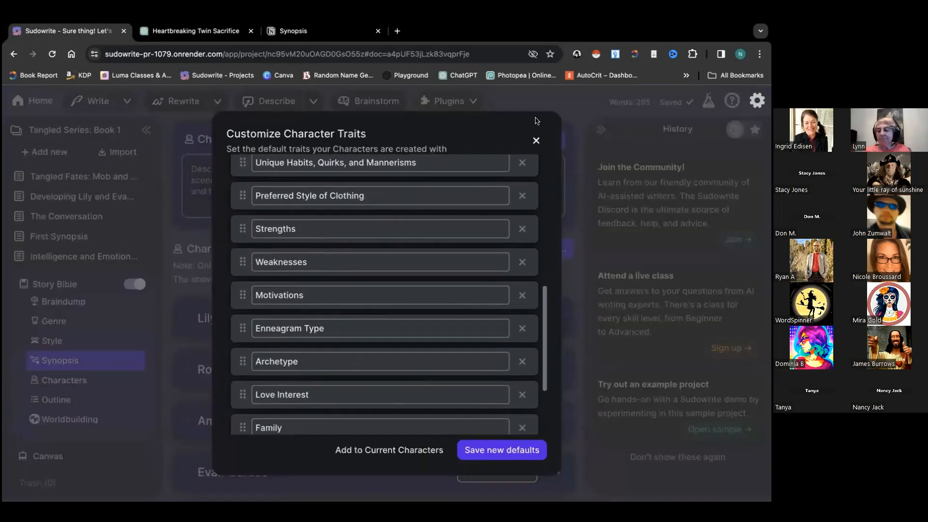
pyautogui.click(536, 141)
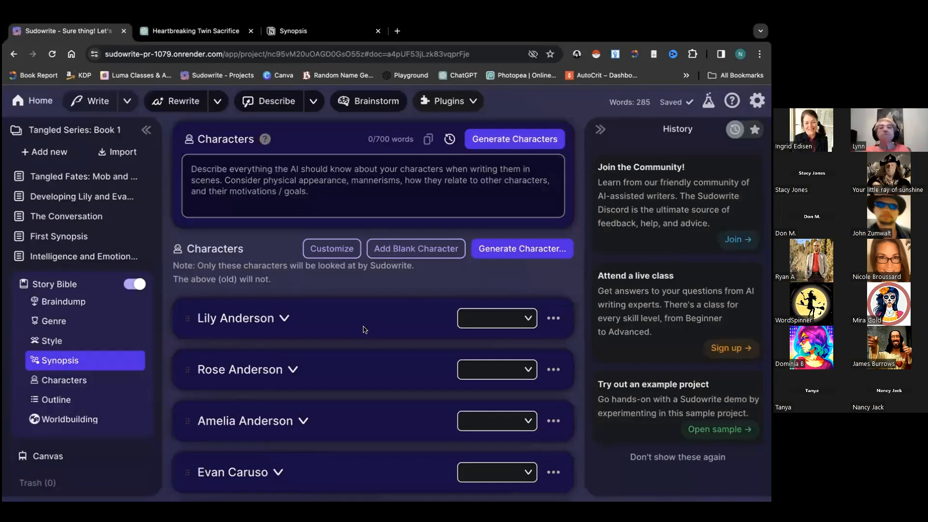
pyautogui.scroll(-2, 364, 330)
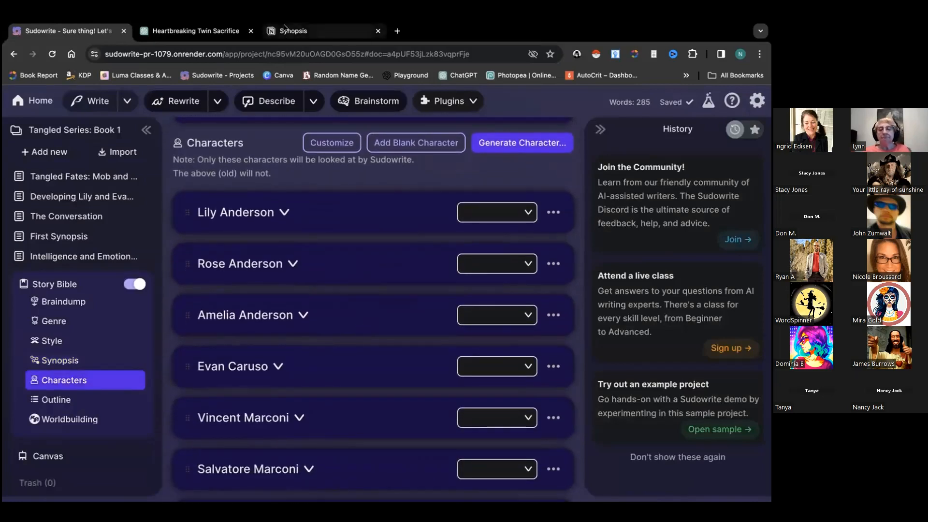
# Copy the published public link of the Notion Workflows and Tips page, then go back to Sudowrite
pyautogui.click(285, 27)
pyautogui.click(176, 101)
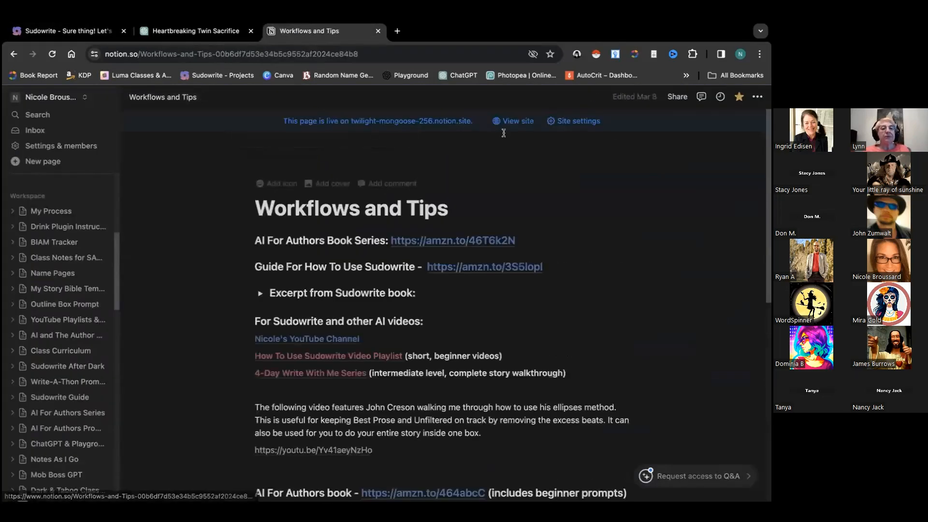
pyautogui.click(677, 96)
pyautogui.click(545, 122)
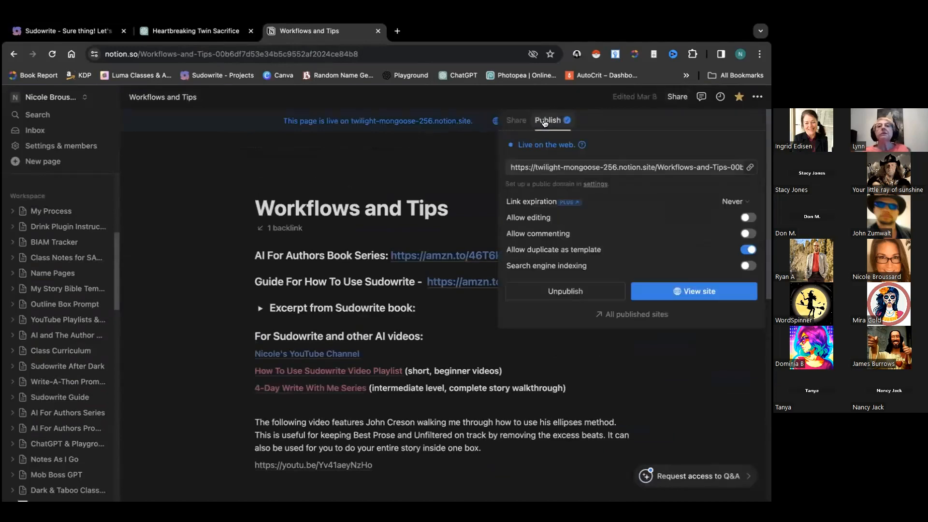
pyautogui.click(750, 168)
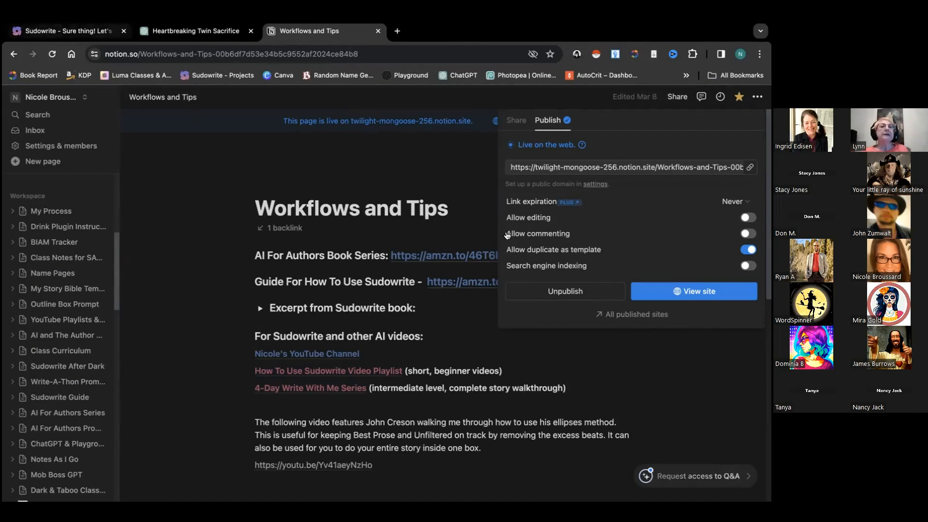
pyautogui.click(68, 31)
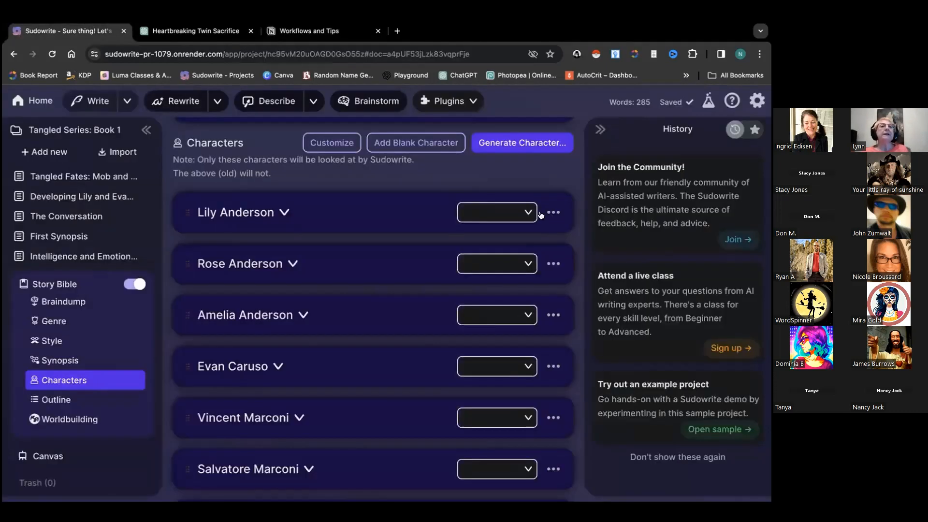
pyautogui.click(34, 101)
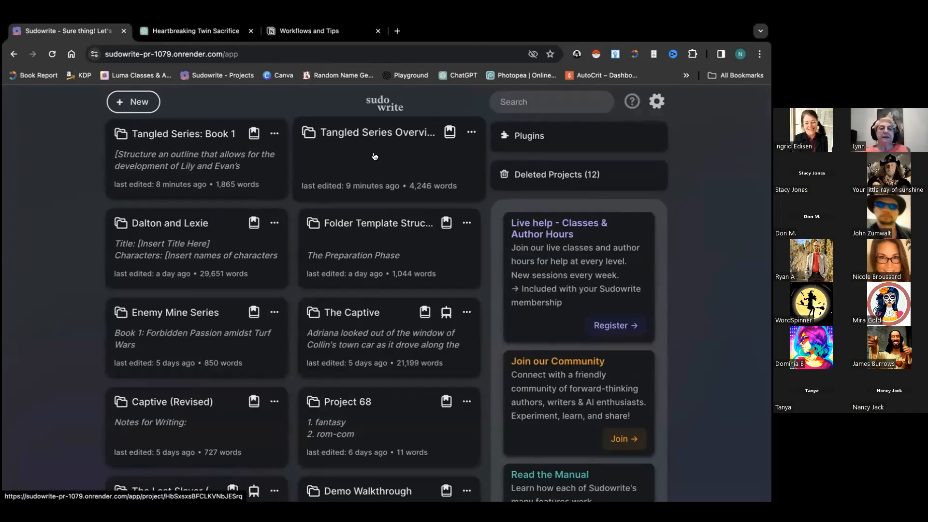
pyautogui.click(220, 154)
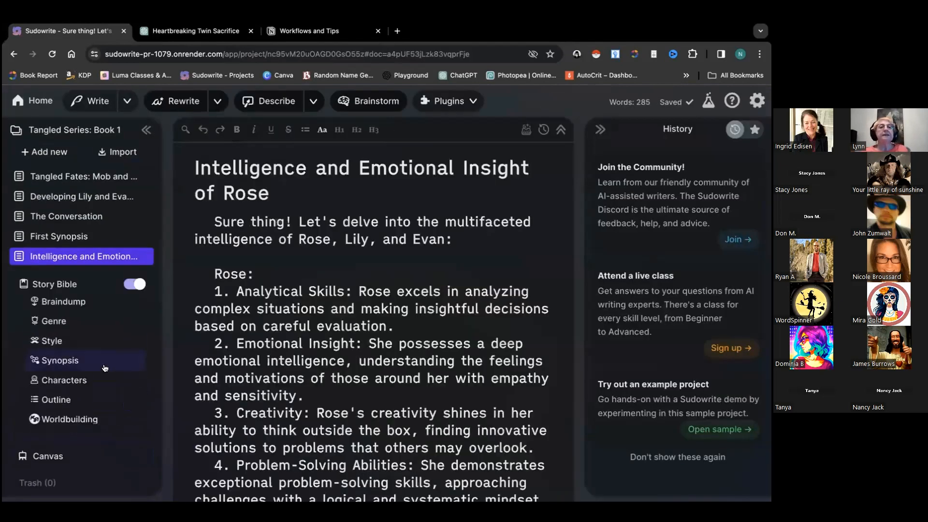
pyautogui.click(73, 384)
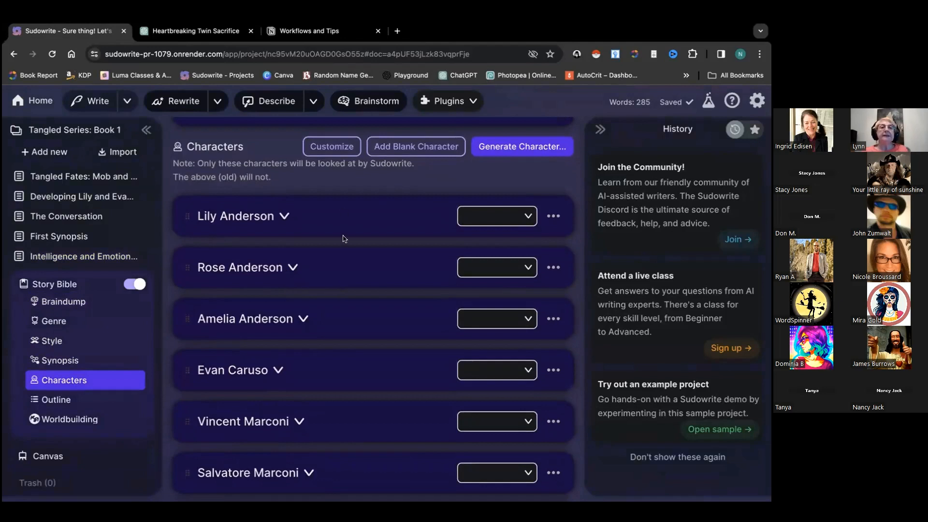
pyautogui.scroll(-5, 334, 360)
pyautogui.scroll(3, 334, 359)
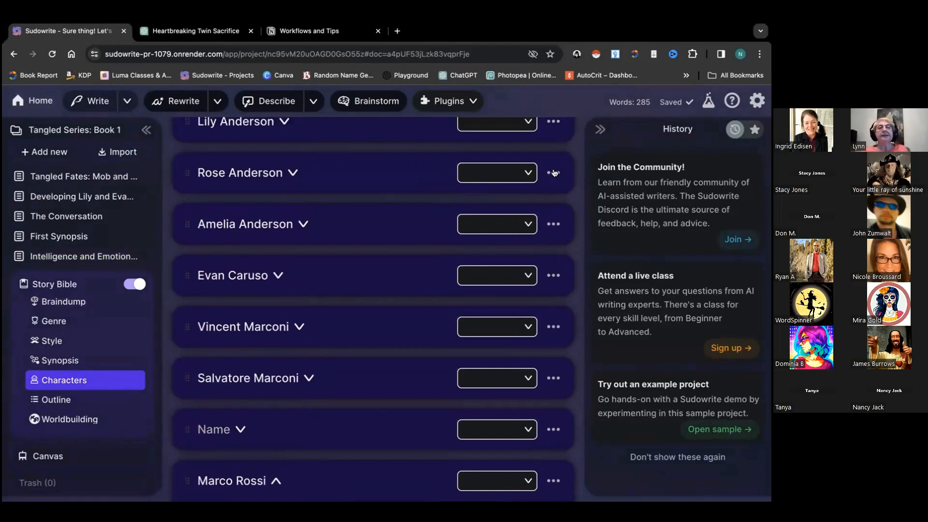
pyautogui.scroll(2, 377, 176)
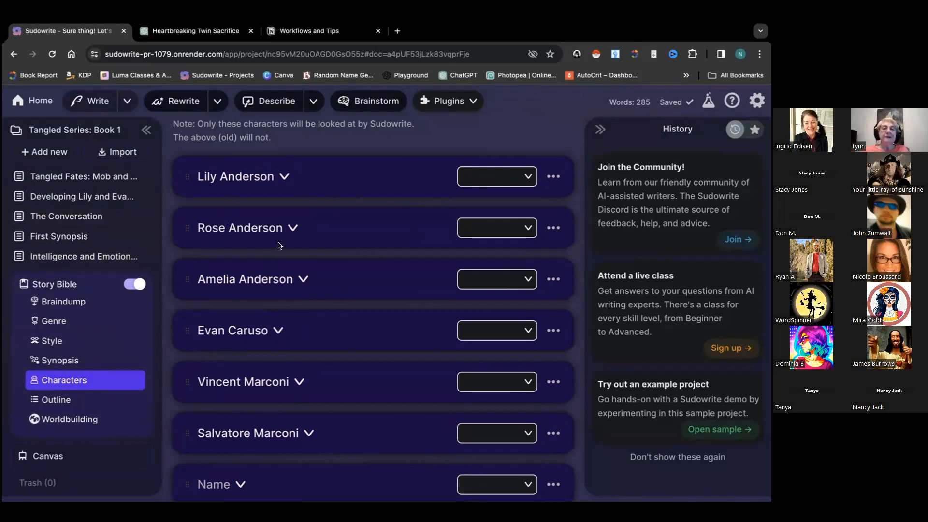
pyautogui.scroll(-1, 279, 245)
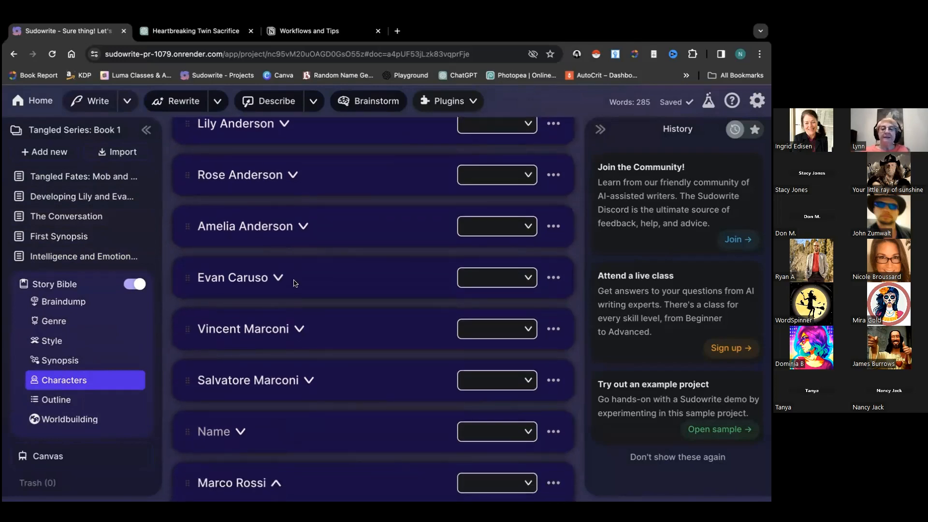
pyautogui.scroll(-2, 296, 283)
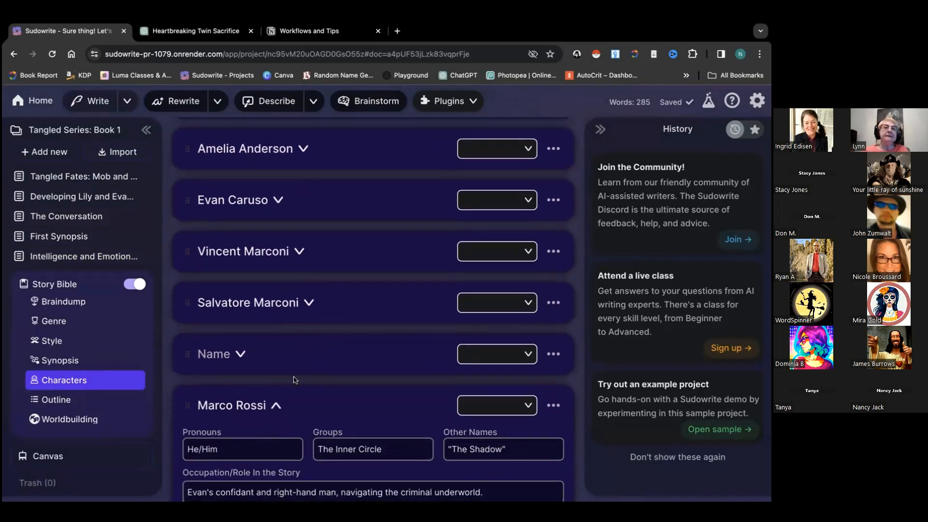
pyautogui.scroll(-1, 295, 380)
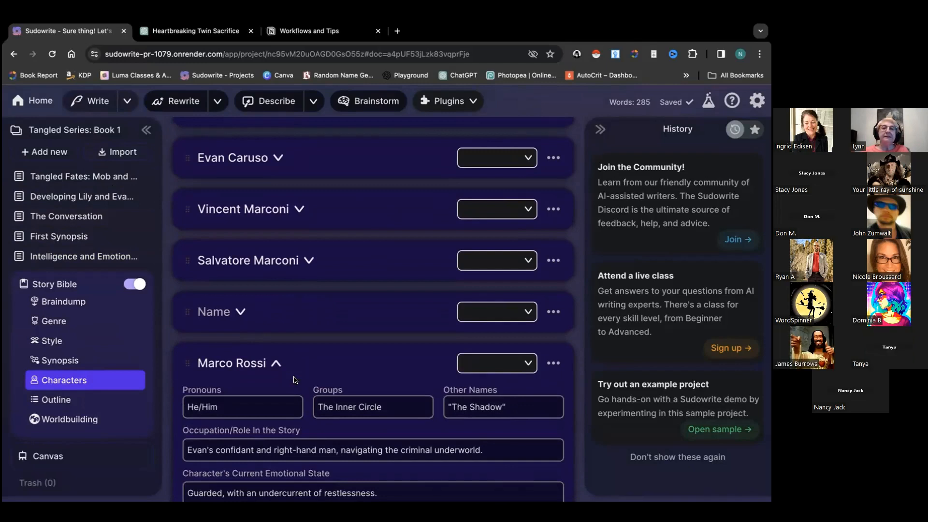
pyautogui.scroll(-4, 295, 380)
pyautogui.scroll(-2, 295, 380)
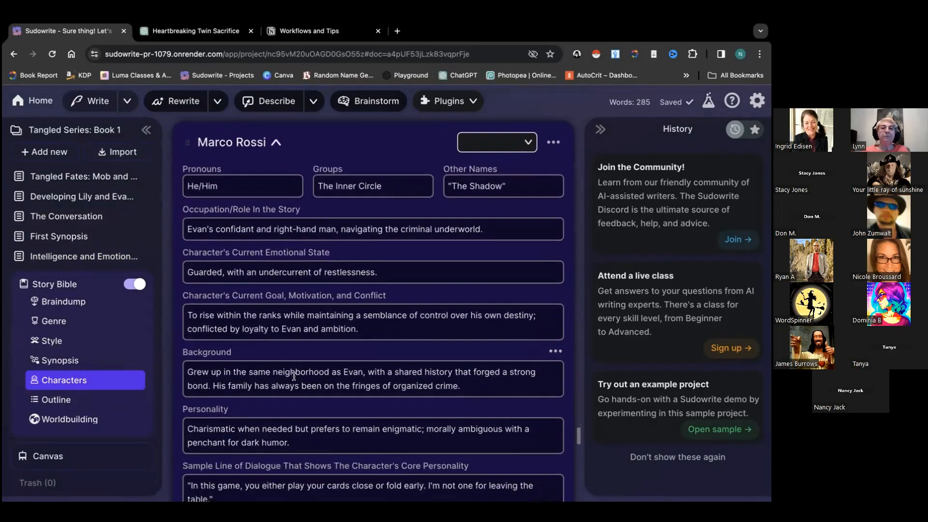
pyautogui.scroll(-6, 219, 208)
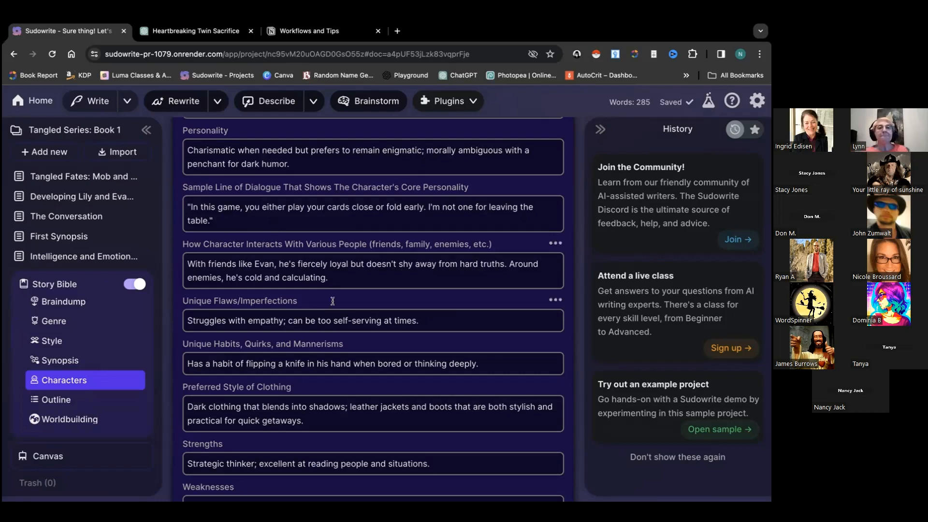
pyautogui.scroll(-15, 339, 314)
pyautogui.scroll(-1, 377, 358)
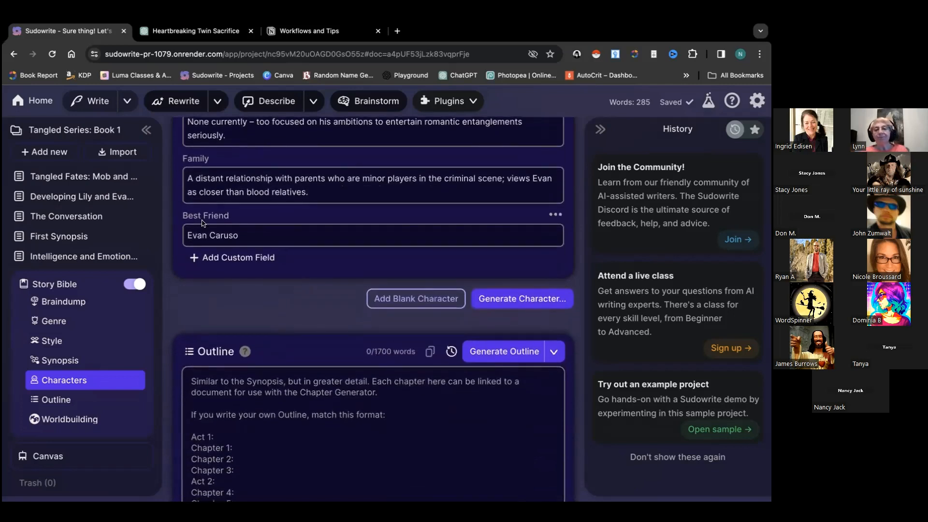
pyautogui.scroll(5, 264, 237)
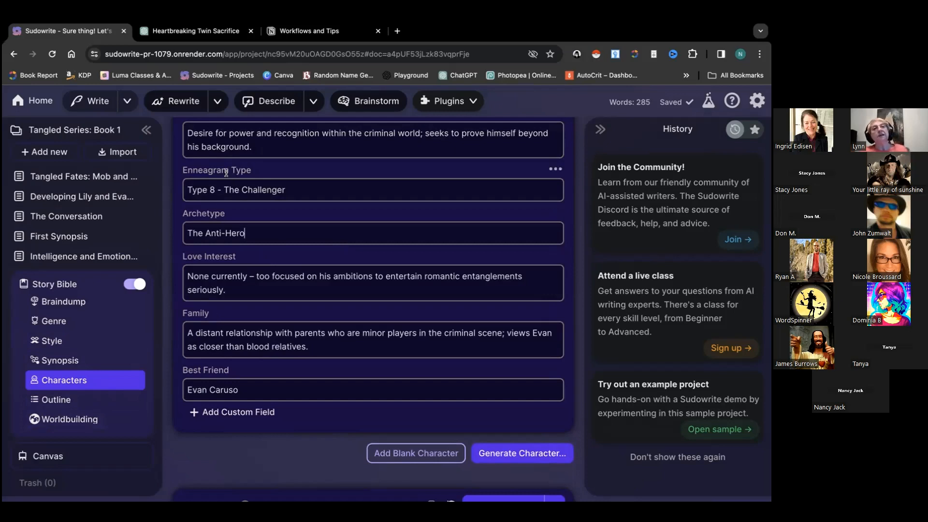
# Log out, sign in with the other Google account, and open its Jack The Ripper project
pyautogui.click(29, 100)
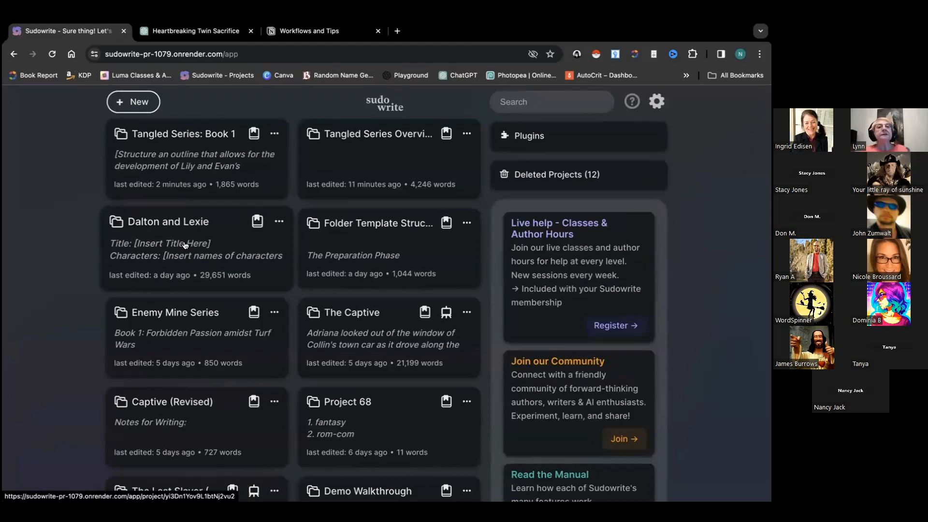
pyautogui.click(657, 102)
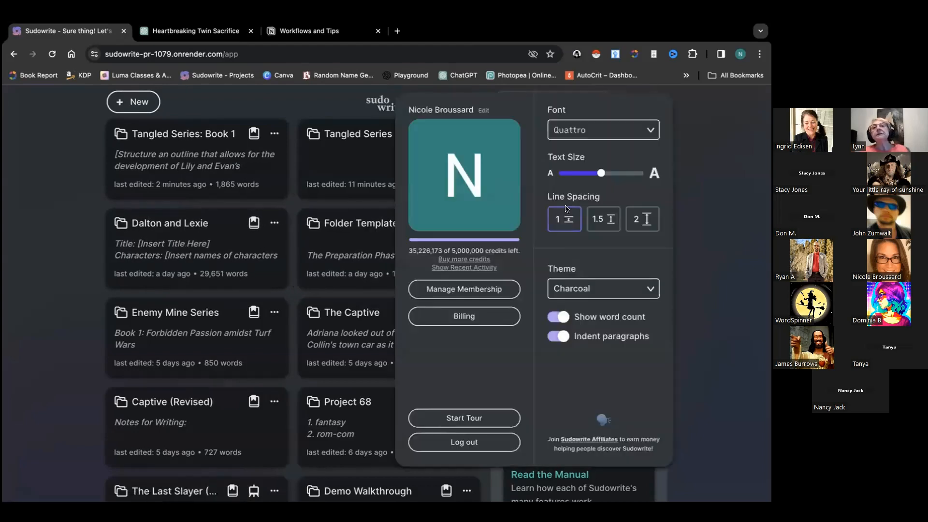
pyautogui.click(456, 445)
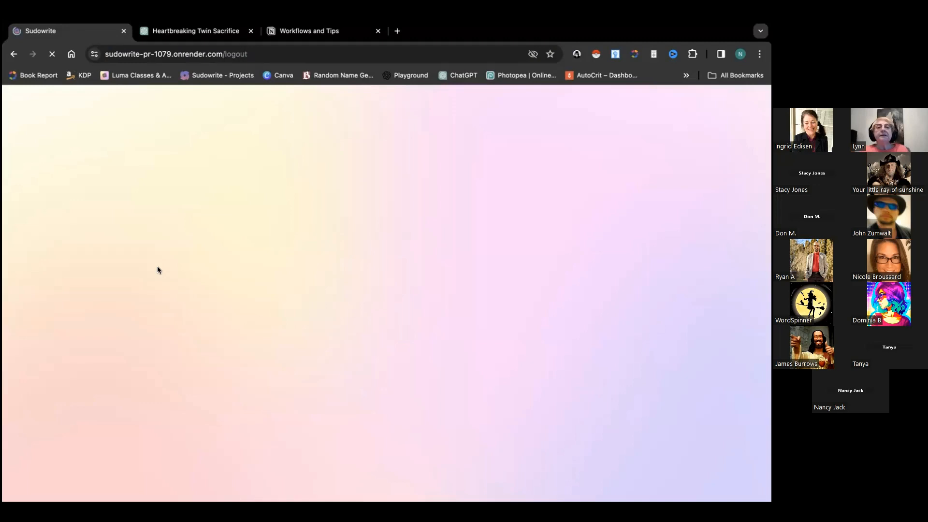
pyautogui.click(342, 246)
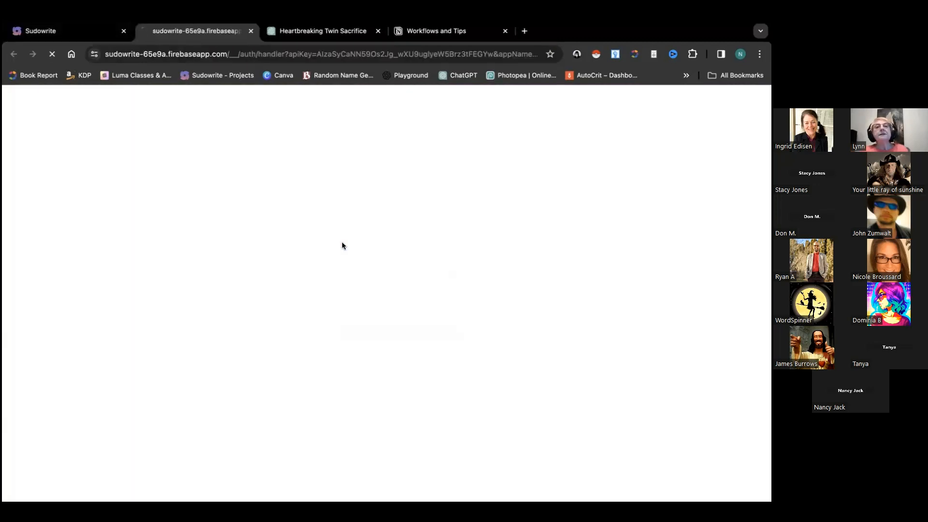
pyautogui.click(442, 280)
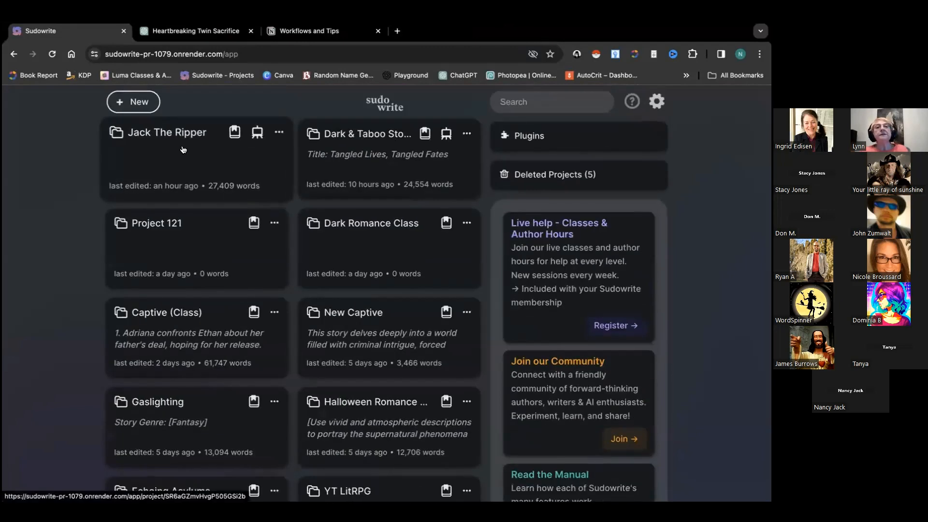
pyautogui.click(183, 149)
# Browse the Jack The Ripper project's Story Bible character entries
pyautogui.scroll(-1, 86, 323)
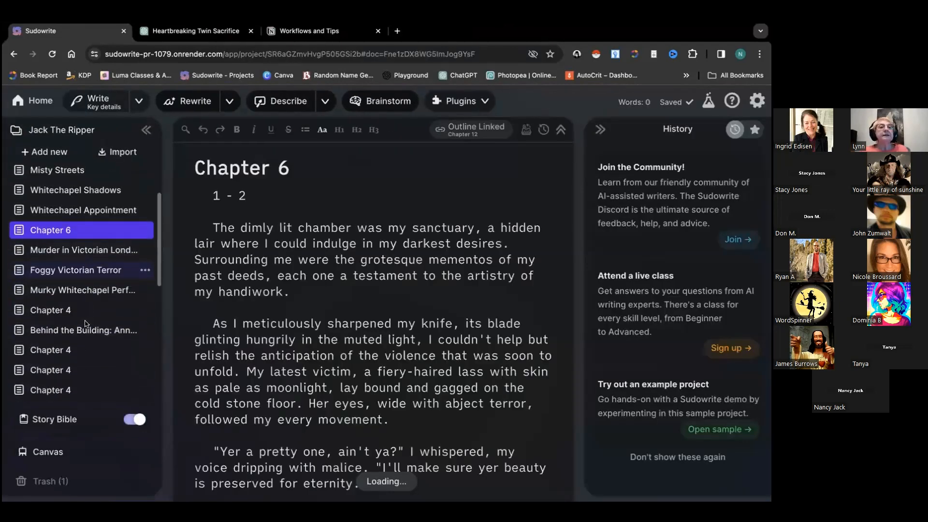
pyautogui.click(76, 377)
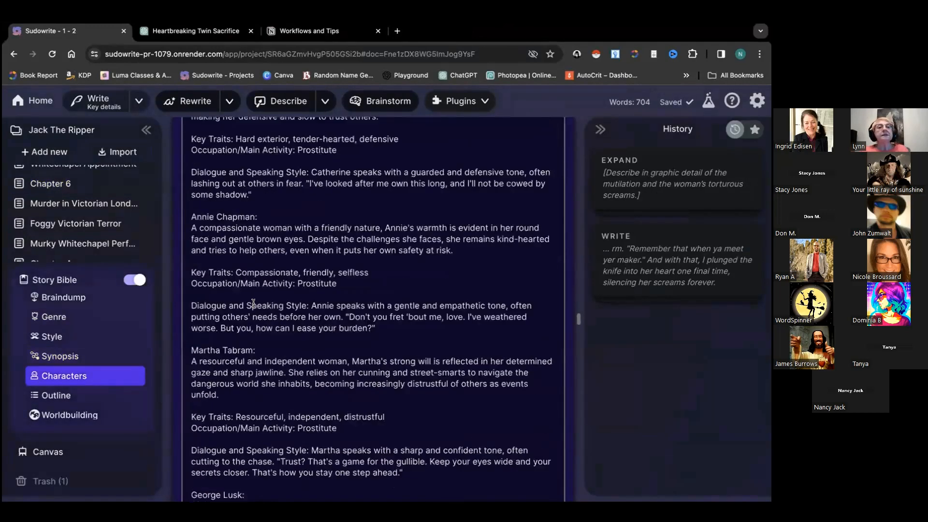
pyautogui.scroll(-2, 241, 217)
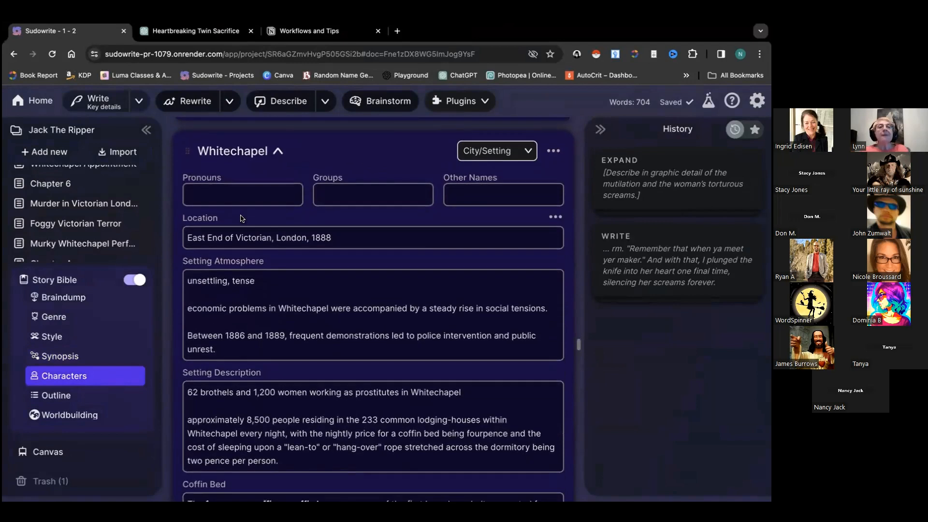
pyautogui.scroll(-3, 241, 219)
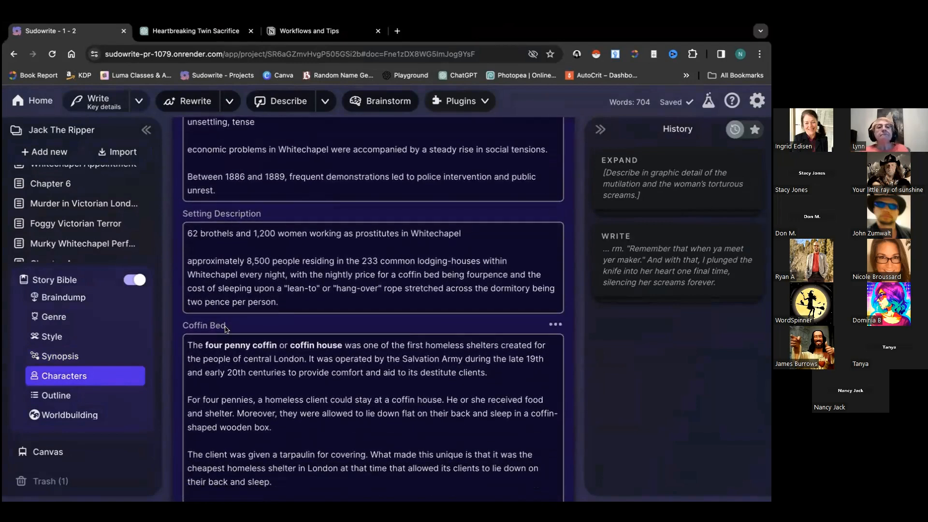
pyautogui.scroll(-6, 225, 329)
pyautogui.scroll(-6, 226, 327)
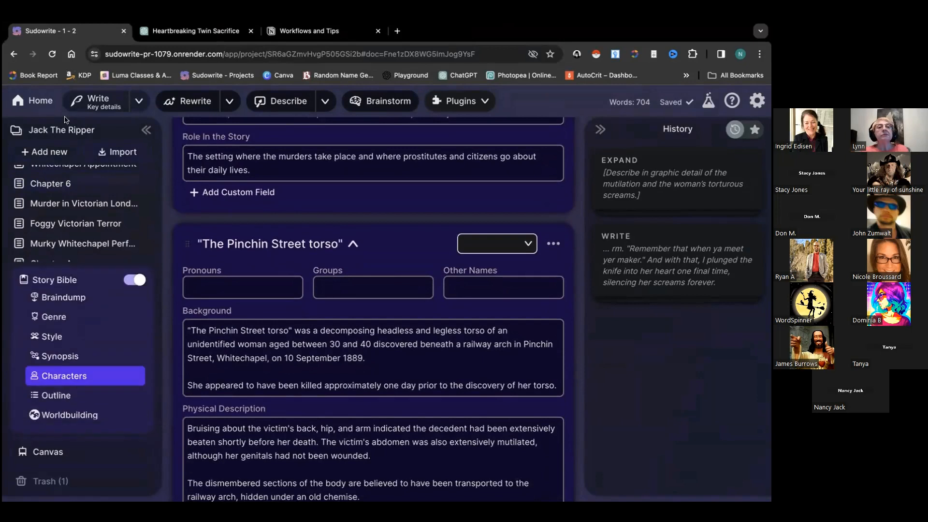
# Log out, sign back in with Google, and open a new browser tab
pyautogui.click(758, 103)
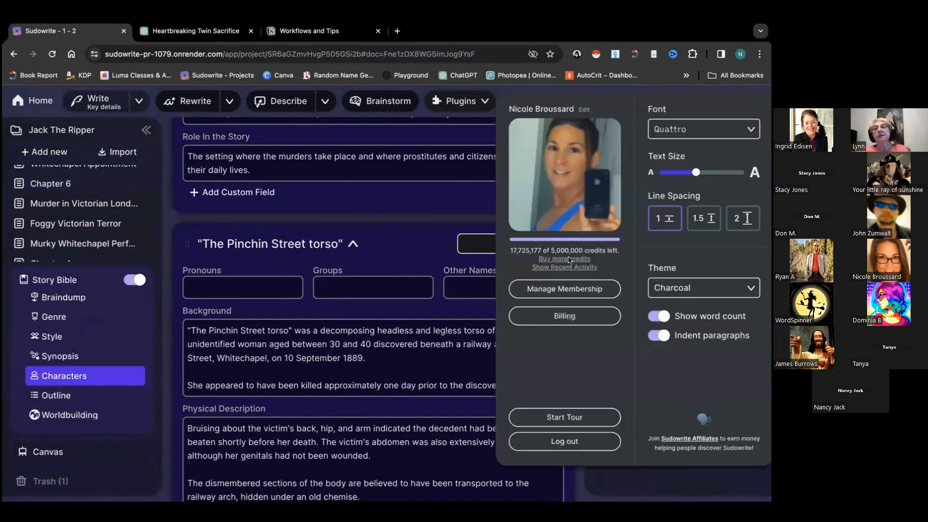
pyautogui.click(535, 443)
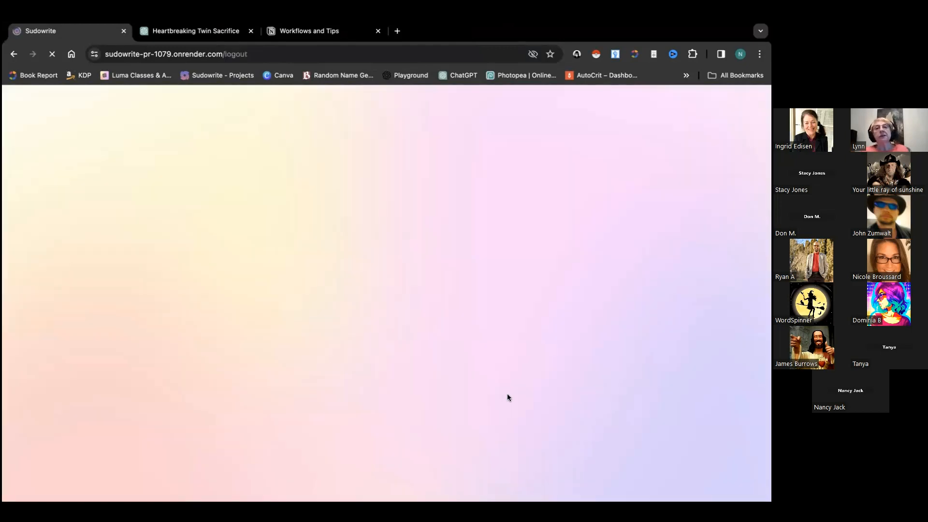
pyautogui.click(404, 248)
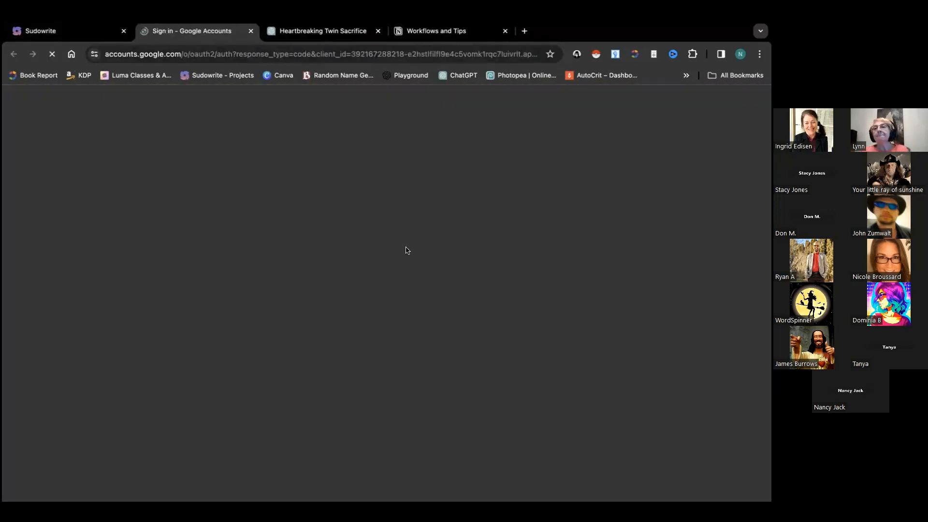
pyautogui.click(431, 251)
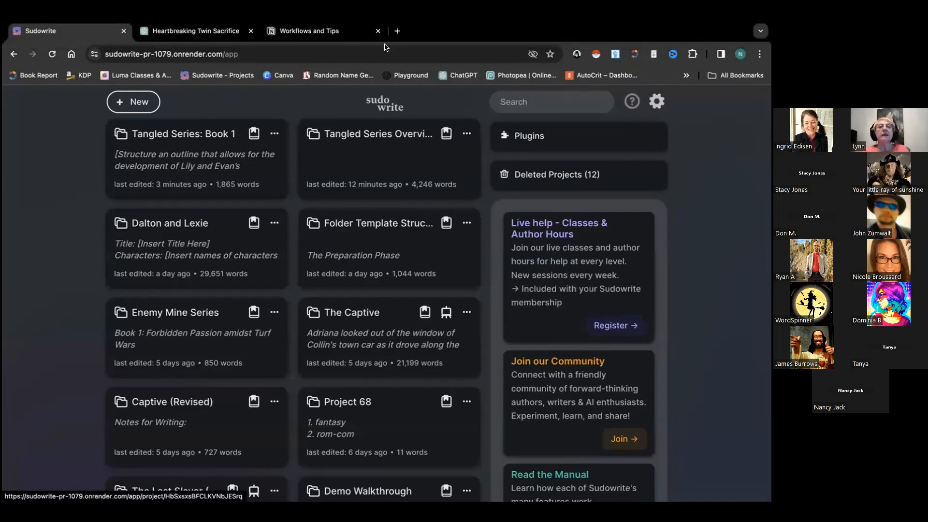
pyautogui.press('super+t')
# Go from Google Docs to the Sheets home page and open the Character Box Ideas spreadsheet
pyautogui.click(386, 281)
pyautogui.click(26, 108)
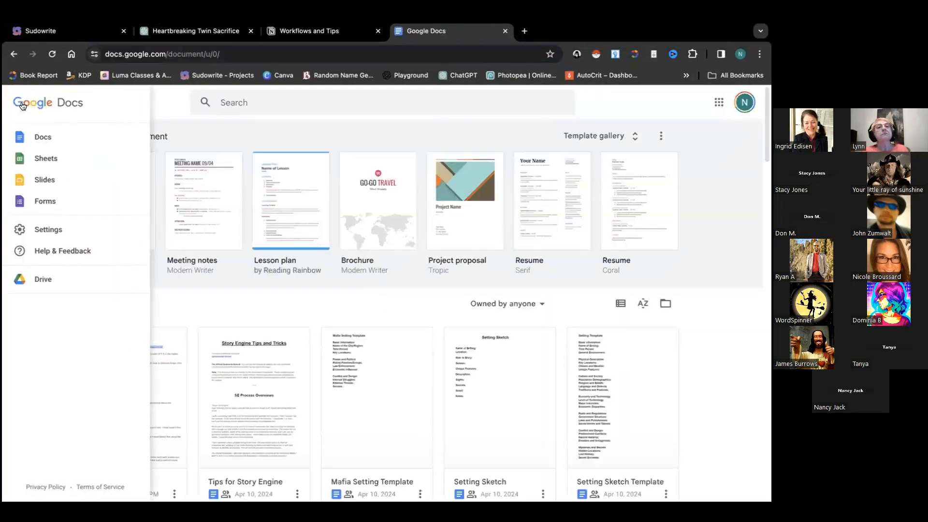
pyautogui.click(43, 160)
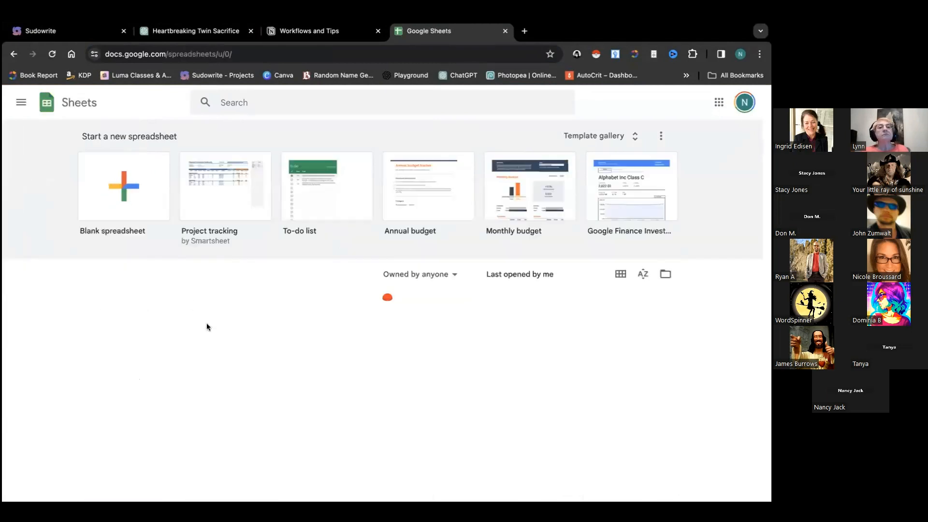
pyautogui.scroll(-3, 208, 323)
pyautogui.scroll(-1, 208, 322)
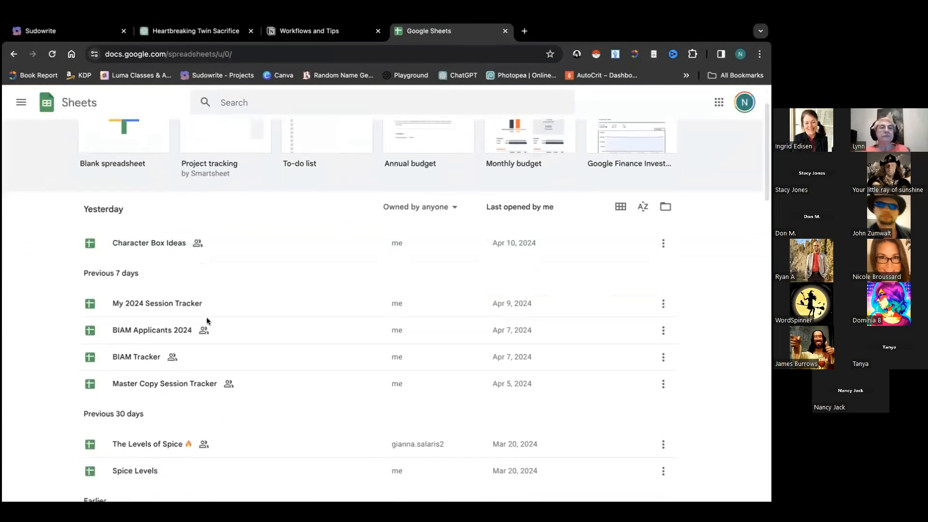
pyautogui.scroll(-1, 206, 325)
pyautogui.click(178, 213)
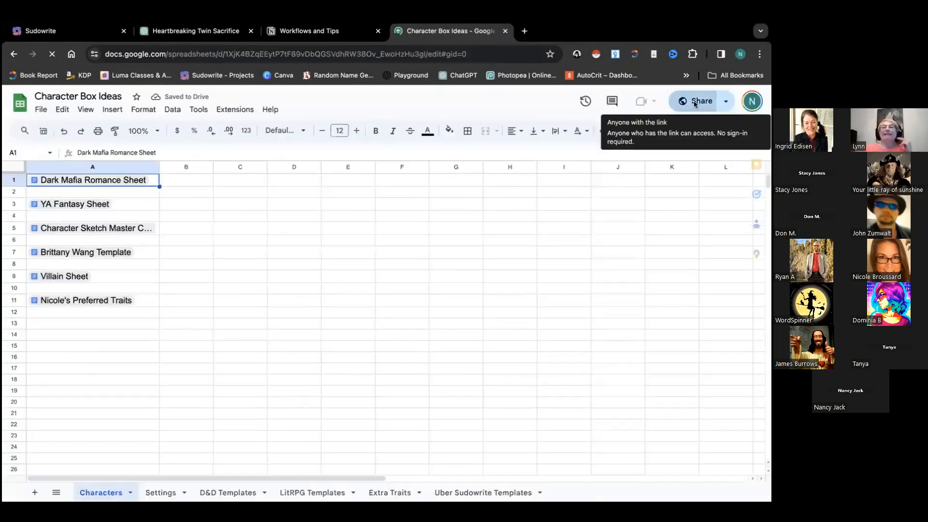
# Copy the spreadsheet's share link, then switch to its Settings sheet
pyautogui.click(696, 108)
pyautogui.click(297, 381)
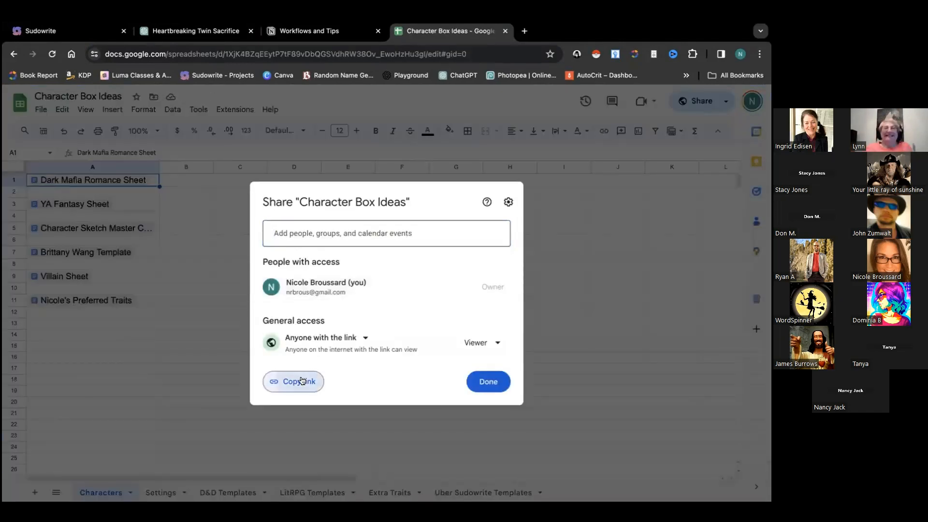
pyautogui.click(486, 381)
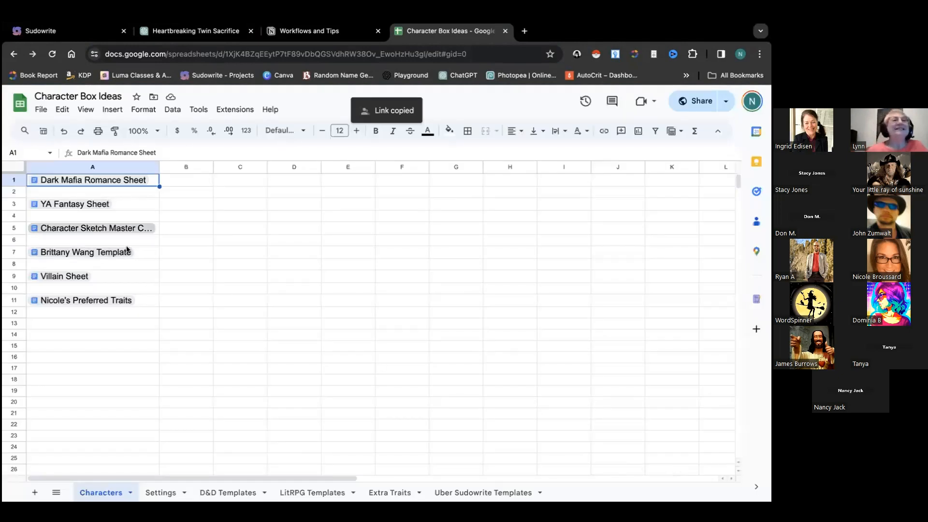
pyautogui.moveTo(104, 206)
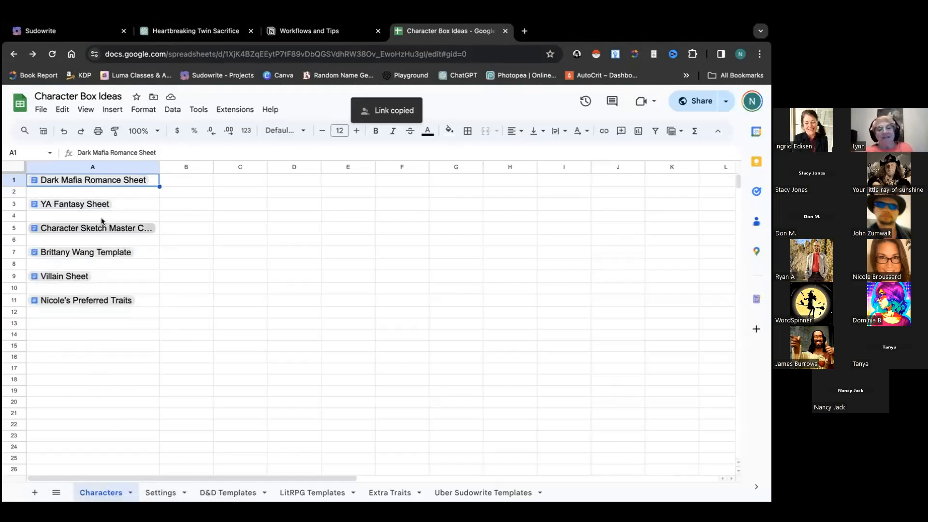
pyautogui.moveTo(309, 498)
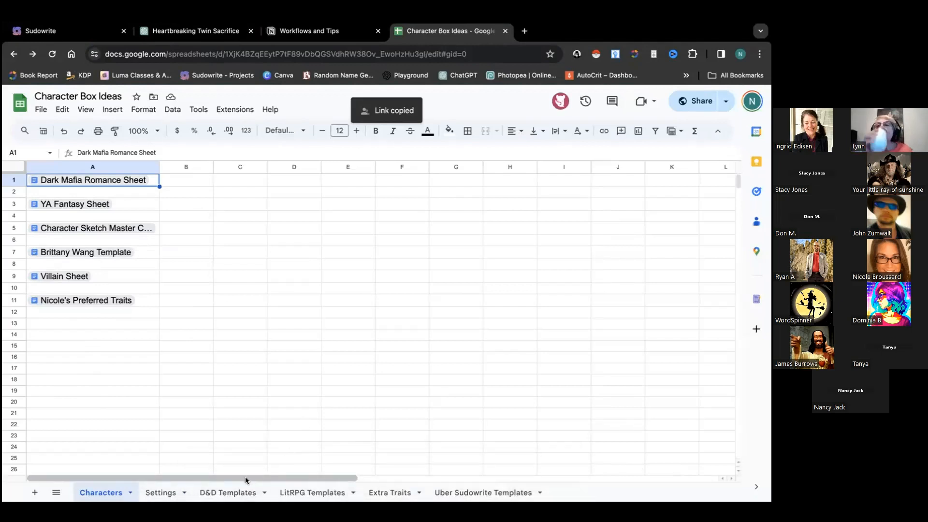
pyautogui.click(162, 492)
# Open the Fantasy Setting Template document from its link, then go back to the Sudowrite dashboard
pyautogui.moveTo(92, 252)
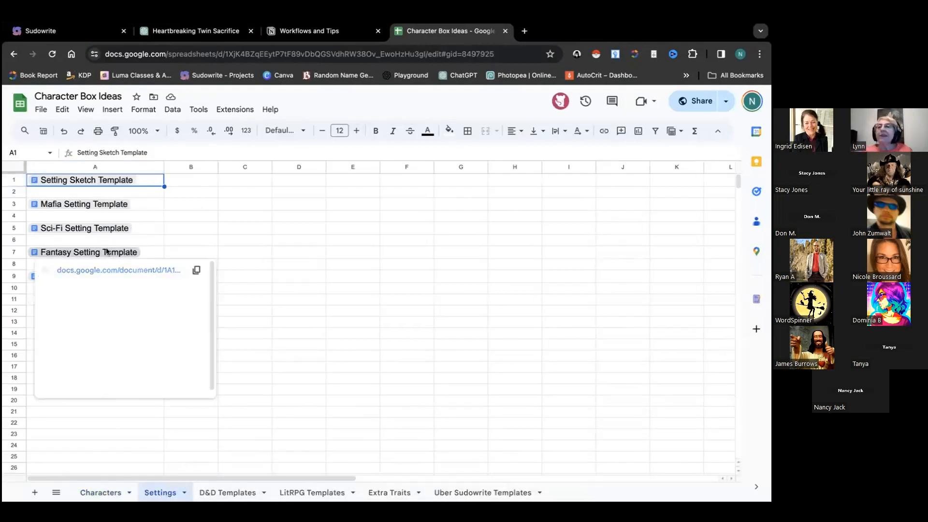
pyautogui.click(109, 271)
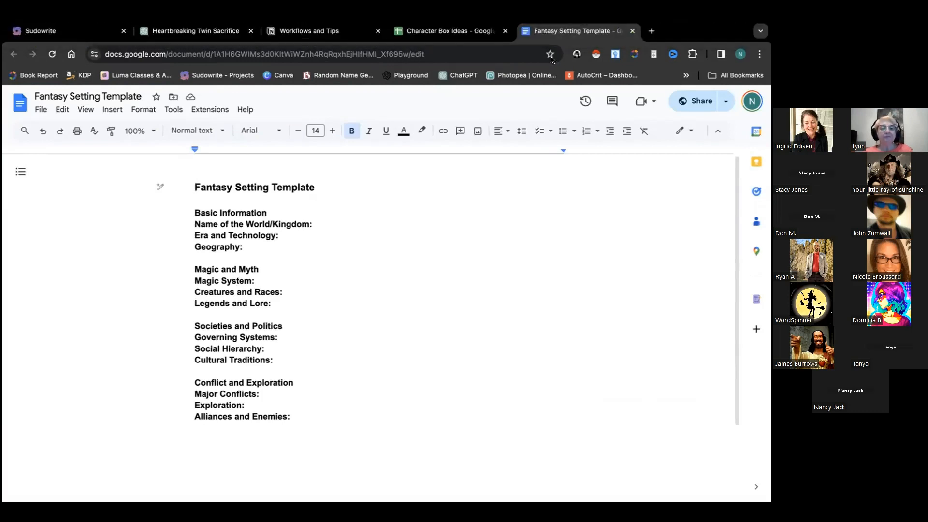
pyautogui.click(63, 33)
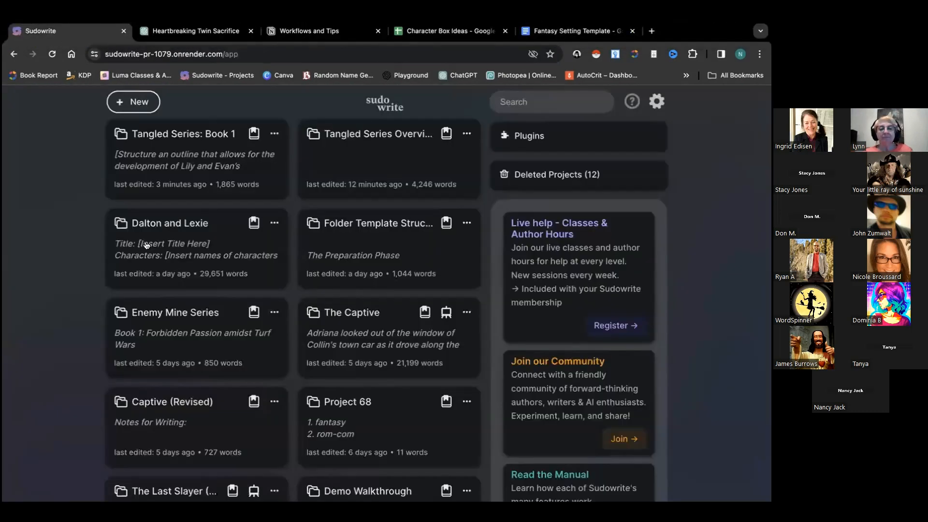
# Open the Dalton and Lexie project and browse its Worldbuilding entries, including Creek Manor and Wellspring, Nevada
pyautogui.click(177, 245)
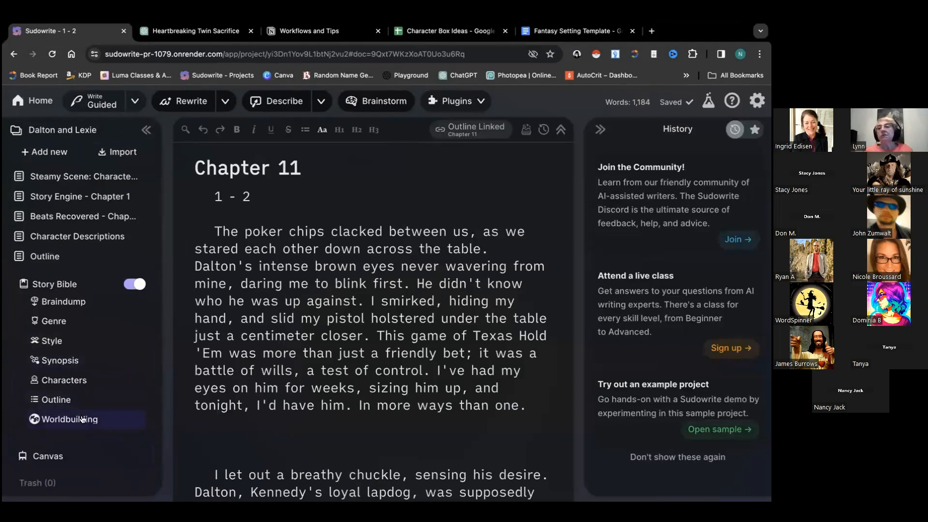
pyautogui.click(83, 420)
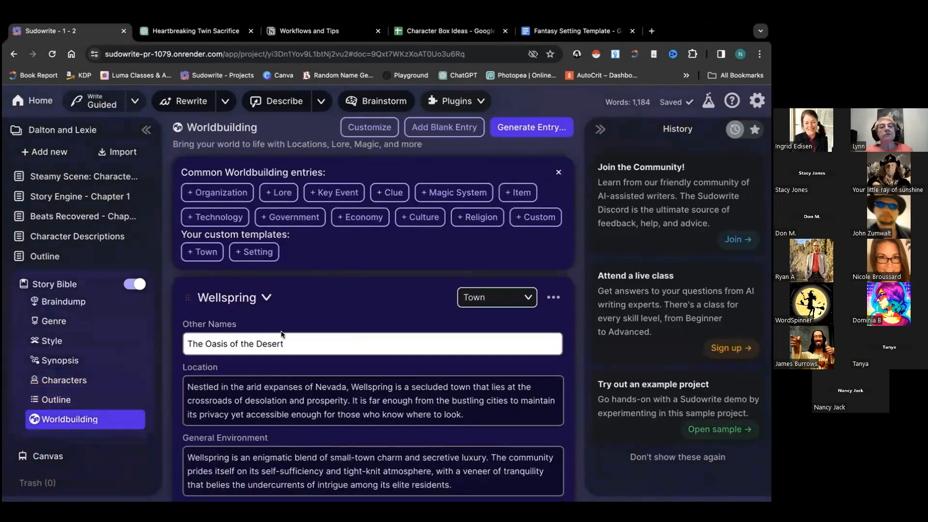
pyautogui.scroll(10, 283, 324)
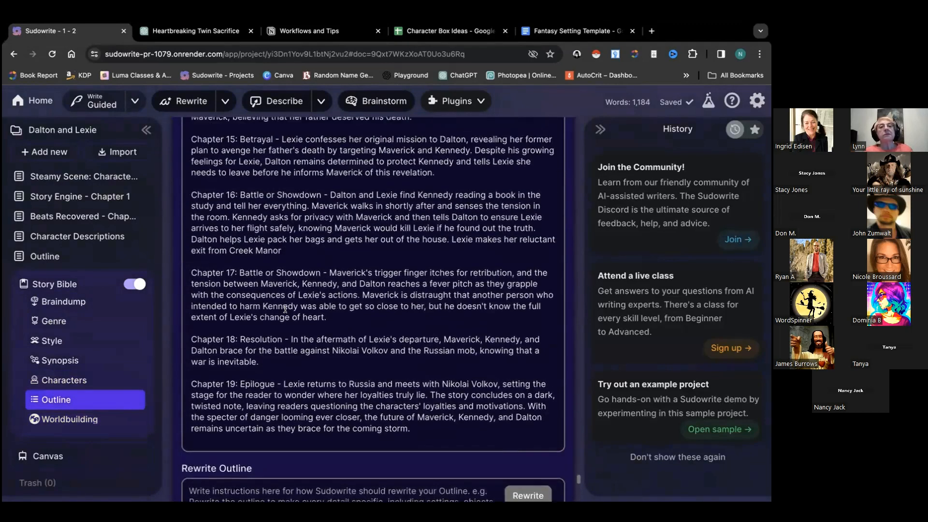
pyautogui.scroll(8, 286, 309)
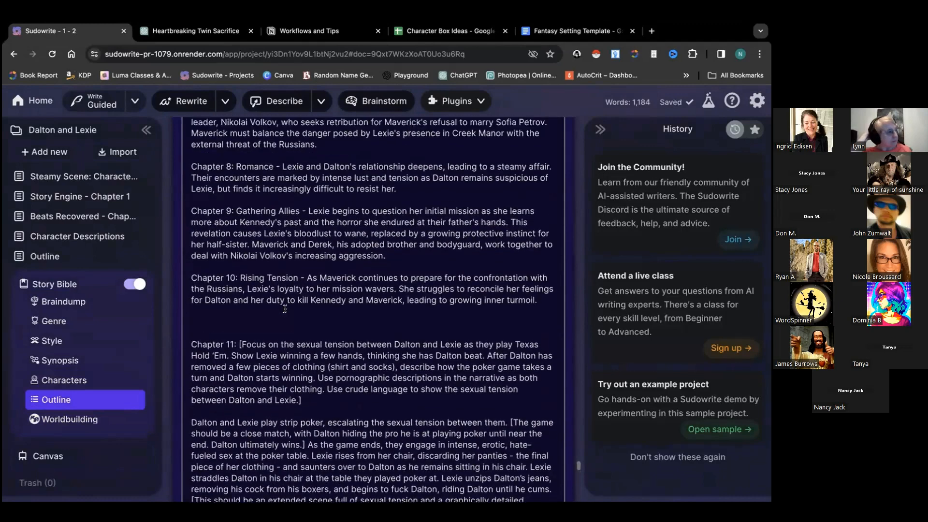
pyautogui.scroll(10, 285, 309)
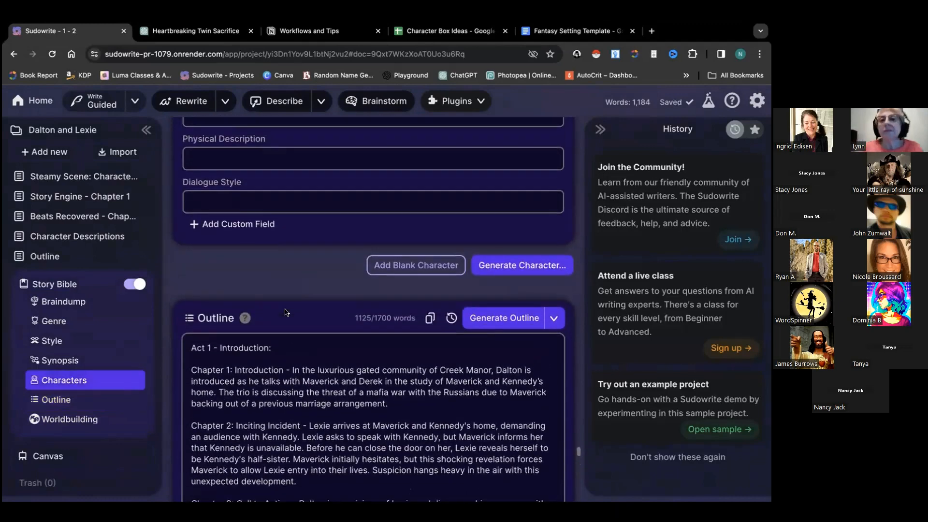
pyautogui.scroll(2, 286, 309)
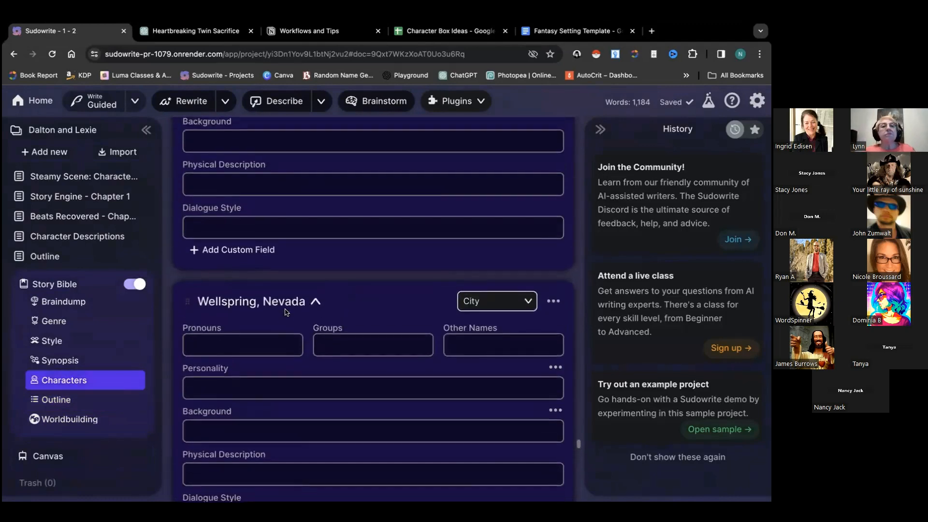
pyautogui.scroll(1, 285, 312)
pyautogui.scroll(5, 285, 312)
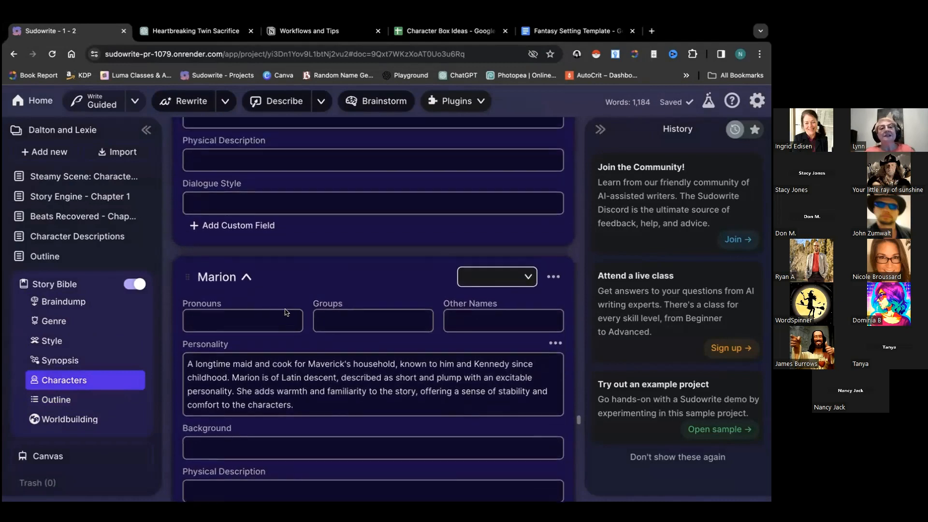
pyautogui.scroll(1, 285, 312)
pyautogui.scroll(-5, 286, 309)
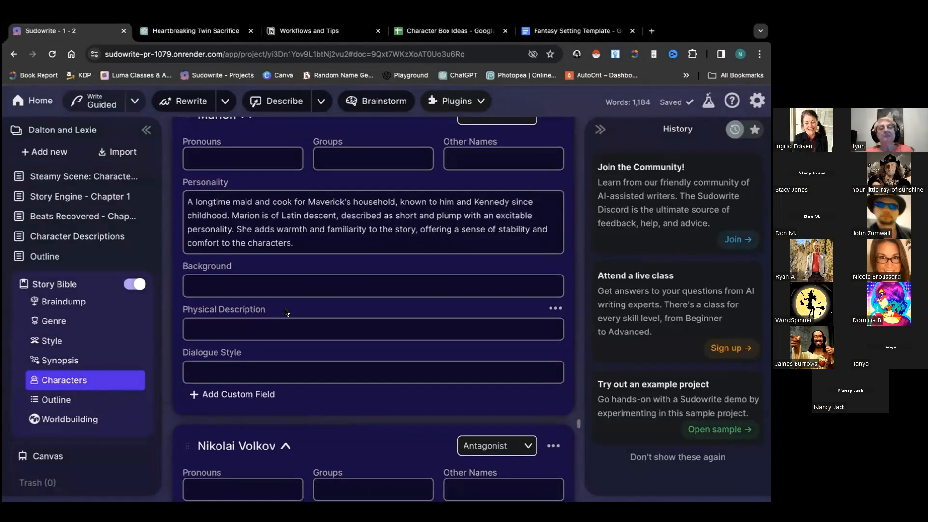
pyautogui.scroll(-8, 285, 311)
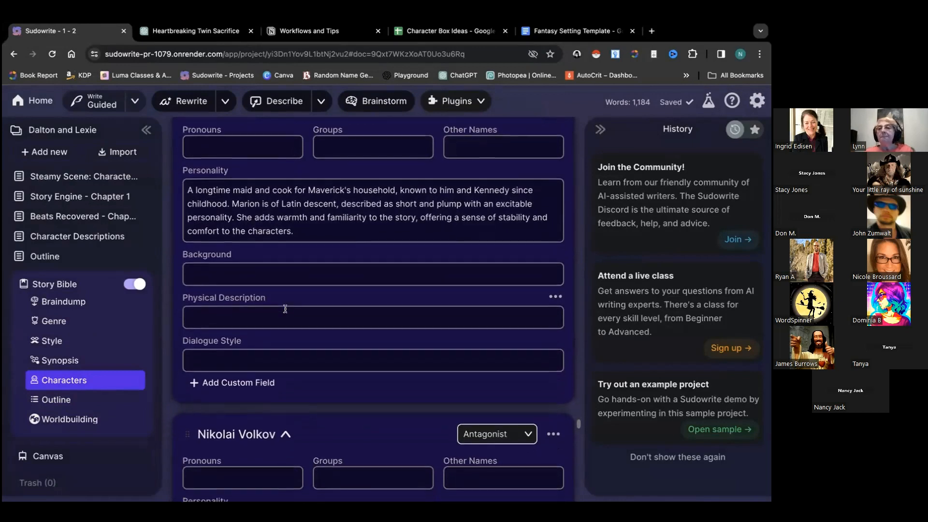
pyautogui.scroll(-5, 285, 309)
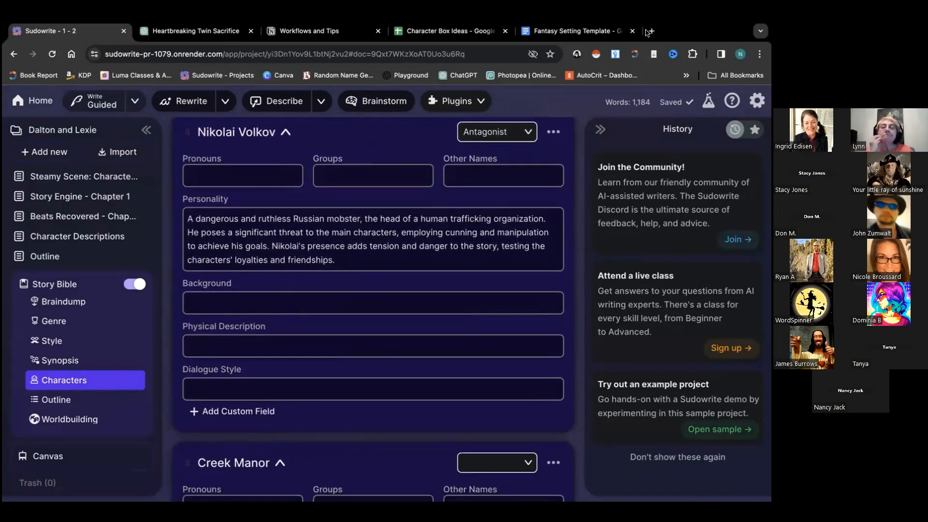
# Close the Character Box Ideas and Fantasy Setting Template tabs and return to the projects dashboard
pyautogui.click(505, 31)
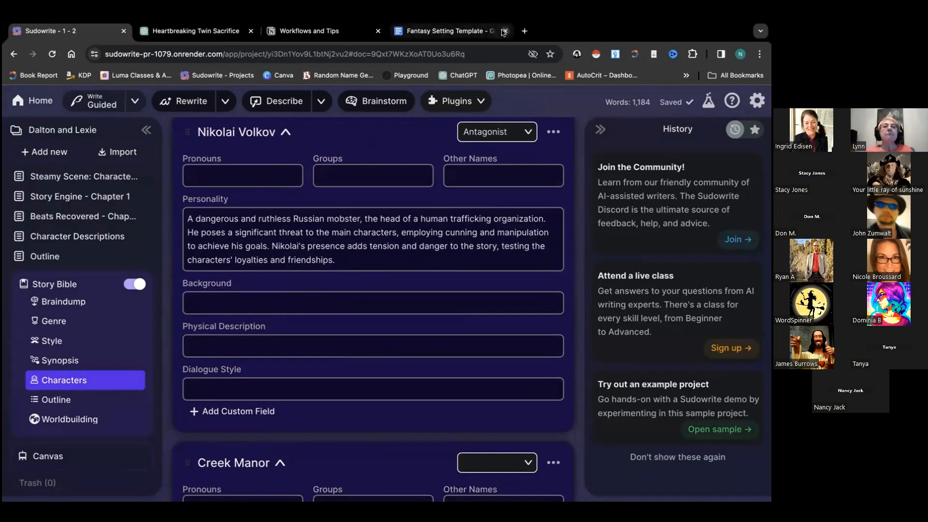
pyautogui.click(505, 31)
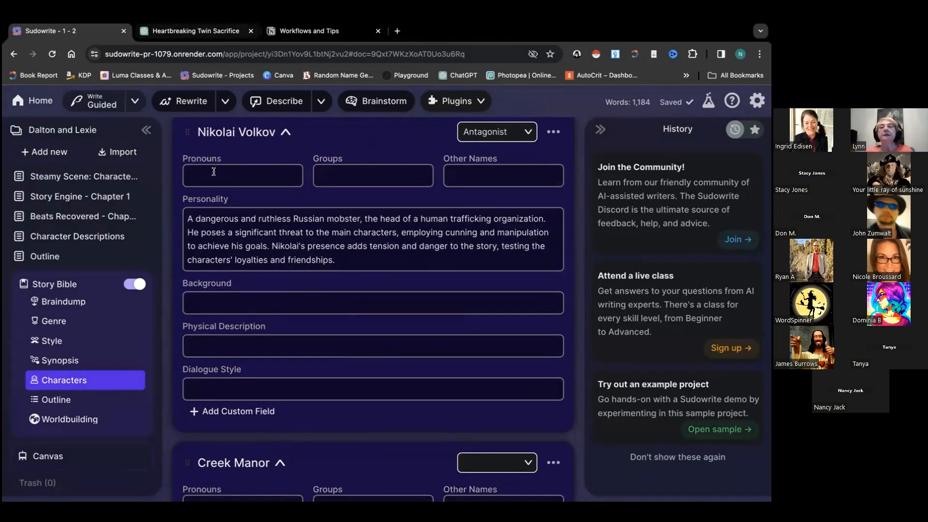
pyautogui.scroll(-1, 274, 302)
pyautogui.scroll(-7, 273, 302)
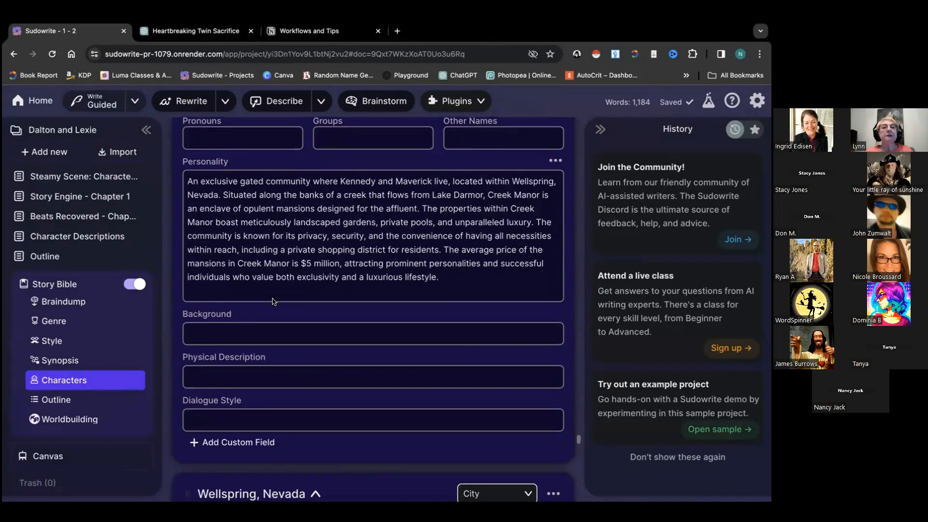
pyautogui.scroll(-6, 274, 300)
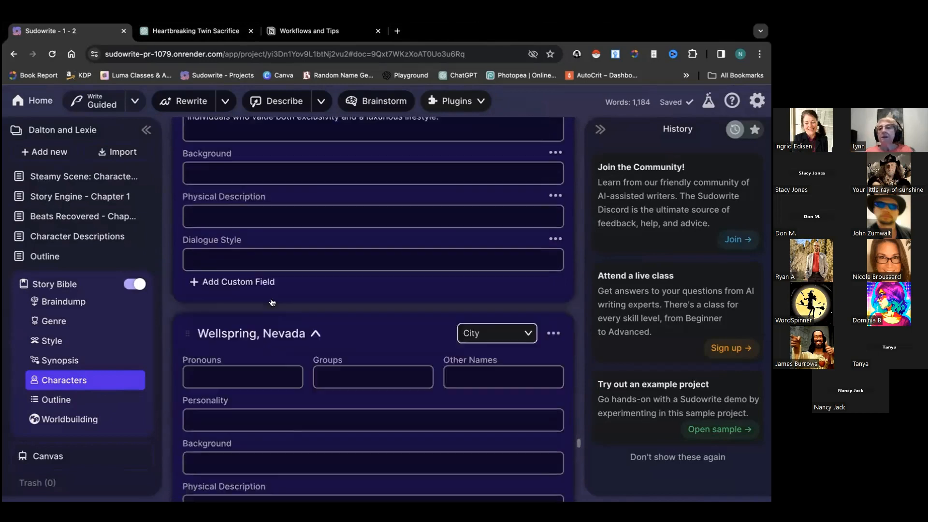
pyautogui.click(43, 102)
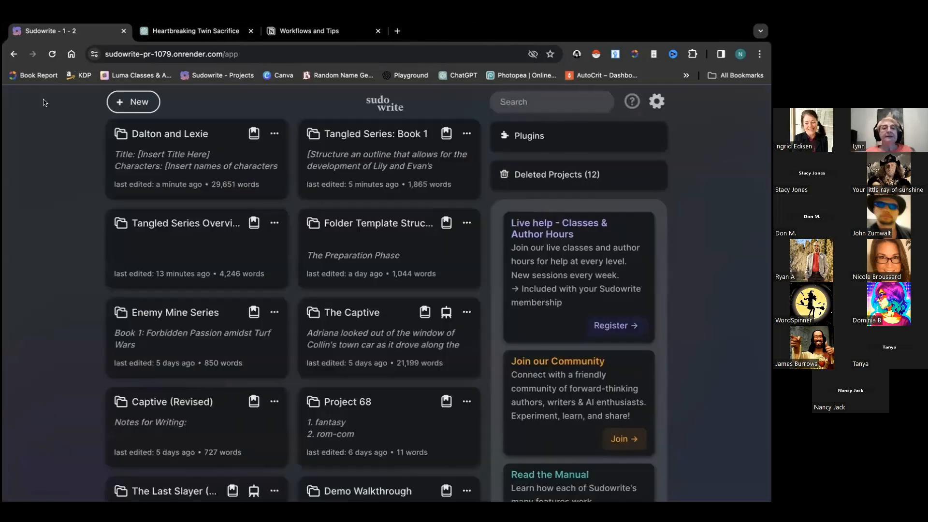
pyautogui.click(356, 162)
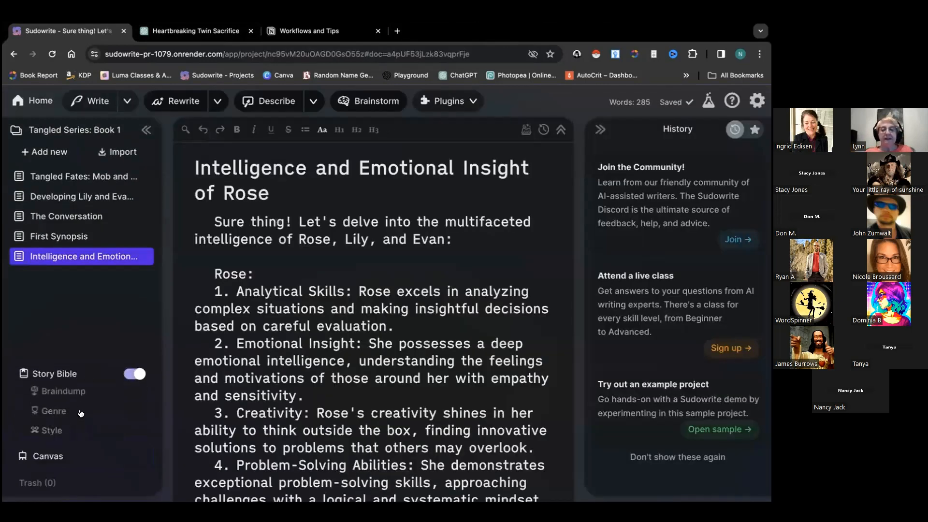
pyautogui.click(82, 381)
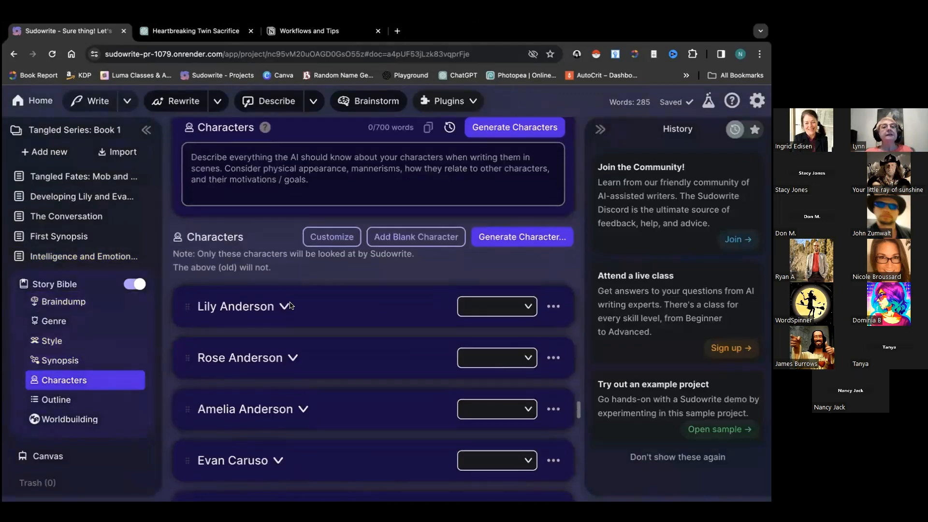
pyautogui.click(282, 308)
pyautogui.scroll(-10, 292, 310)
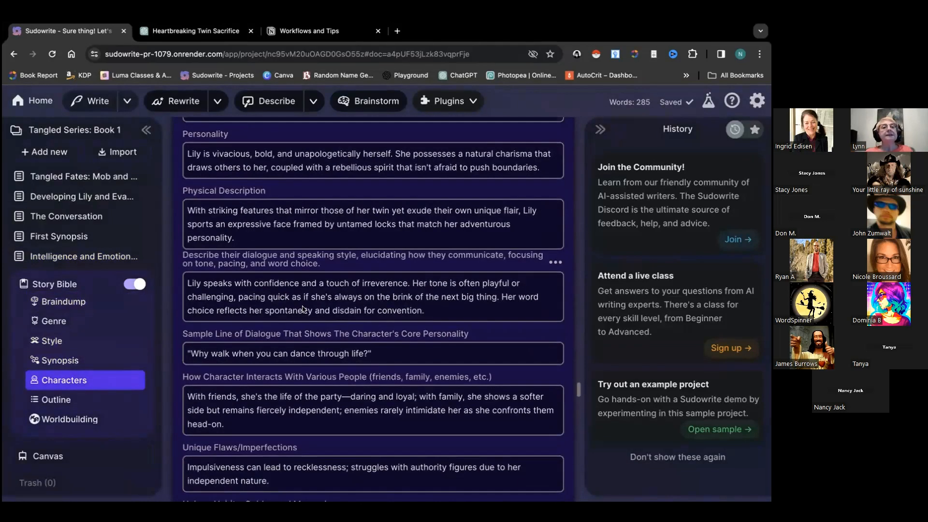
pyautogui.scroll(6, 302, 308)
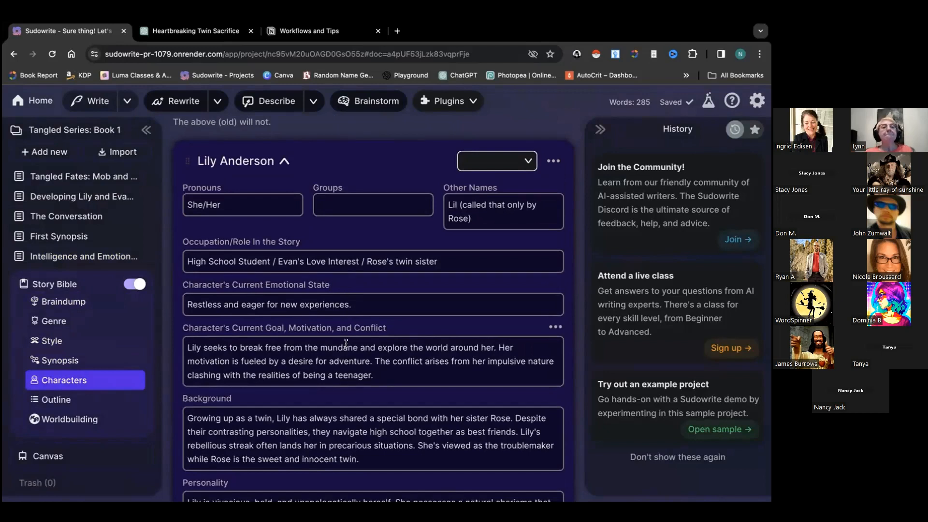
pyautogui.scroll(-1, 332, 310)
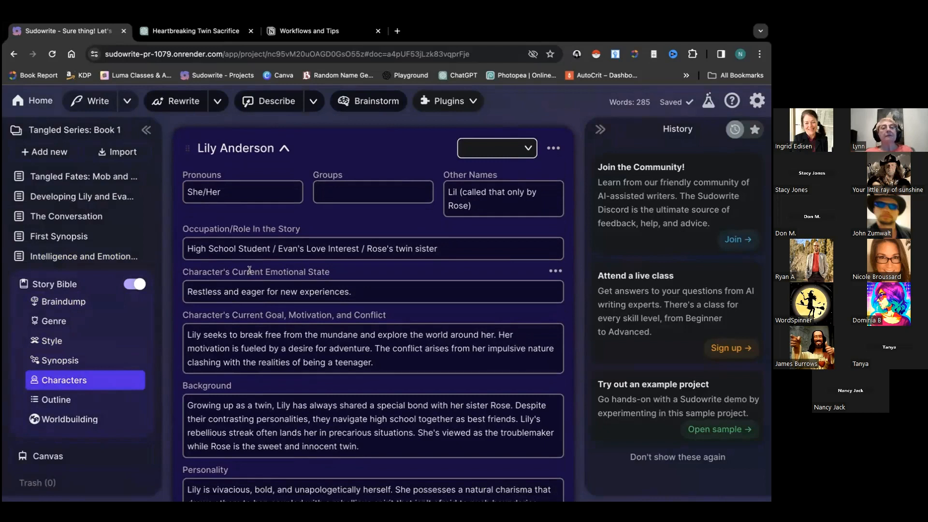
pyautogui.moveTo(279, 270); pyautogui.dragTo(342, 296)
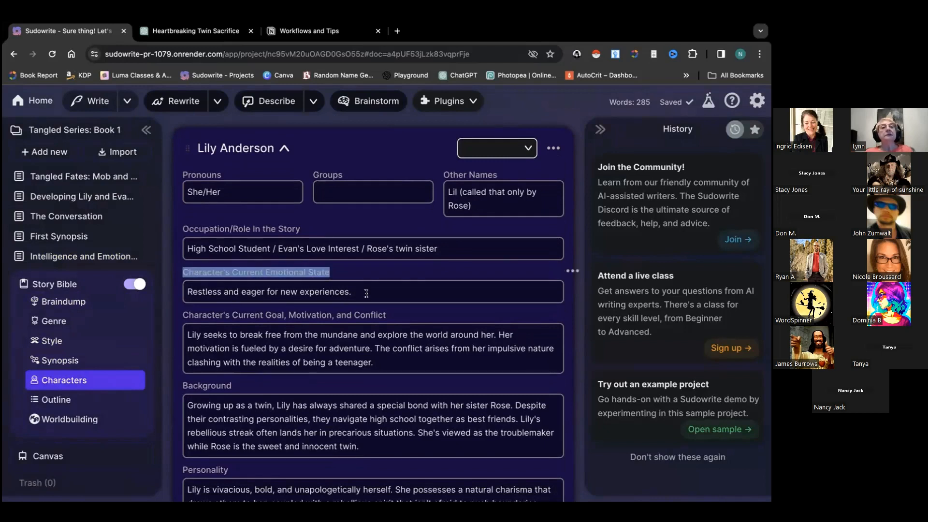
pyautogui.click(366, 294)
pyautogui.scroll(-1, 337, 355)
pyautogui.scroll(-5, 337, 354)
pyautogui.scroll(-3, 337, 354)
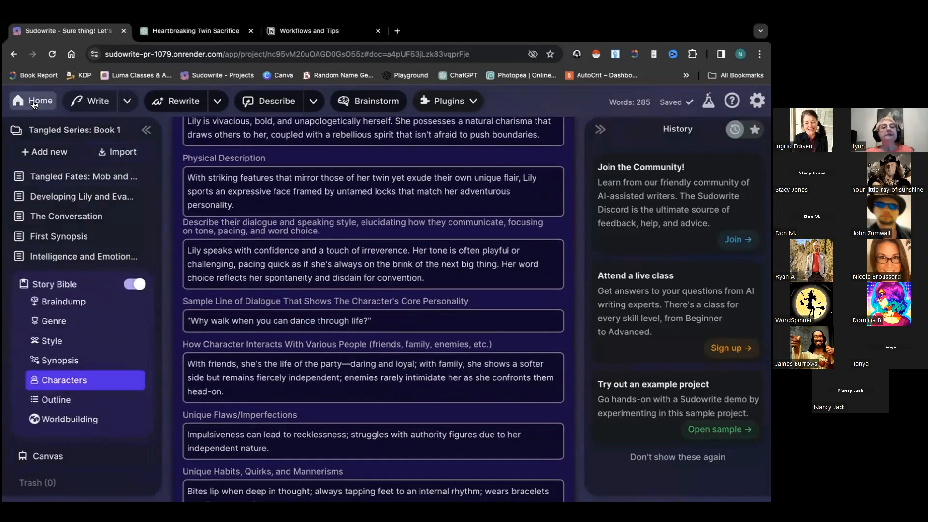
pyautogui.click(34, 103)
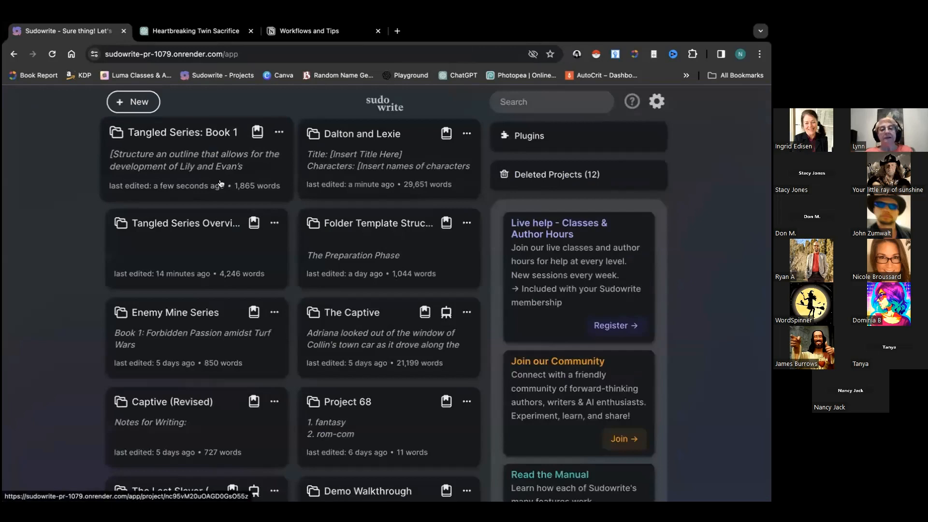
# Open the Dalton and Lexie project's Worldbuilding section and view the Wellspring town entry
pyautogui.click(350, 164)
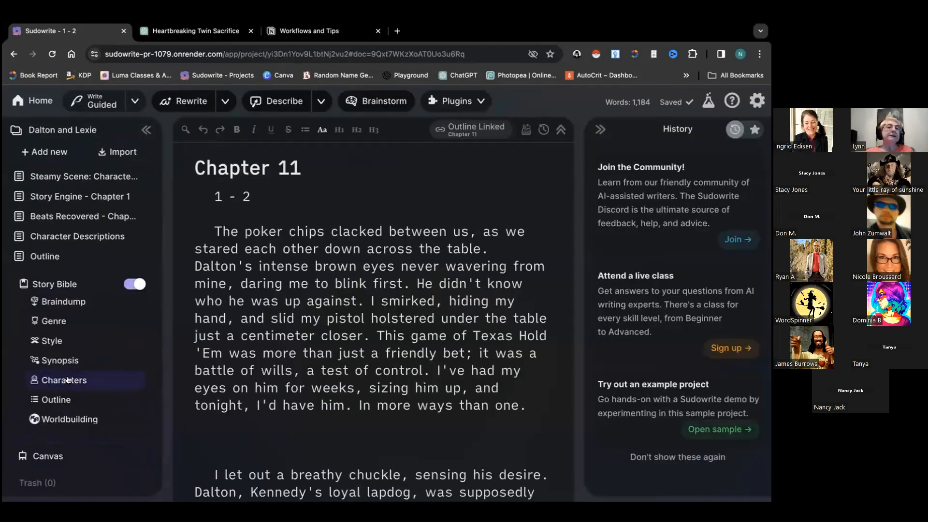
pyautogui.click(73, 422)
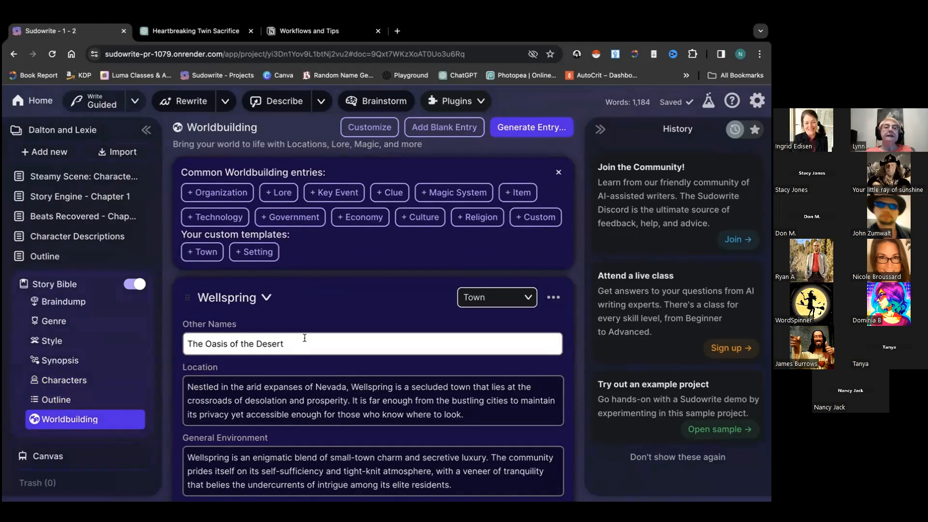
pyautogui.scroll(-1, 303, 369)
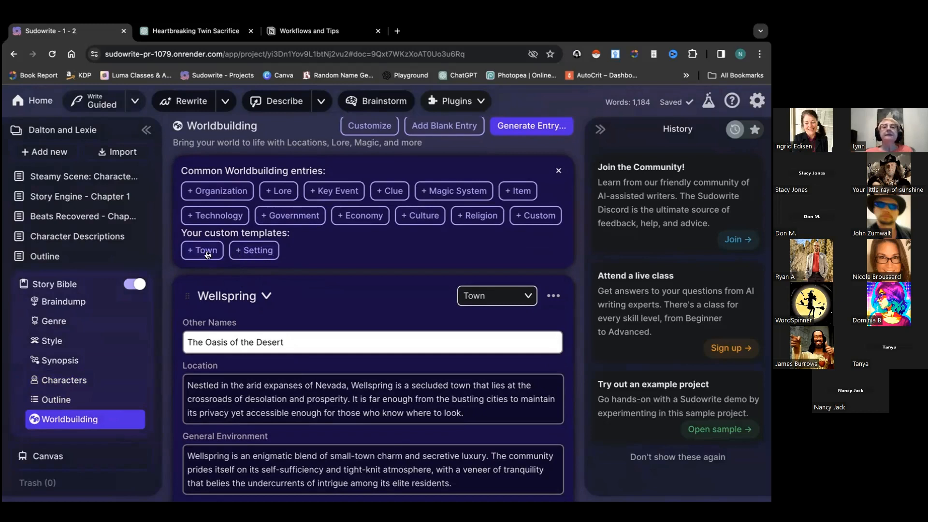
pyautogui.scroll(1, 259, 186)
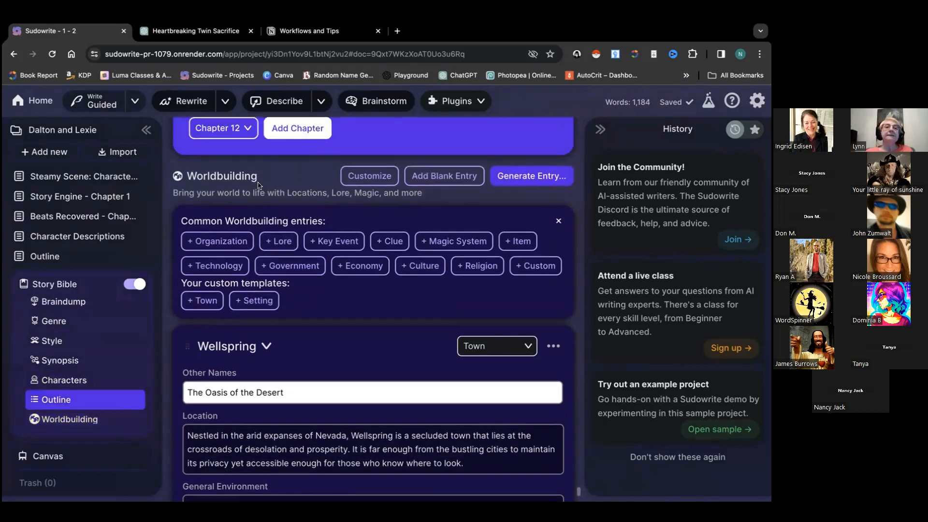
pyautogui.click(366, 179)
pyautogui.click(399, 166)
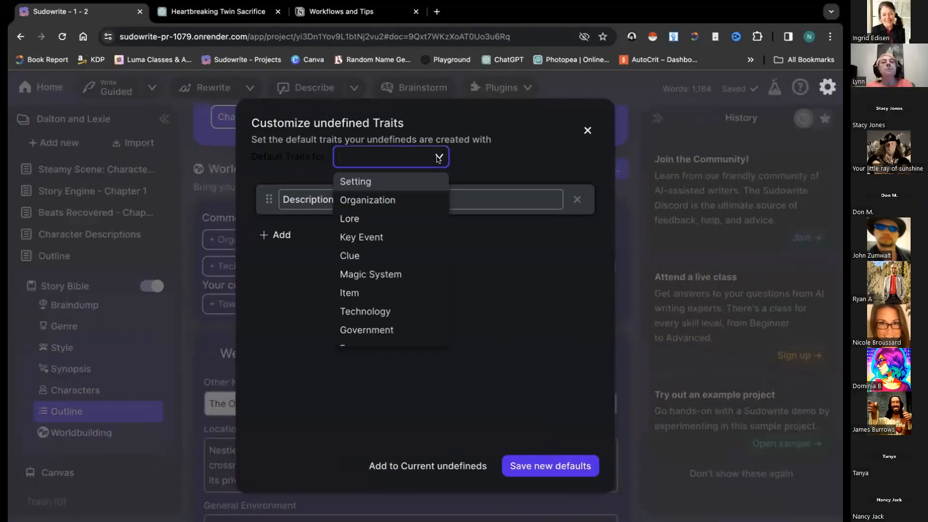
pyautogui.scroll(-2, 382, 261)
pyautogui.scroll(1, 382, 262)
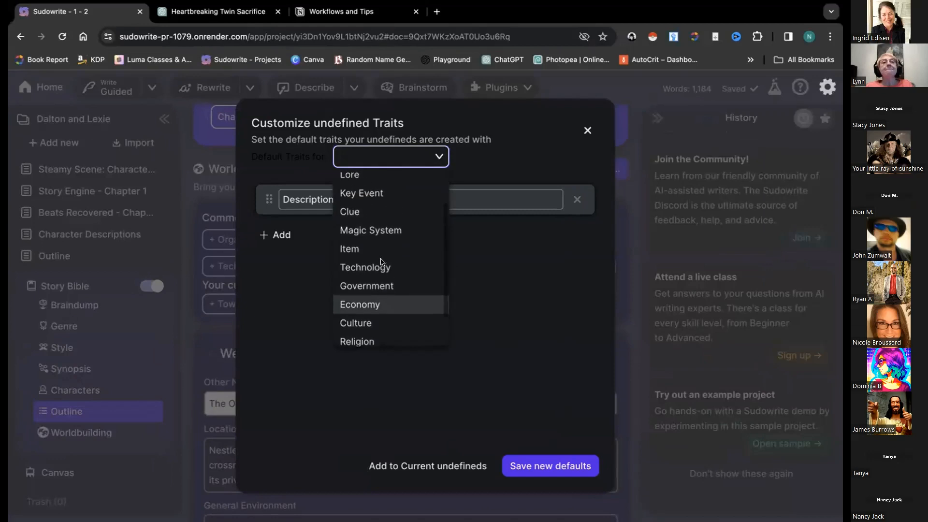
pyautogui.click(385, 230)
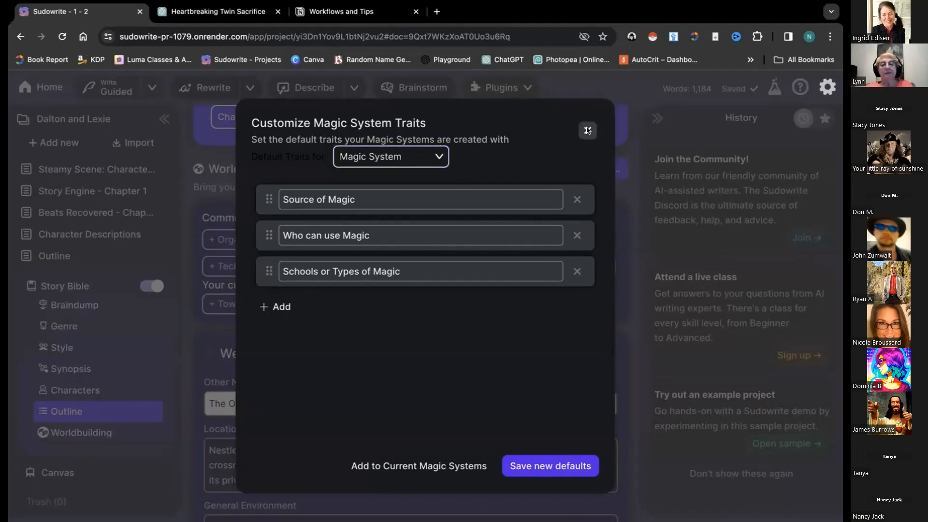
pyautogui.click(588, 131)
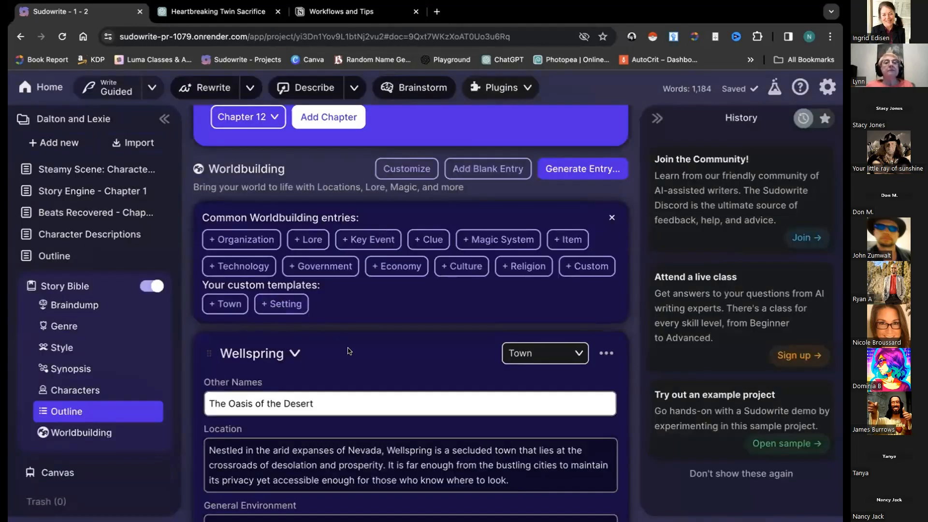
pyautogui.scroll(-5, 349, 352)
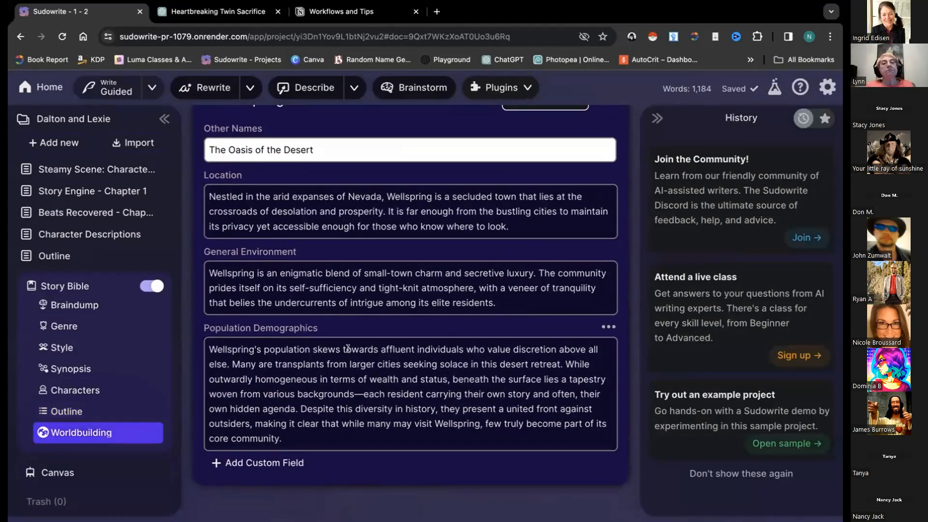
pyautogui.scroll(10, 348, 348)
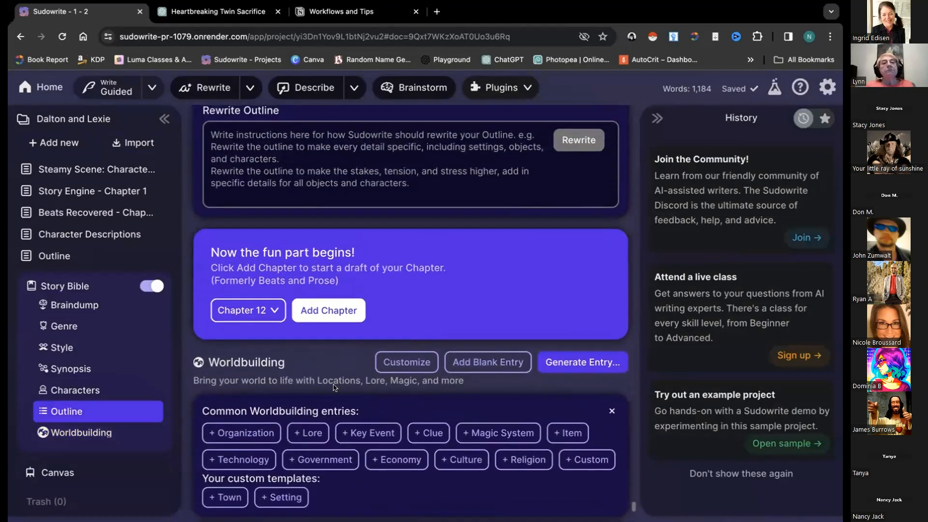
pyautogui.scroll(-3, 334, 387)
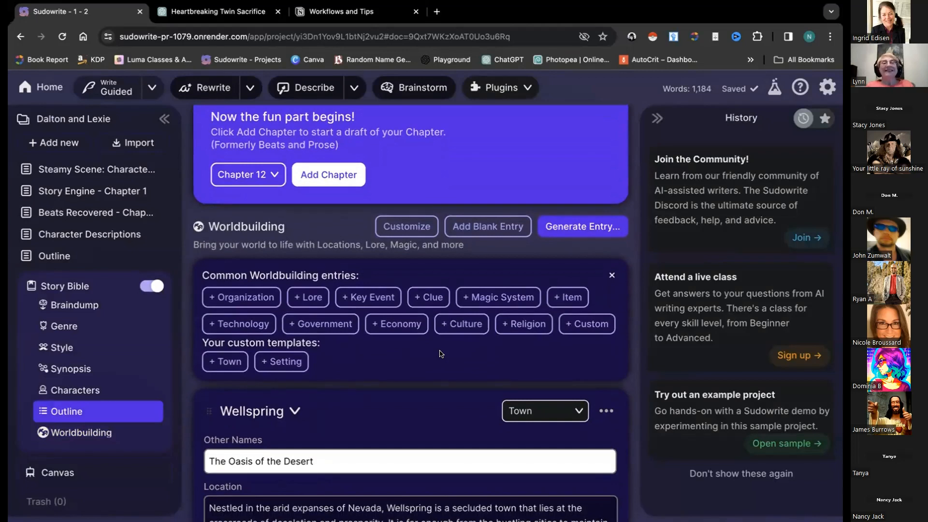
pyautogui.scroll(-4, 467, 363)
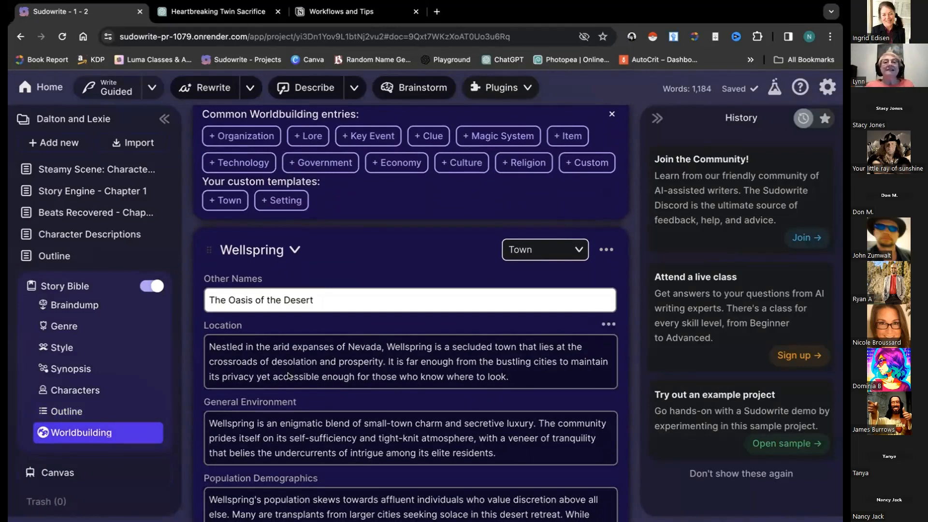
pyautogui.scroll(-2, 300, 399)
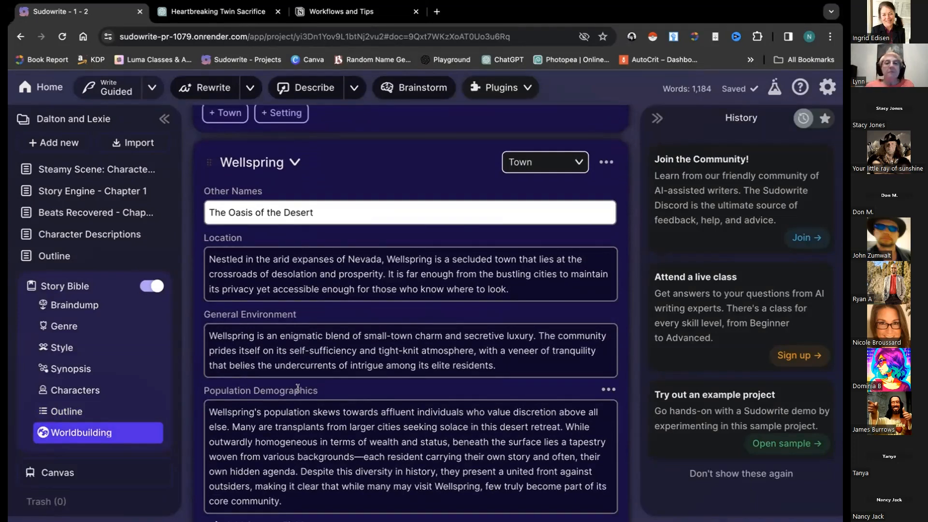
pyautogui.scroll(-1, 298, 388)
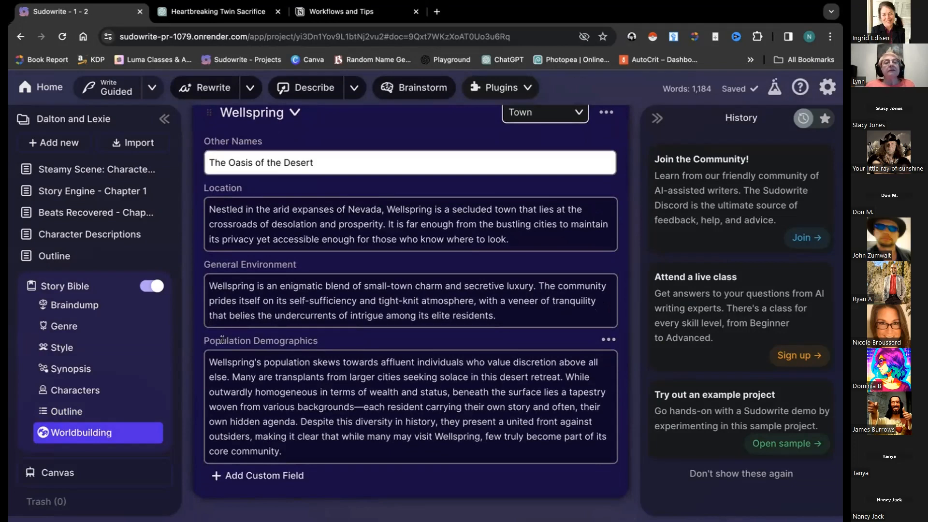
pyautogui.moveTo(207, 335); pyautogui.dragTo(322, 341)
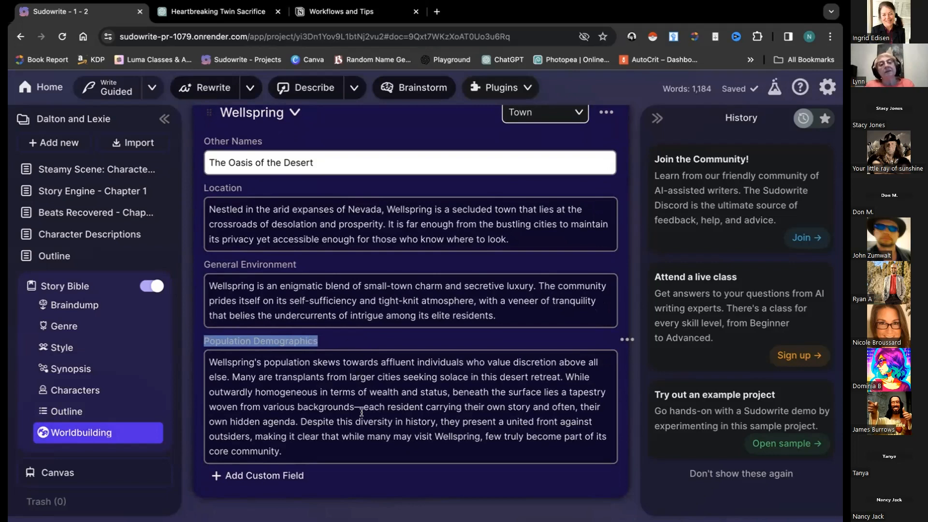
pyautogui.click(337, 442)
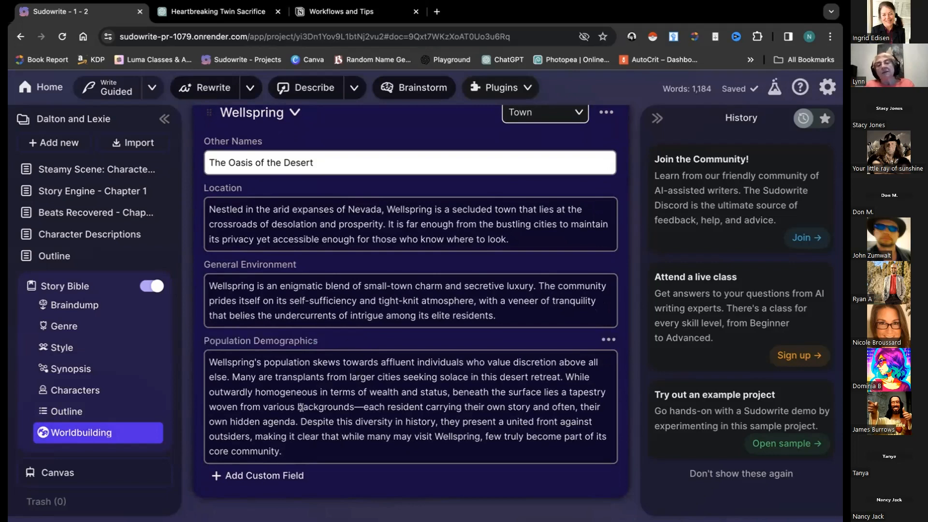
pyautogui.click(310, 339)
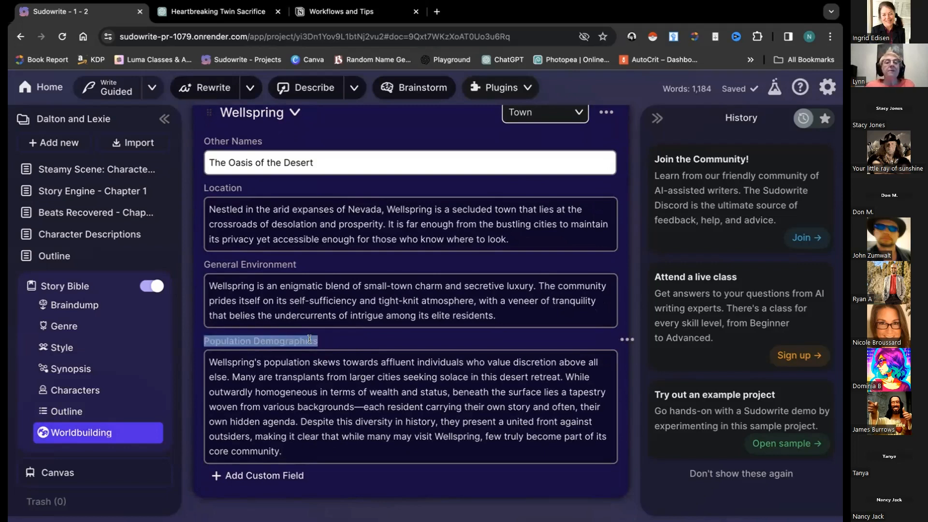
pyautogui.scroll(7, 309, 339)
pyautogui.click(46, 88)
# In Tangled Series: Book 1's characters, count the words of the custom intelligence-trait prompt with Word Counter Plus
pyautogui.click(395, 140)
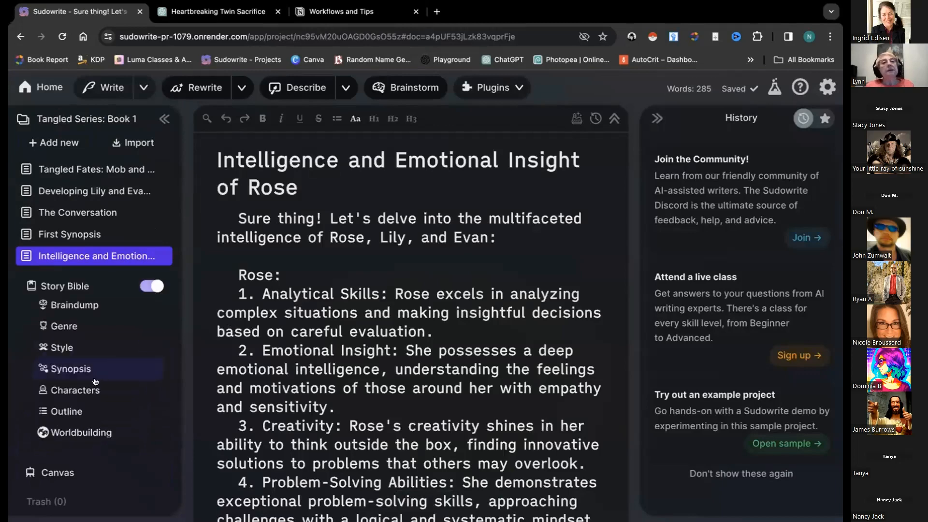
pyautogui.click(90, 388)
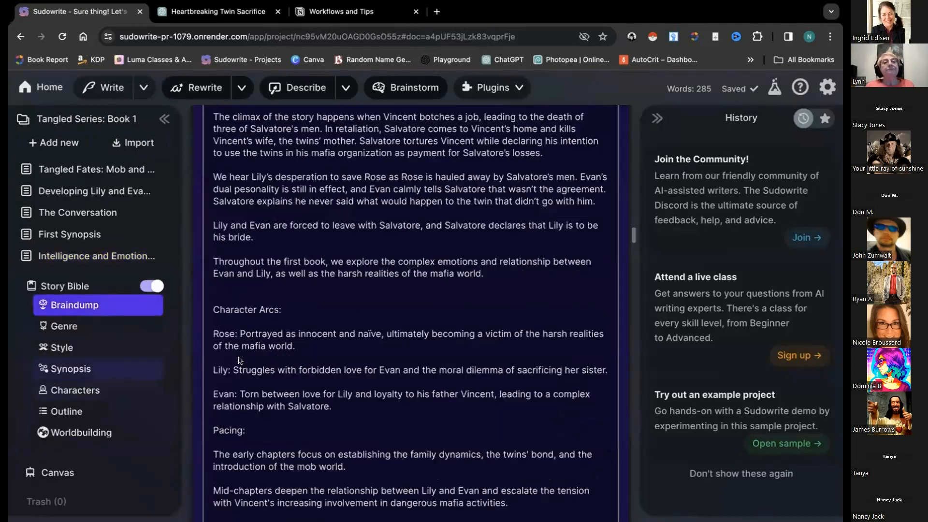
pyautogui.scroll(-15, 261, 353)
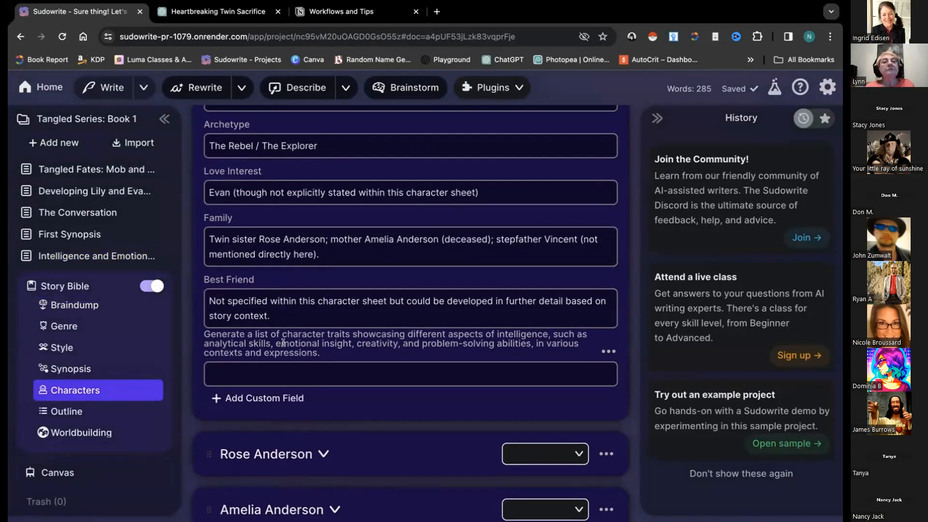
pyautogui.moveTo(320, 353); pyautogui.dragTo(202, 333)
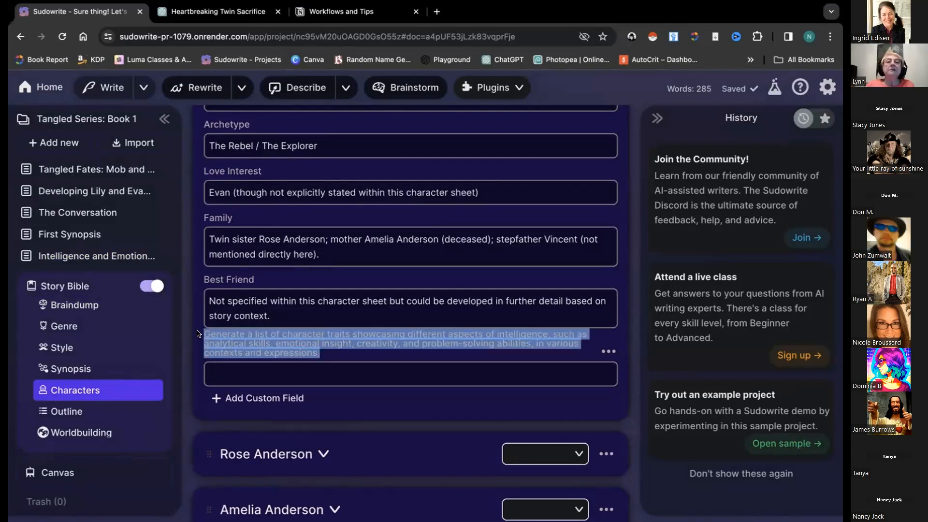
pyautogui.rightClick(233, 341)
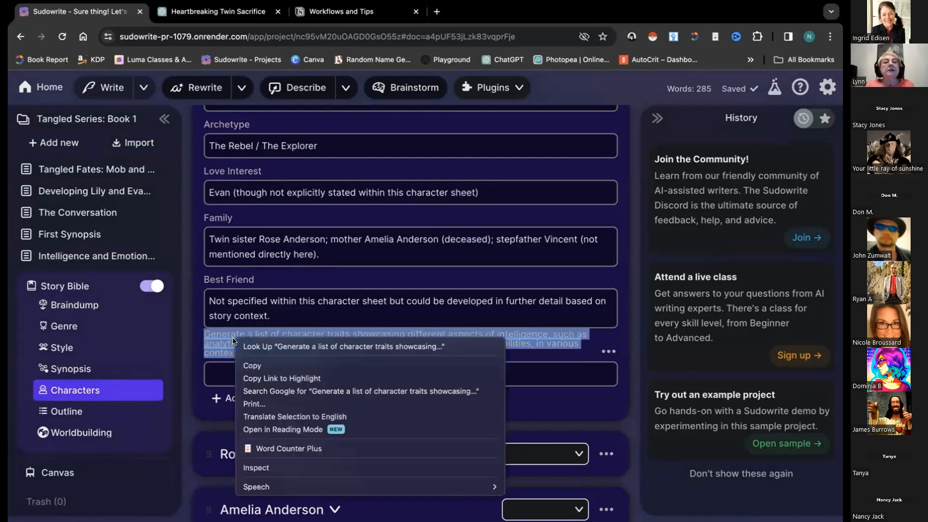
pyautogui.click(297, 450)
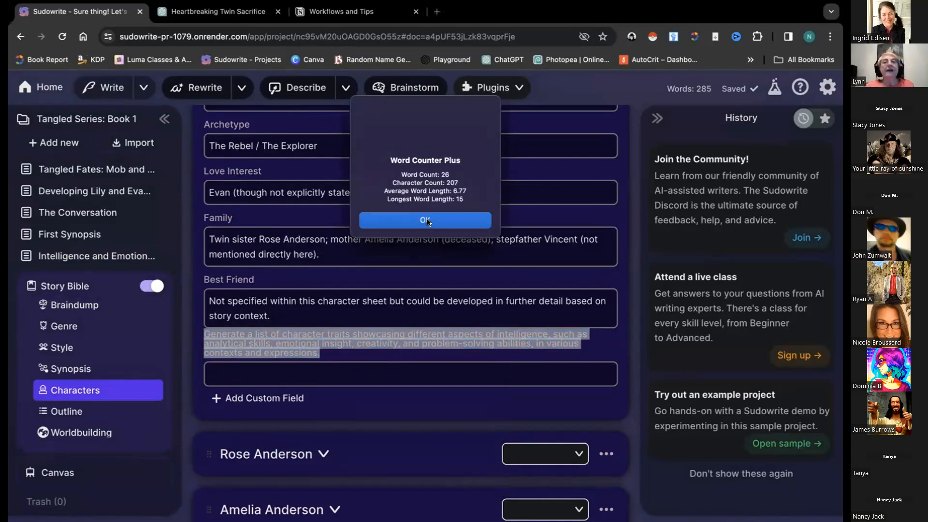
pyautogui.click(426, 221)
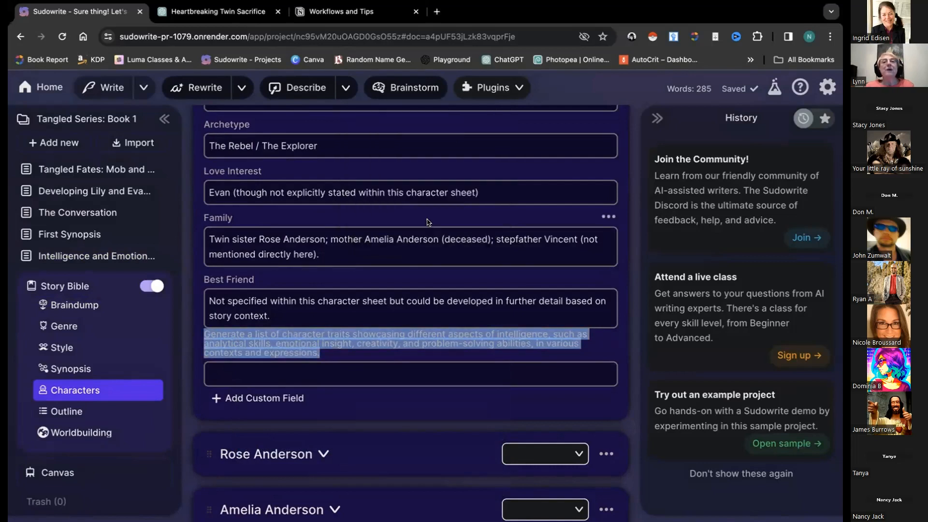
pyautogui.click(339, 364)
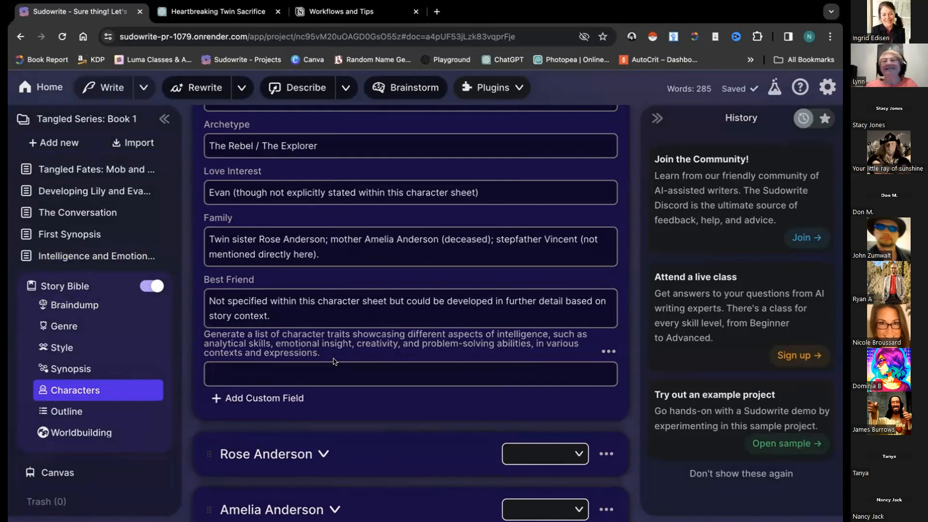
# Add a new Clue entry in the Story Bible's Worldbuilding section
pyautogui.scroll(-5, 334, 362)
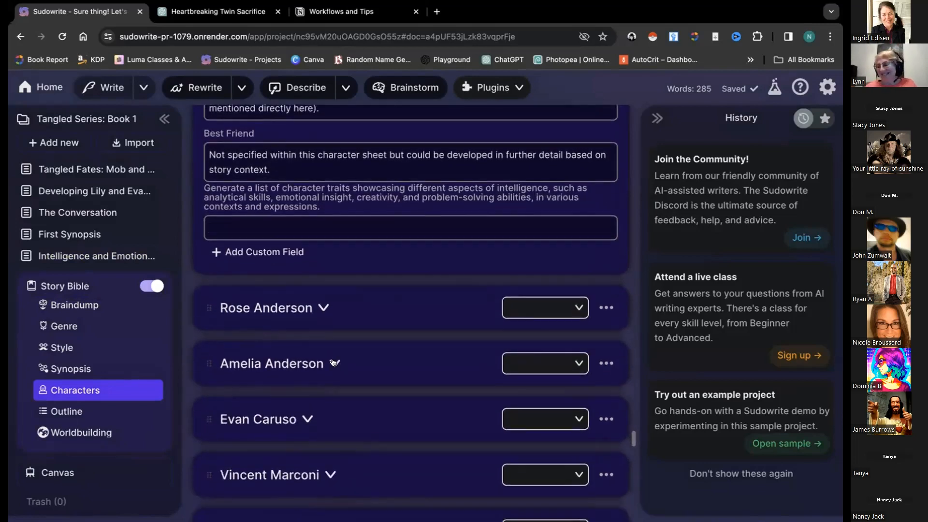
pyautogui.scroll(-1, 334, 361)
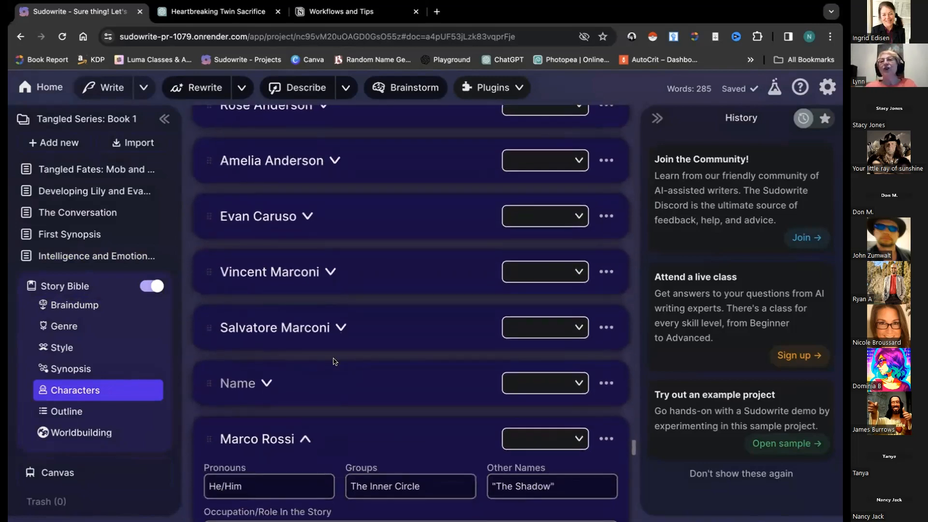
pyautogui.click(71, 436)
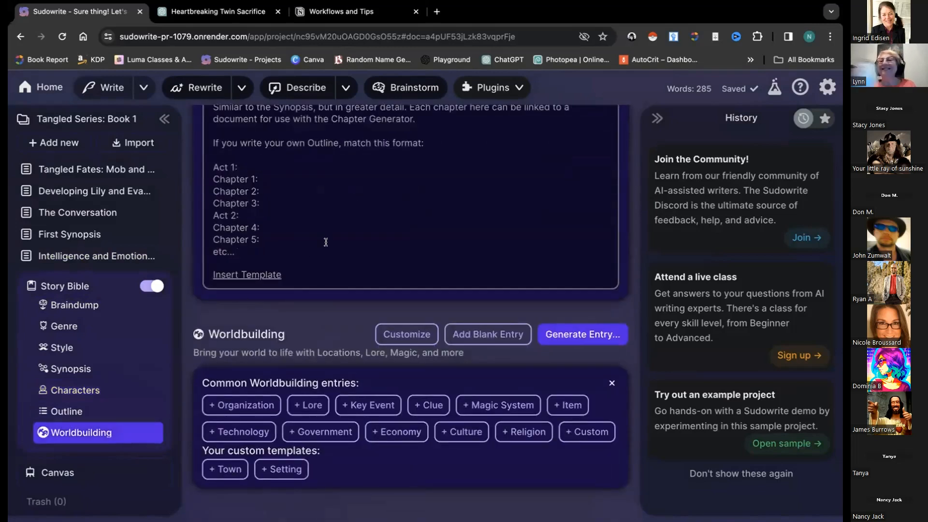
pyautogui.click(435, 406)
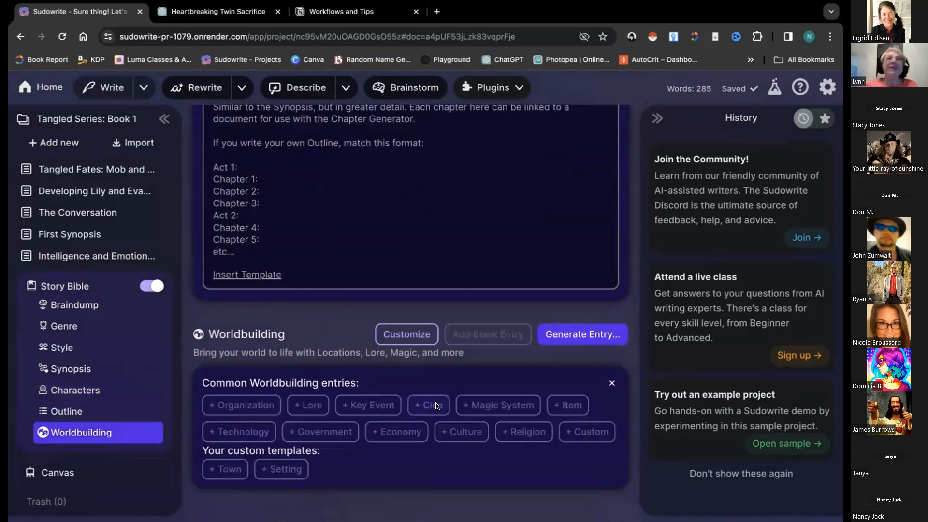
# Check the blank Clue entry with its Other Names, Sensory Description and Implications fields, then go Home
pyautogui.scroll(-4, 391, 286)
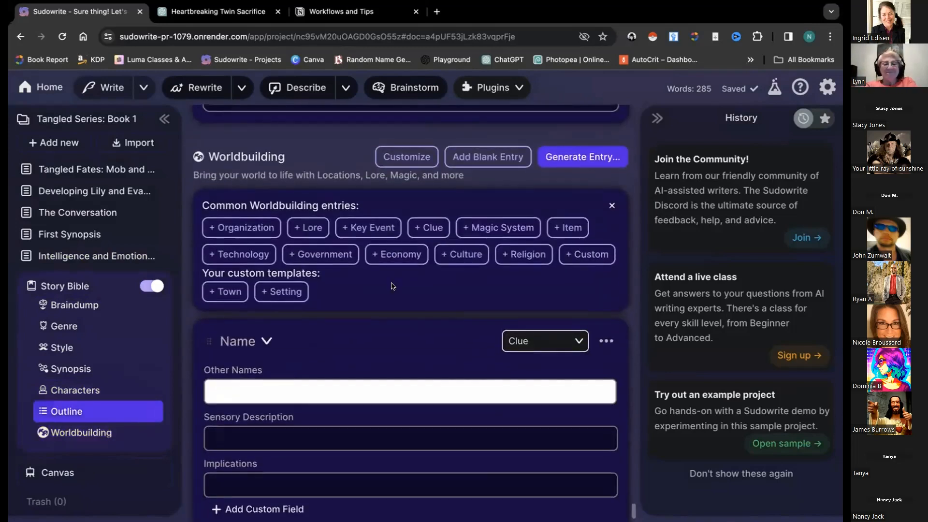
pyautogui.scroll(-1, 392, 286)
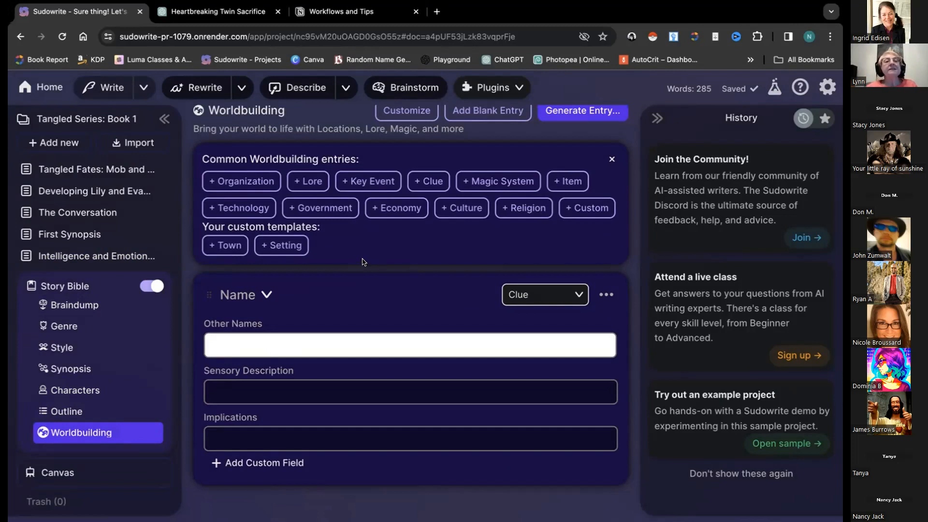
pyautogui.scroll(3, 363, 262)
pyautogui.scroll(3, 363, 262)
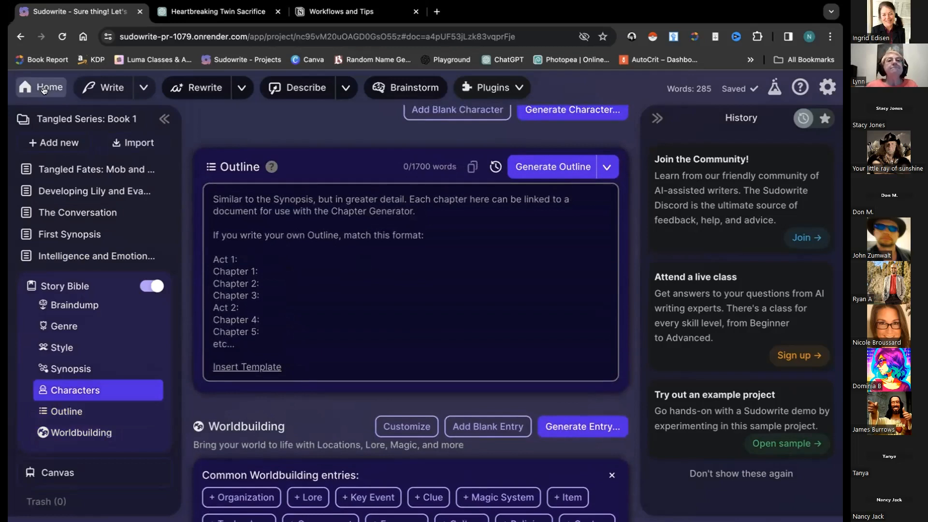
pyautogui.click(43, 90)
# Open Dalton and Lexie's Wellspring worldbuilding entry, closing the Generate Entry popup without generating
pyautogui.click(373, 191)
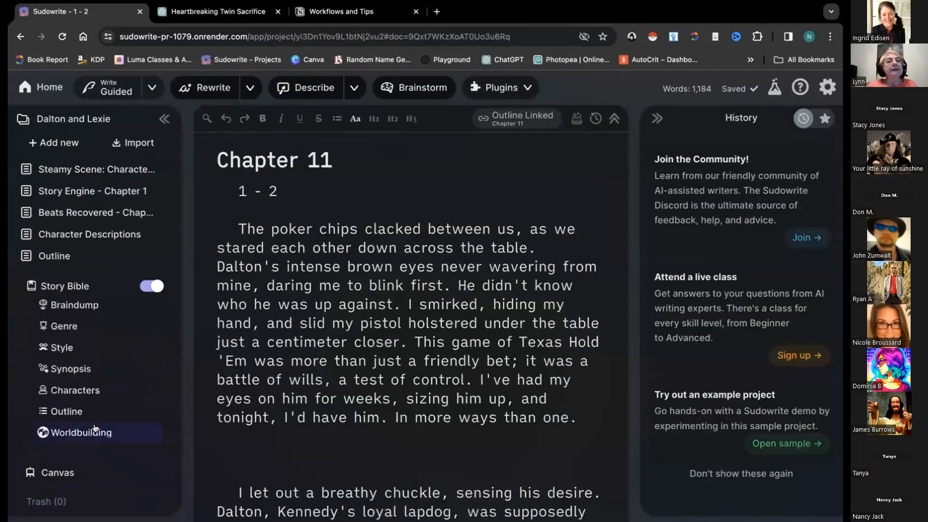
pyautogui.scroll(-20, 340, 363)
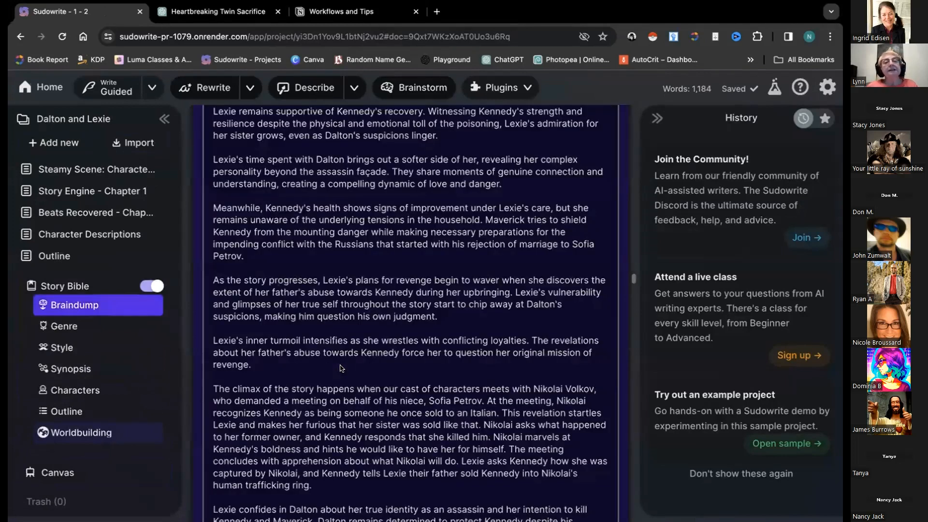
pyautogui.scroll(-10, 340, 363)
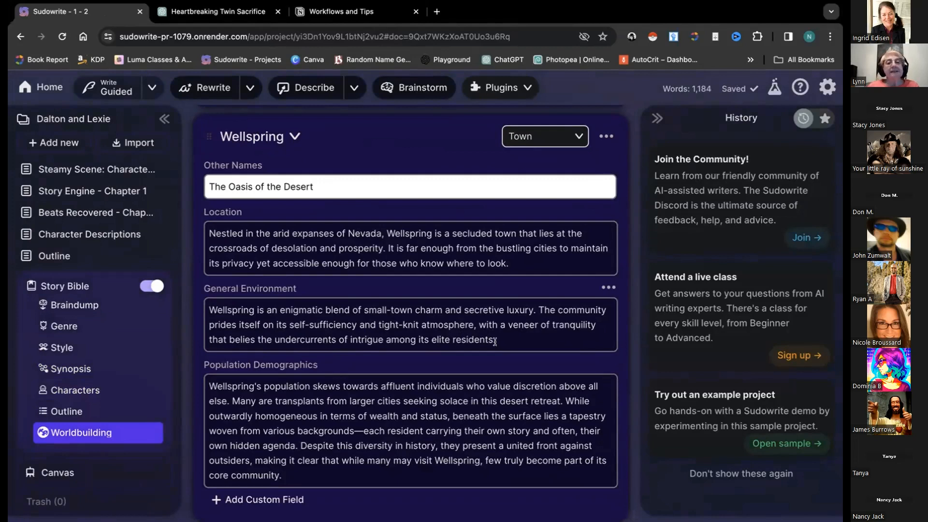
pyautogui.scroll(2, 522, 233)
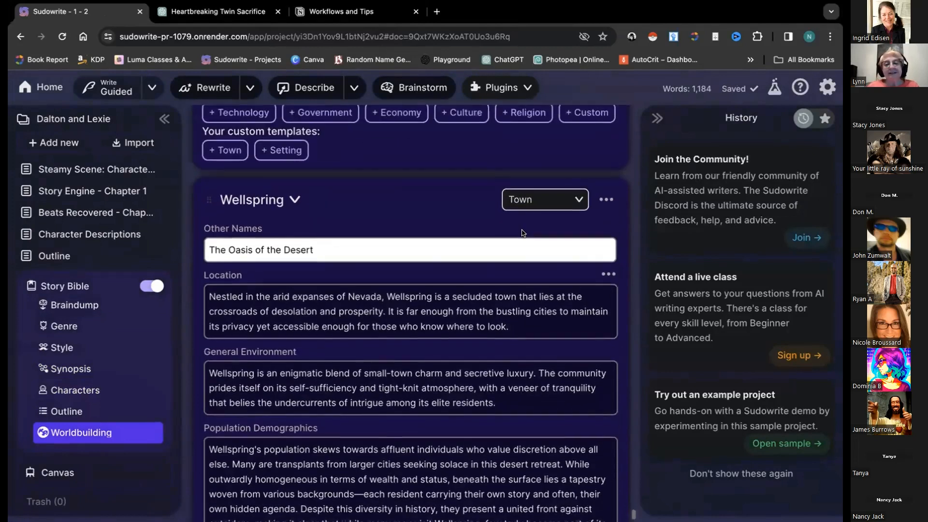
pyautogui.scroll(3, 523, 233)
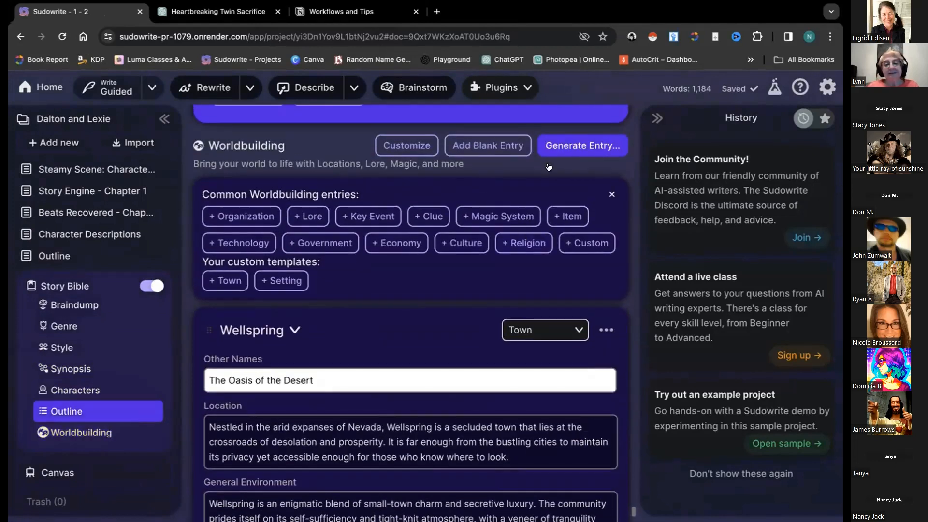
pyautogui.click(566, 146)
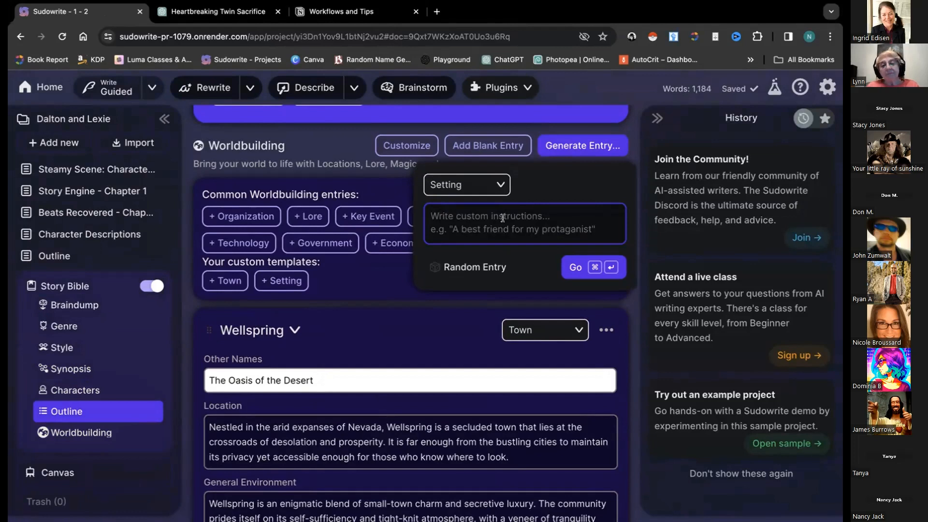
pyautogui.click(421, 317)
pyautogui.scroll(-4, 412, 319)
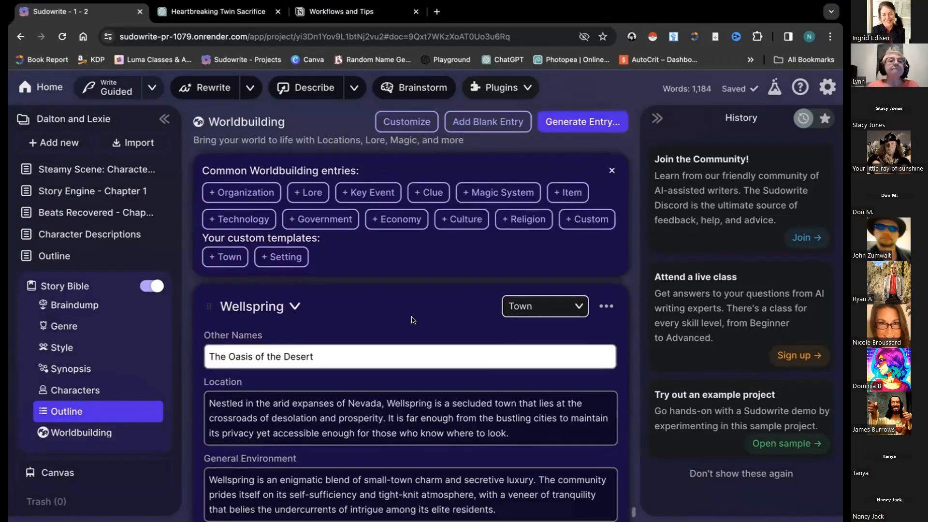
pyautogui.scroll(-2, 413, 320)
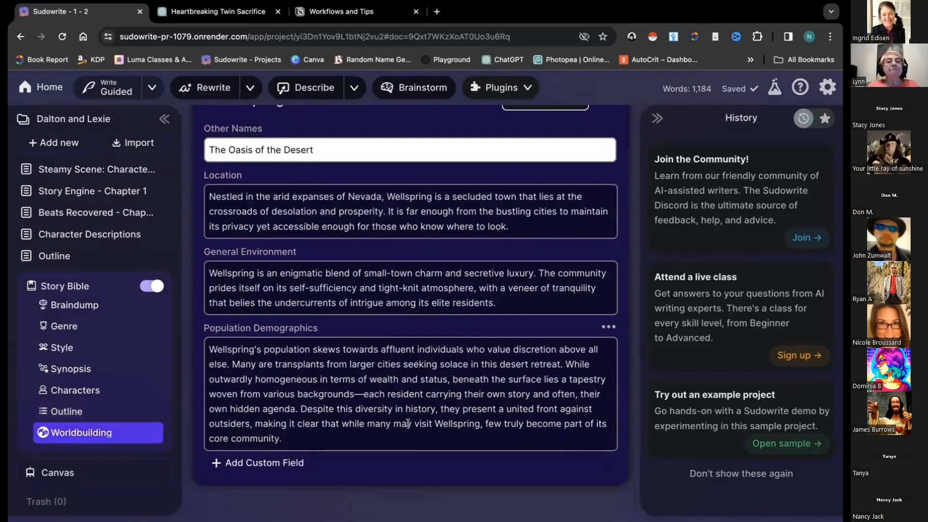
pyautogui.scroll(1, 464, 303)
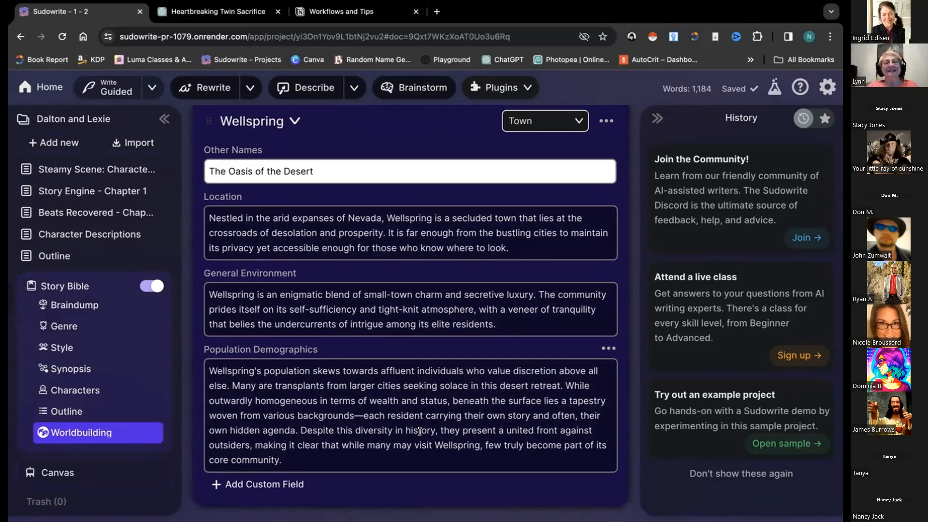
pyautogui.scroll(-1, 306, 410)
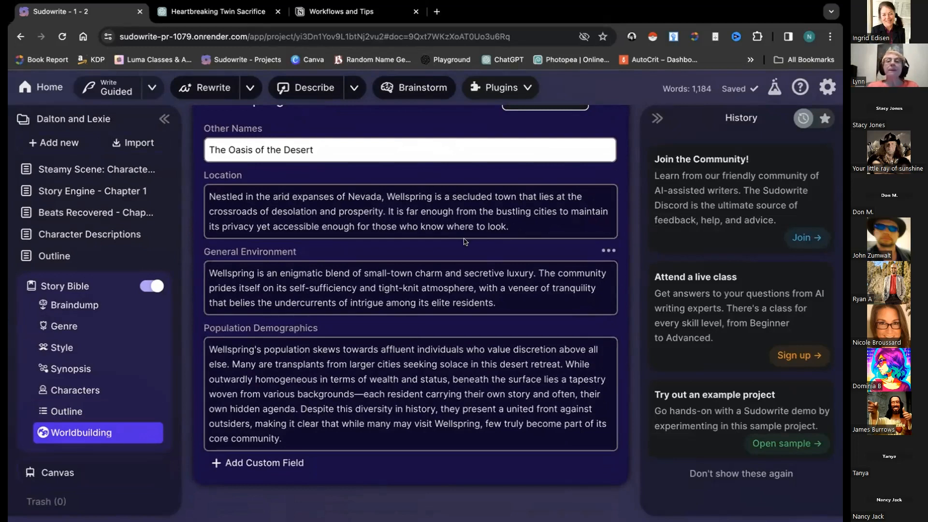
pyautogui.scroll(4, 318, 264)
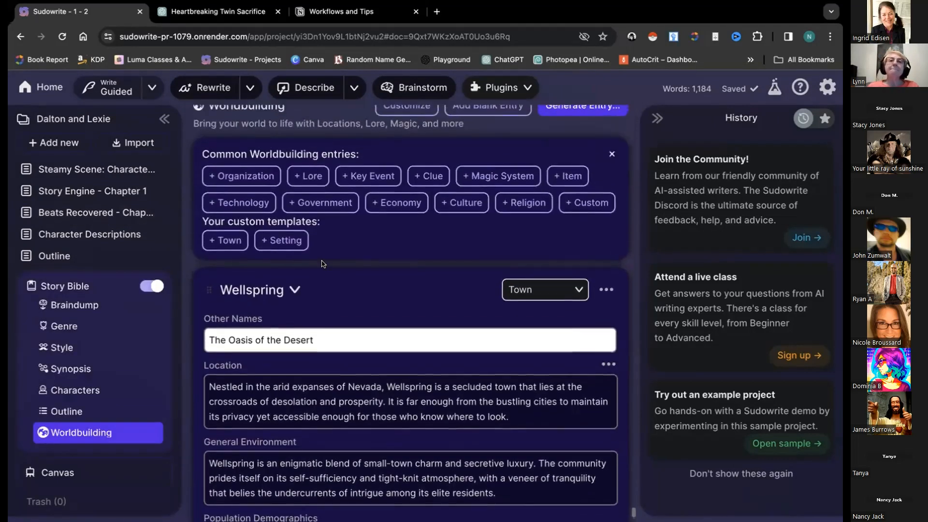
pyautogui.scroll(3, 329, 297)
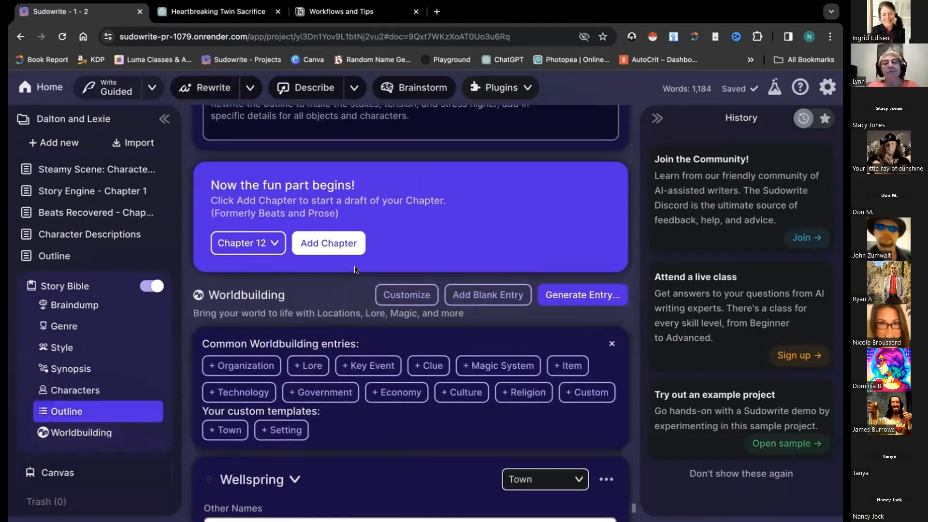
pyautogui.scroll(1, 357, 308)
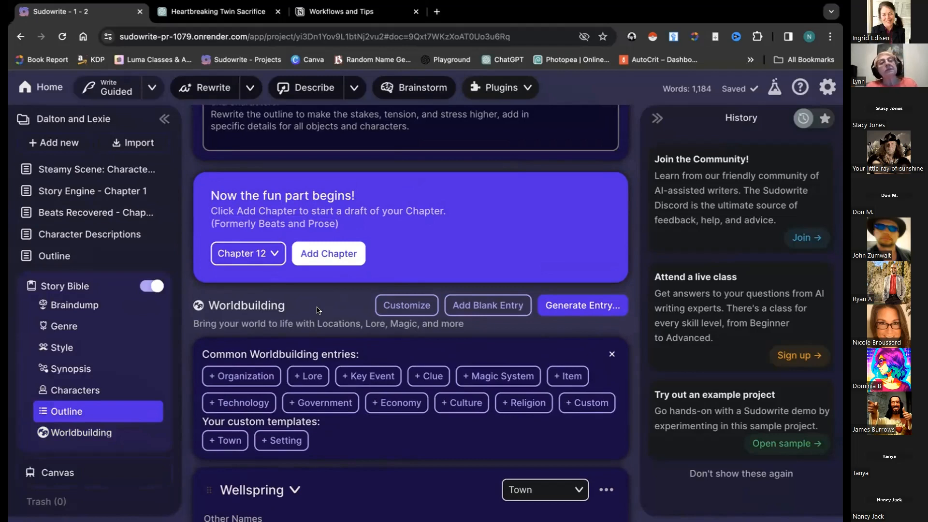
pyautogui.scroll(-2, 318, 310)
pyautogui.click(90, 287)
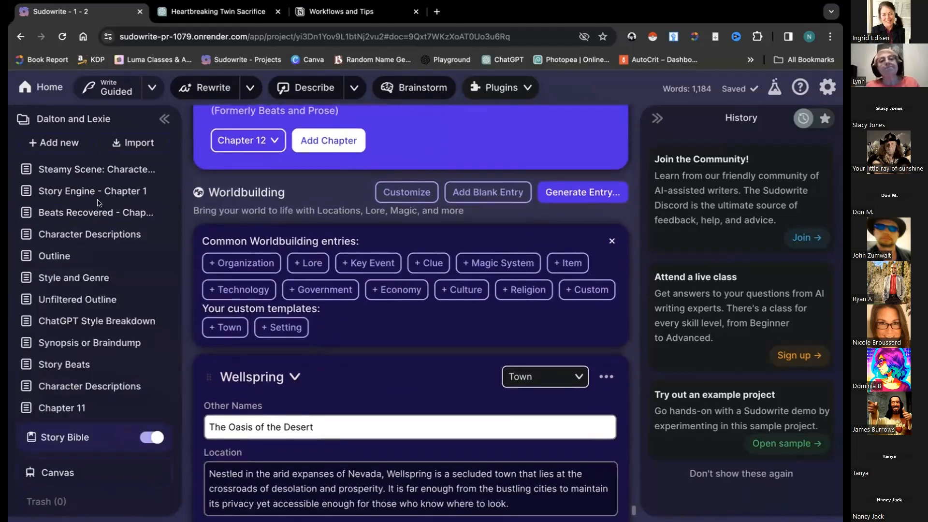
pyautogui.scroll(-10, 90, 287)
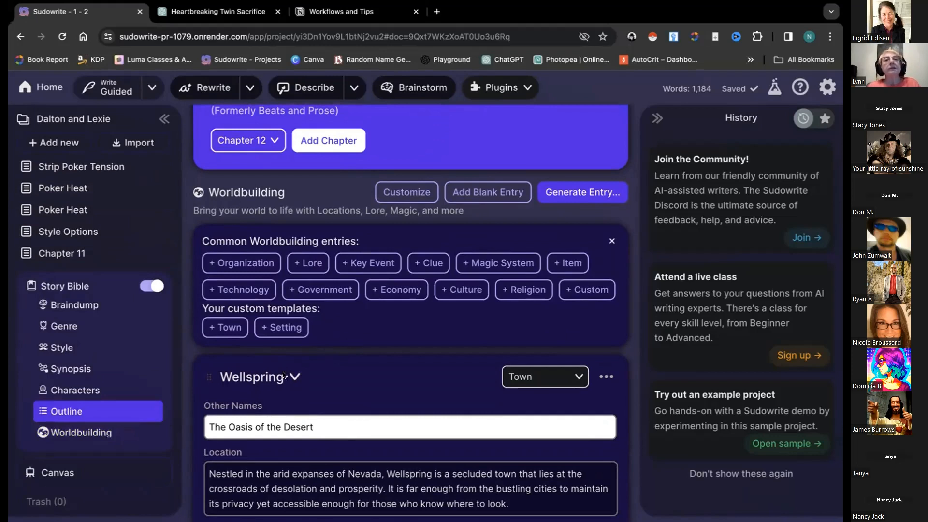
pyautogui.scroll(-5, 348, 384)
pyautogui.scroll(4, 348, 383)
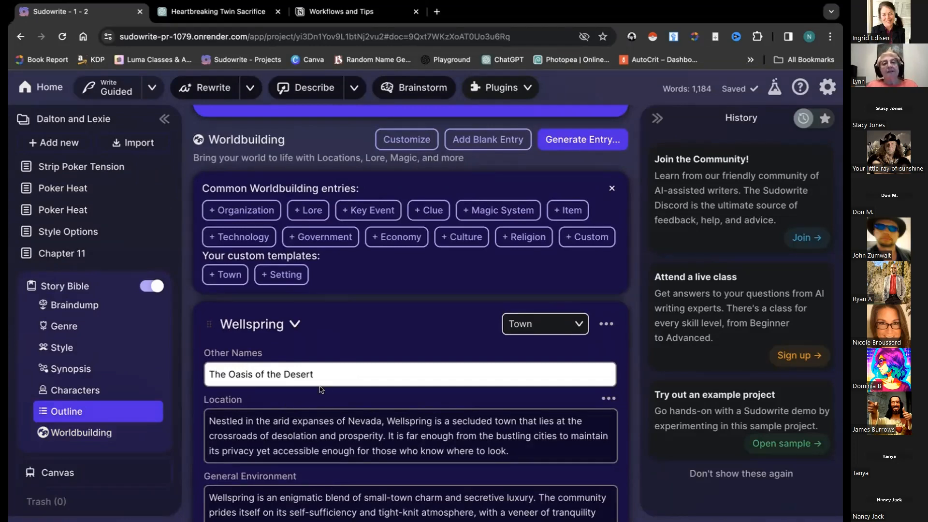
# Add a Government entry with Type of Government, Laws and enforcement, and Relationship fields
pyautogui.click(328, 237)
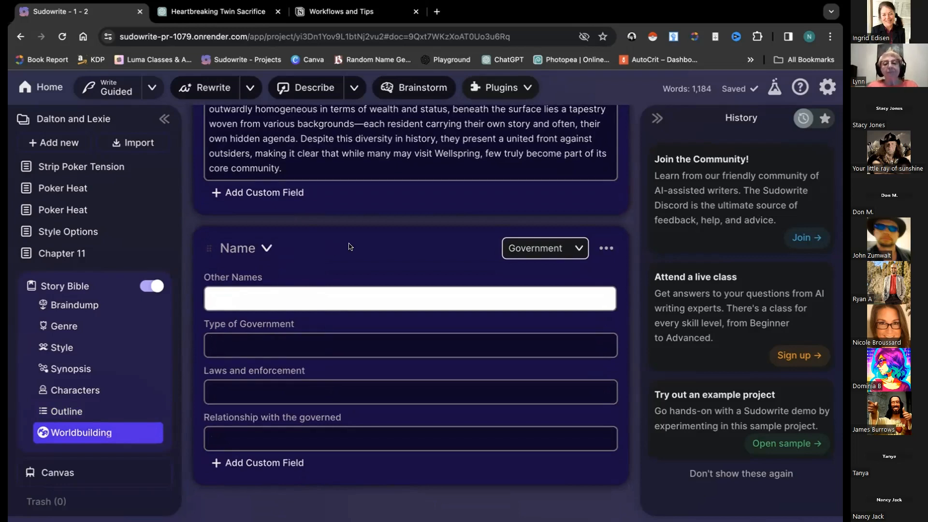
pyautogui.scroll(3, 349, 244)
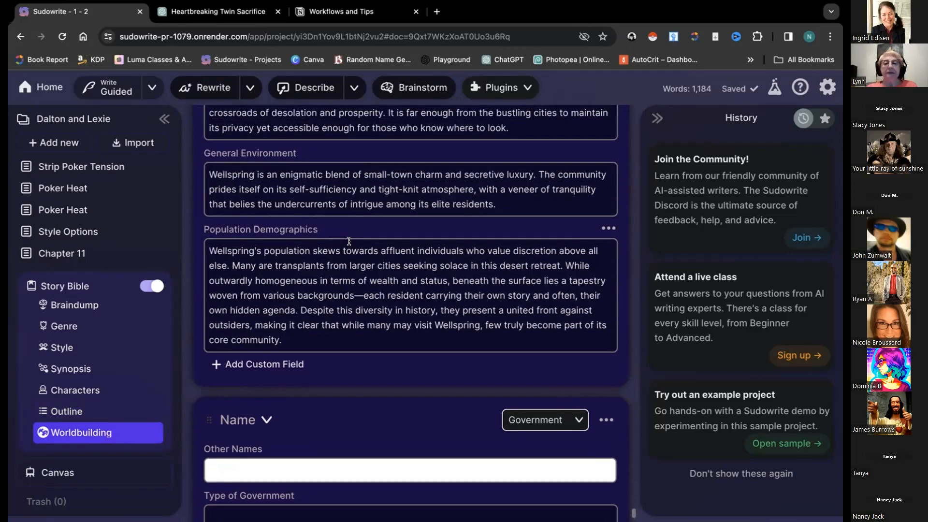
pyautogui.scroll(20, 349, 241)
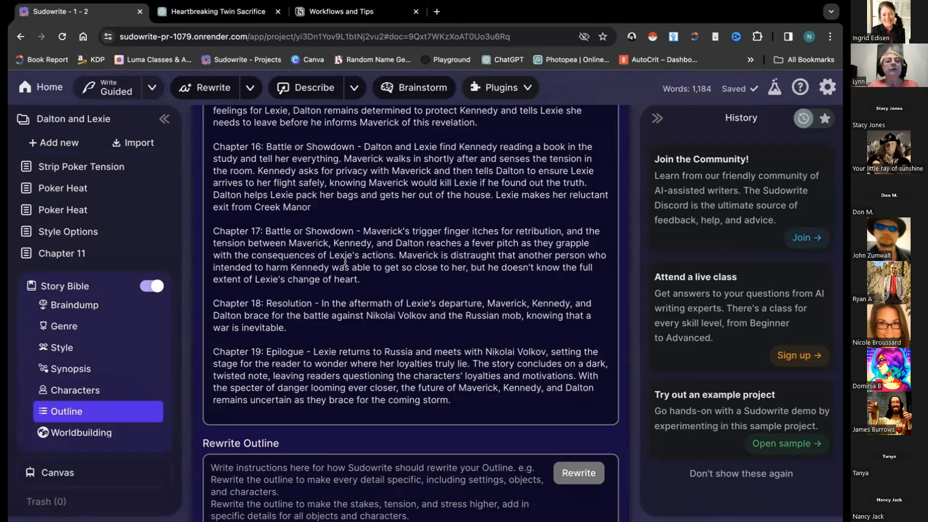
pyautogui.scroll(-10, 311, 315)
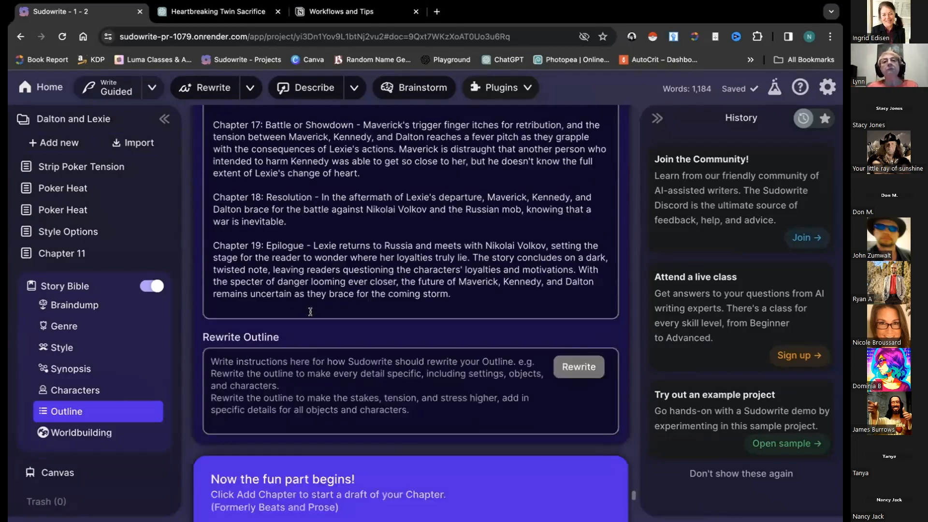
pyautogui.scroll(1, 311, 314)
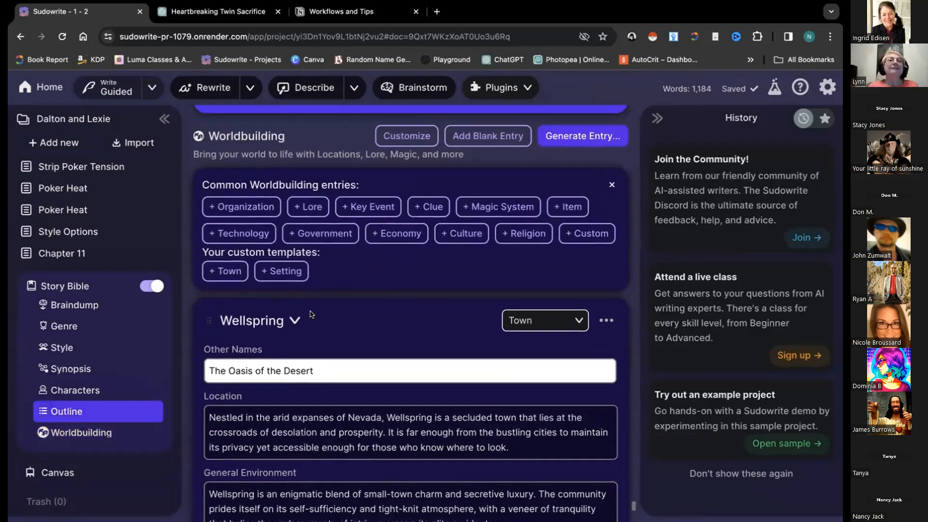
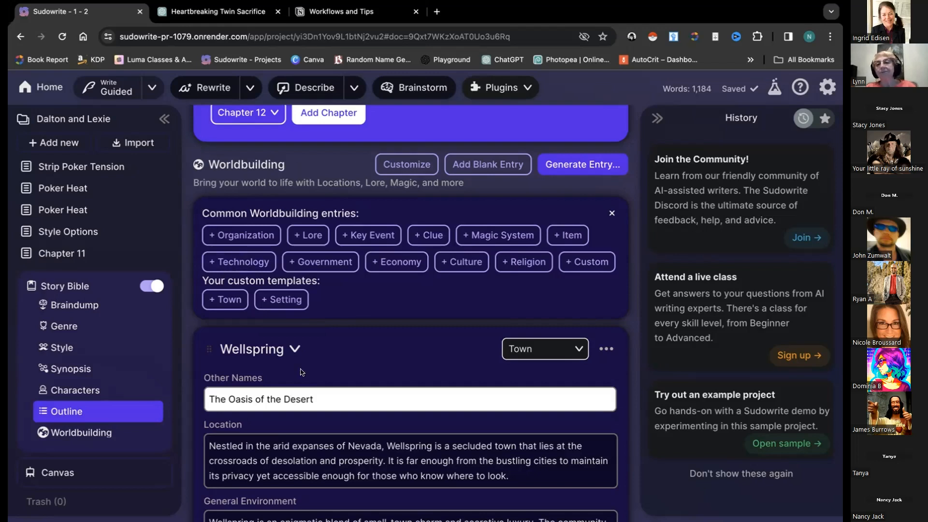
# Generate a new Setting-type worldbuilding entry from the instruction 'Creek Manor'
pyautogui.scroll(-2, 293, 358)
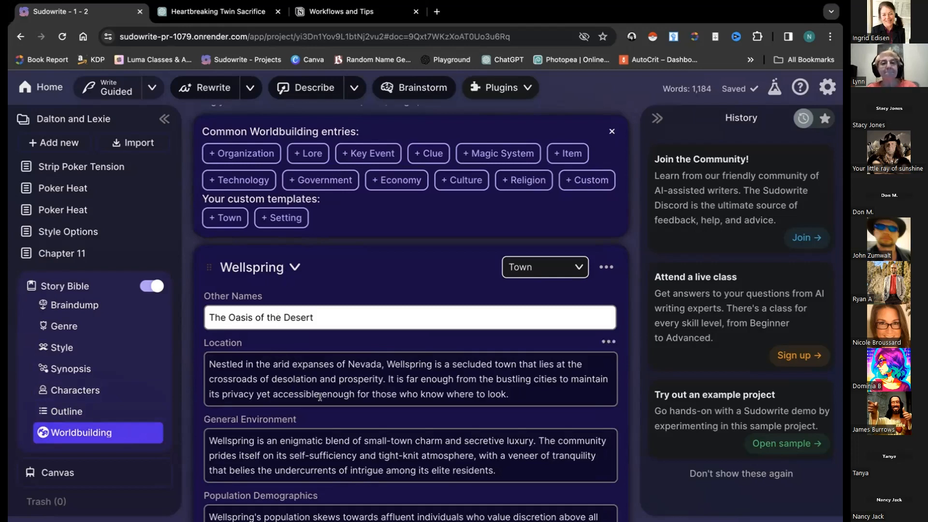
pyautogui.scroll(-4, 320, 397)
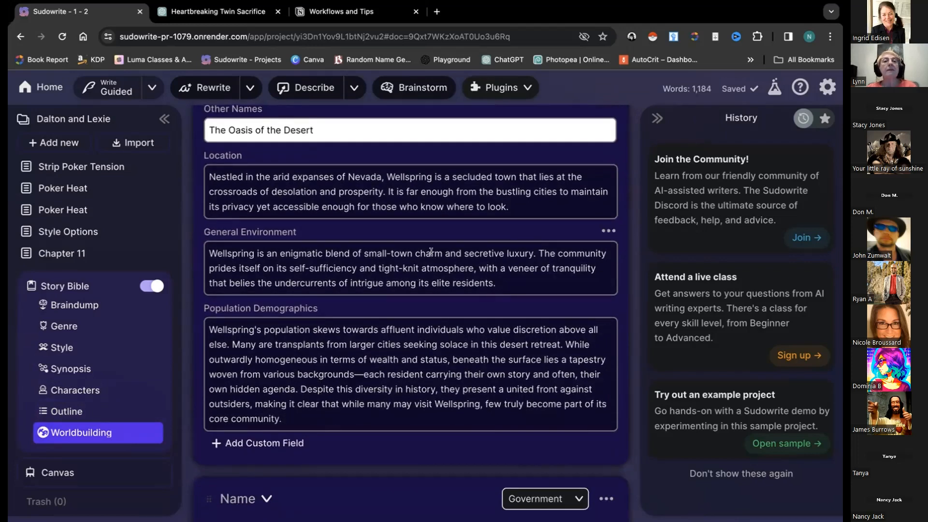
pyautogui.scroll(3, 432, 254)
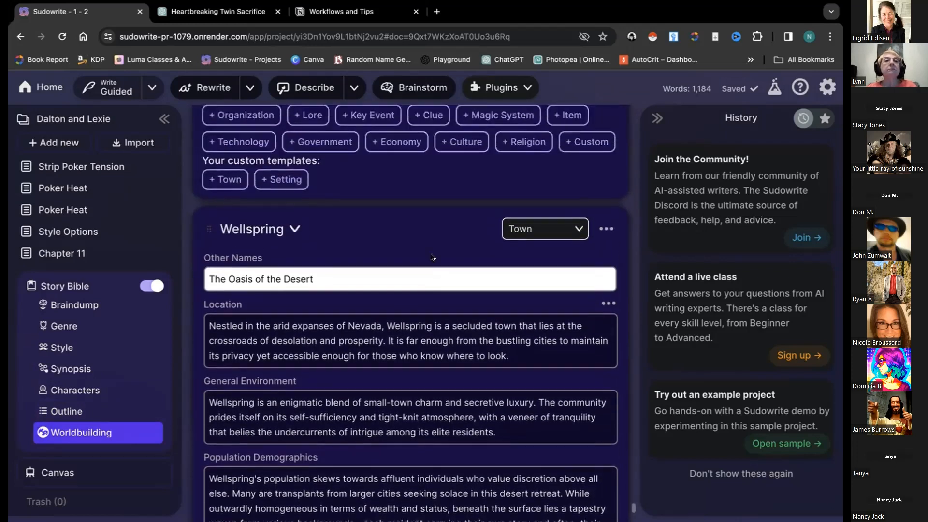
pyautogui.scroll(1, 432, 257)
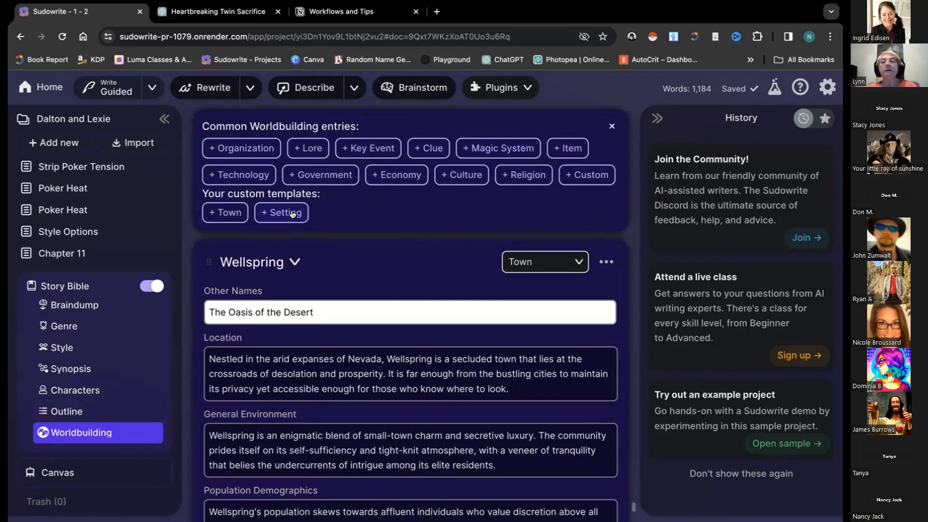
pyautogui.scroll(2, 293, 214)
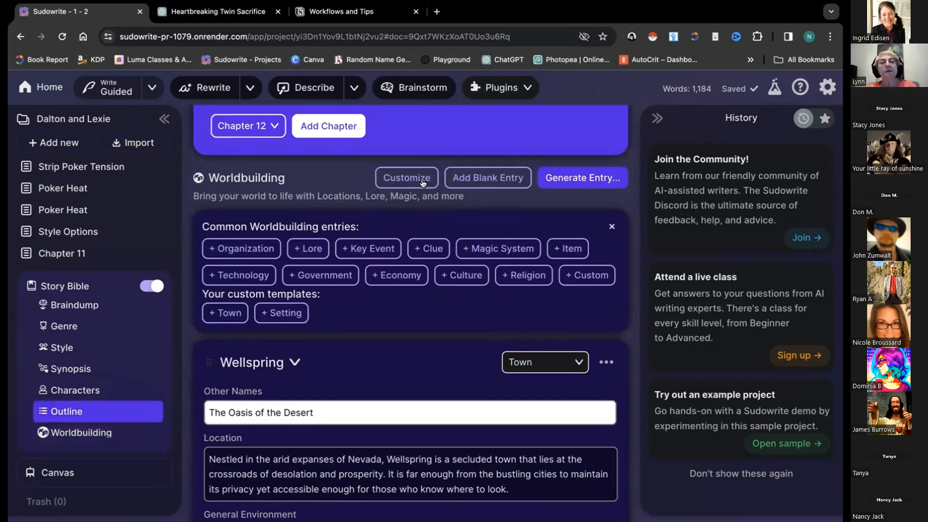
pyautogui.click(574, 182)
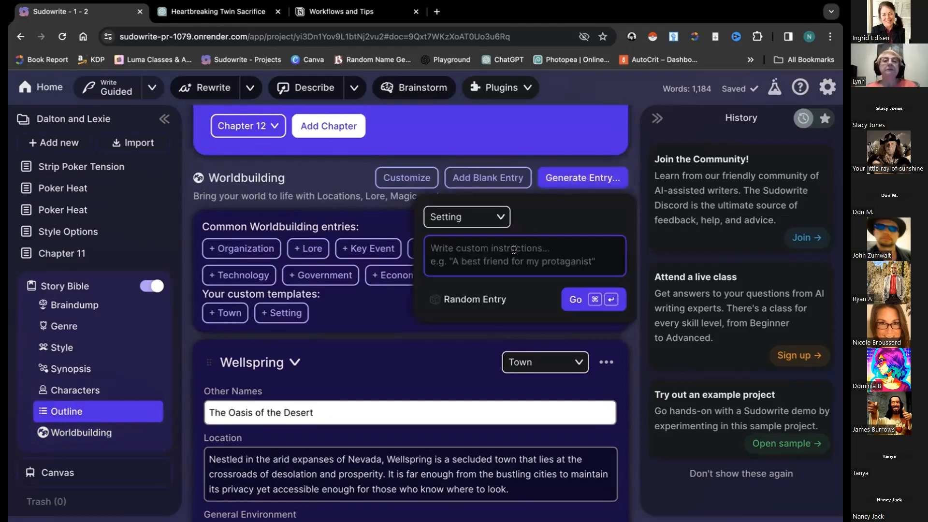
pyautogui.write('Creek Manor')
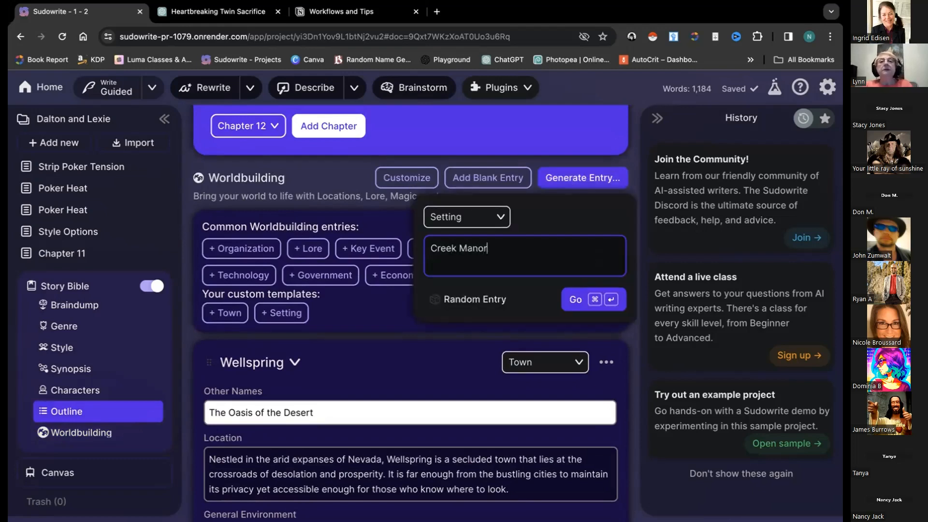
pyautogui.click(576, 304)
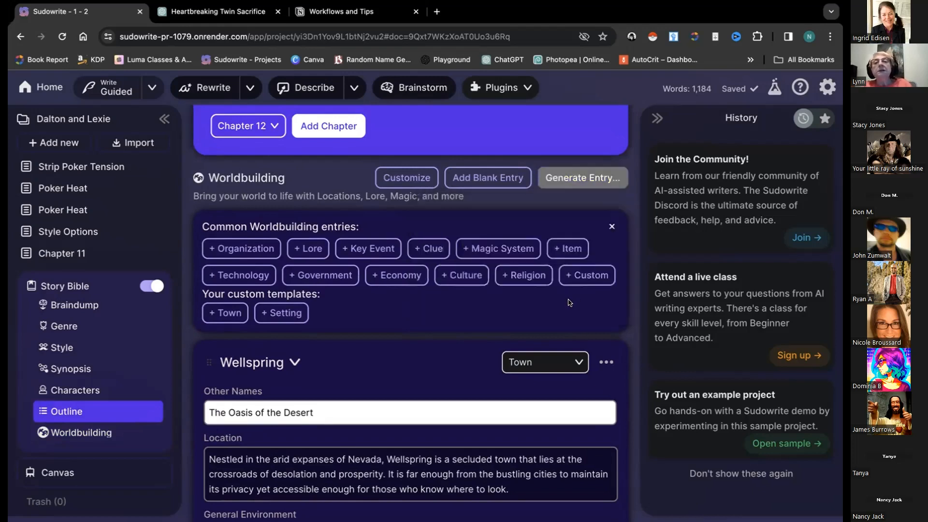
pyautogui.scroll(-1, 438, 320)
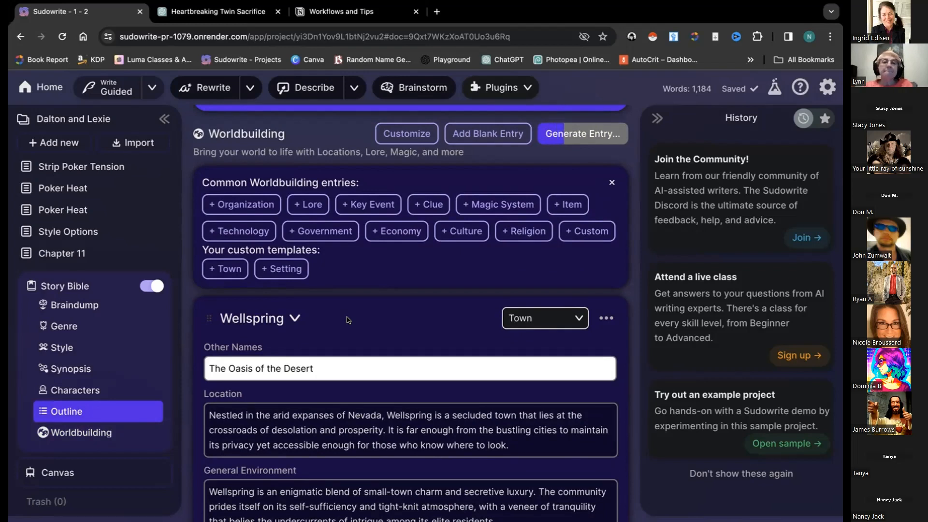
pyautogui.scroll(-1, 348, 320)
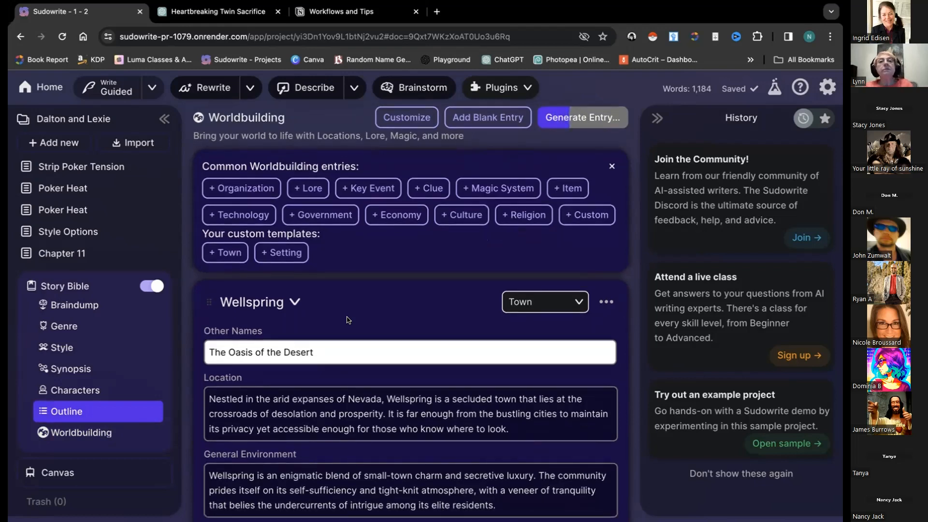
pyautogui.scroll(-15, 348, 320)
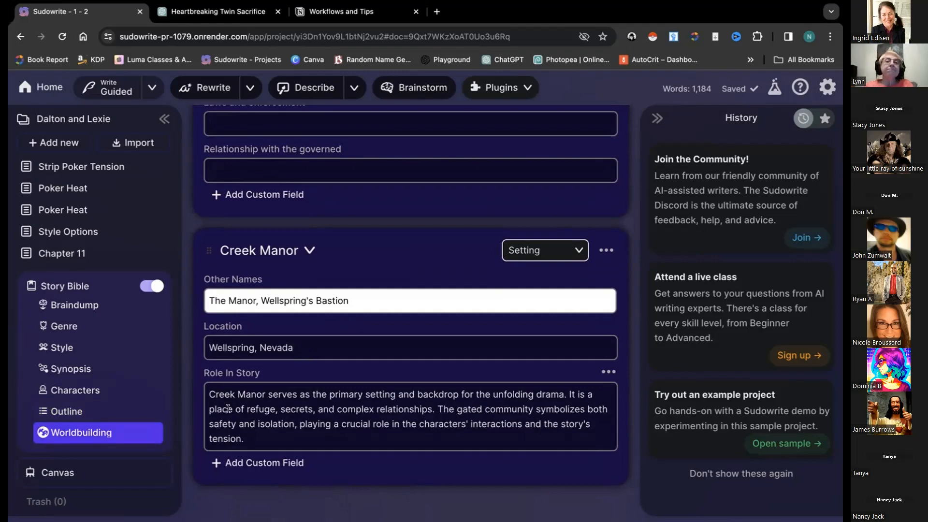
pyautogui.scroll(15, 227, 409)
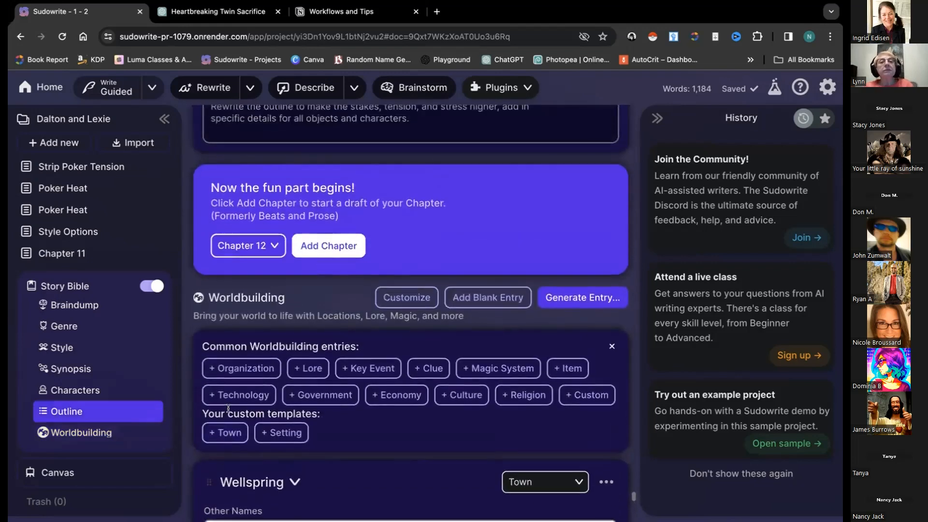
pyautogui.scroll(1, 227, 409)
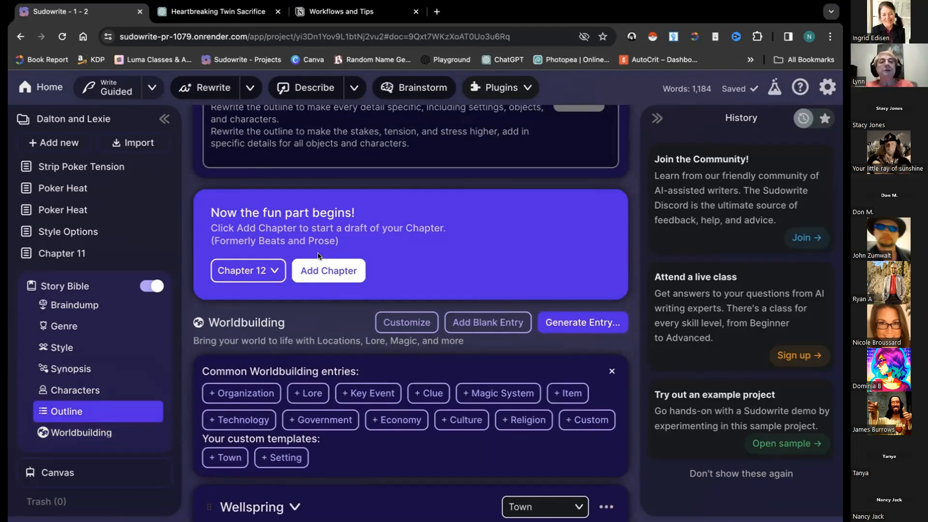
pyautogui.scroll(1, 331, 348)
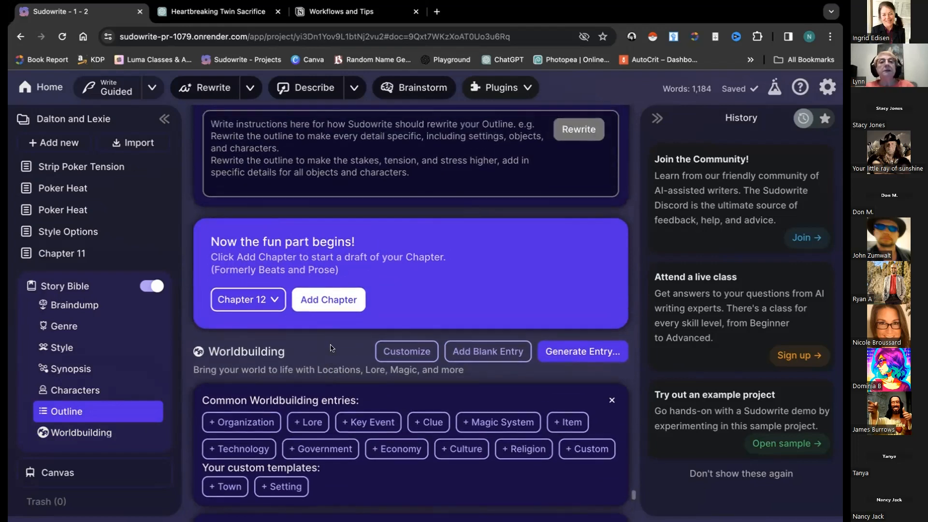
pyautogui.scroll(7, 332, 348)
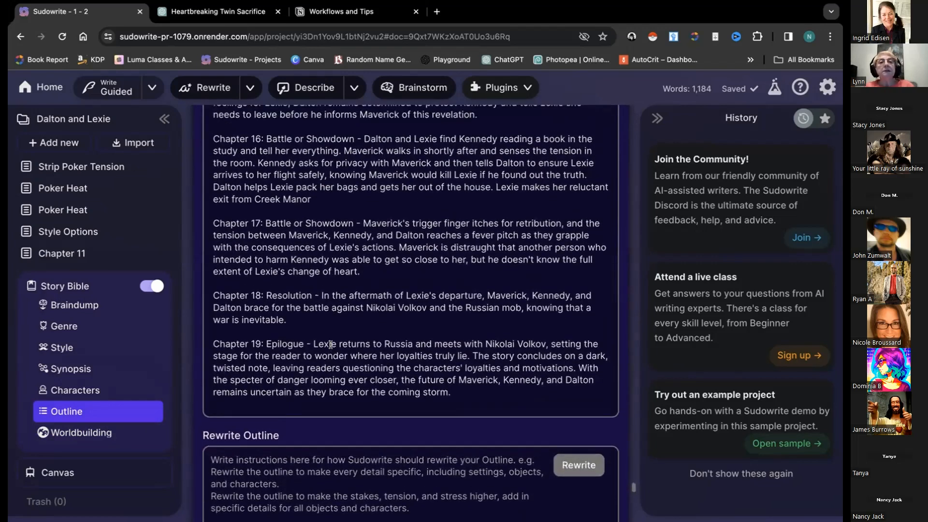